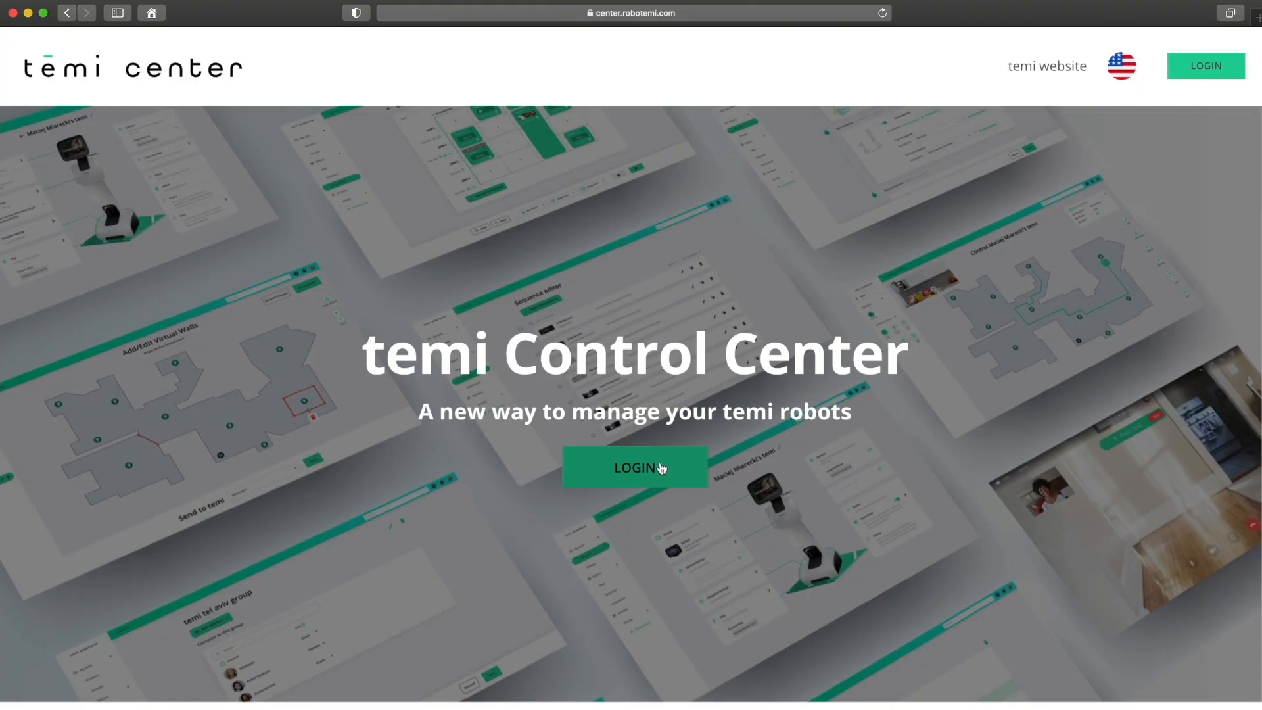
Start the temi Control Center login and open the temi center login option in the iPhone temi app.
{"action": "left_click", "coordinate": [661, 468]}
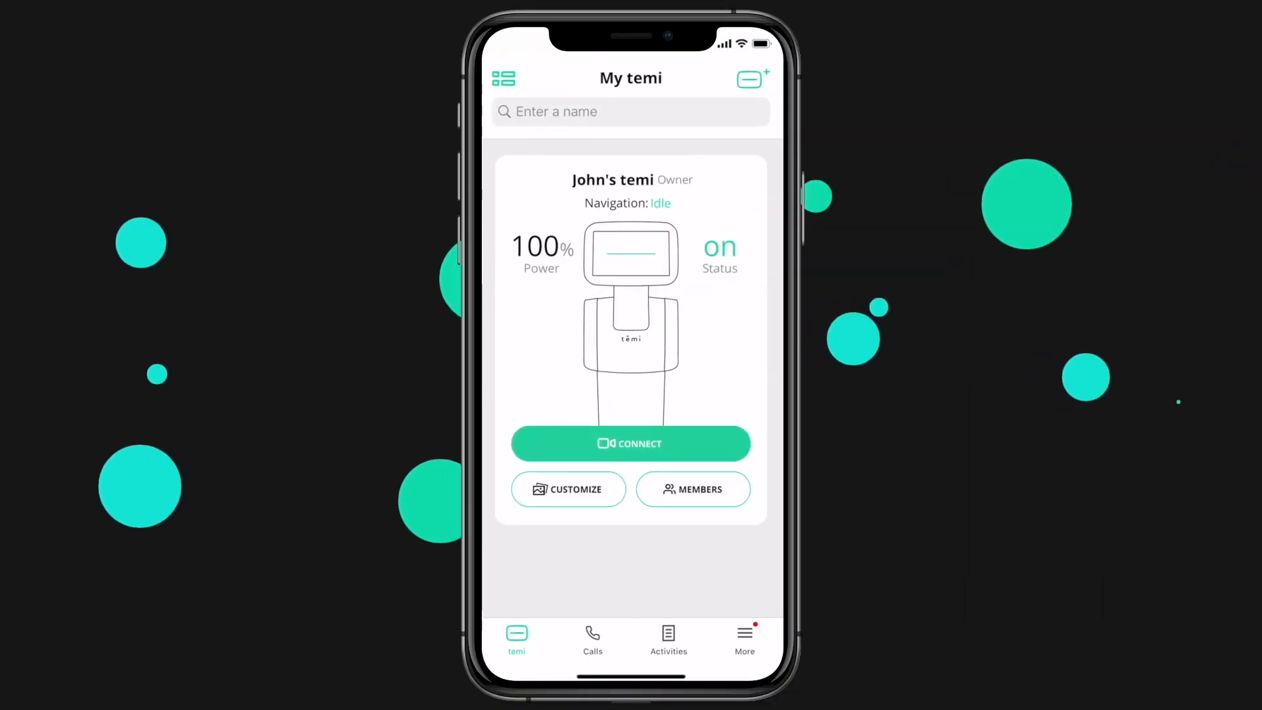
{"action": "left_click", "coordinate": [745, 633]}
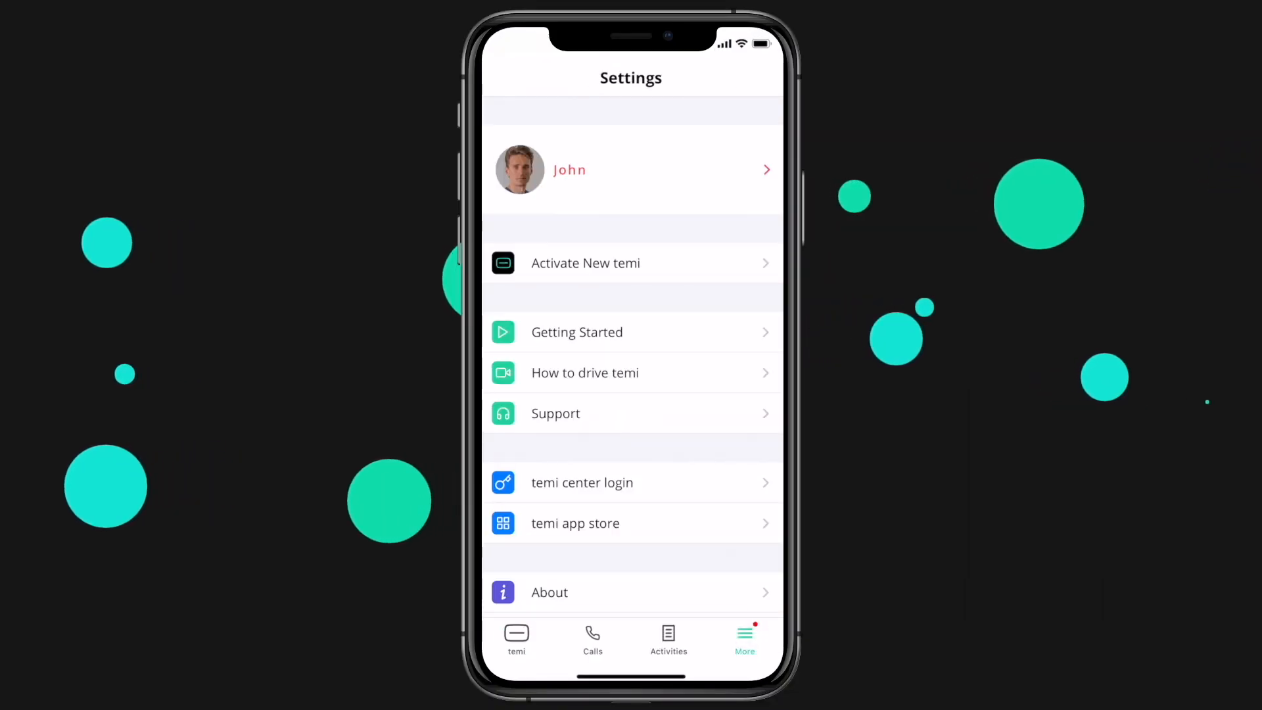
{"action": "left_click", "coordinate": [670, 485]}
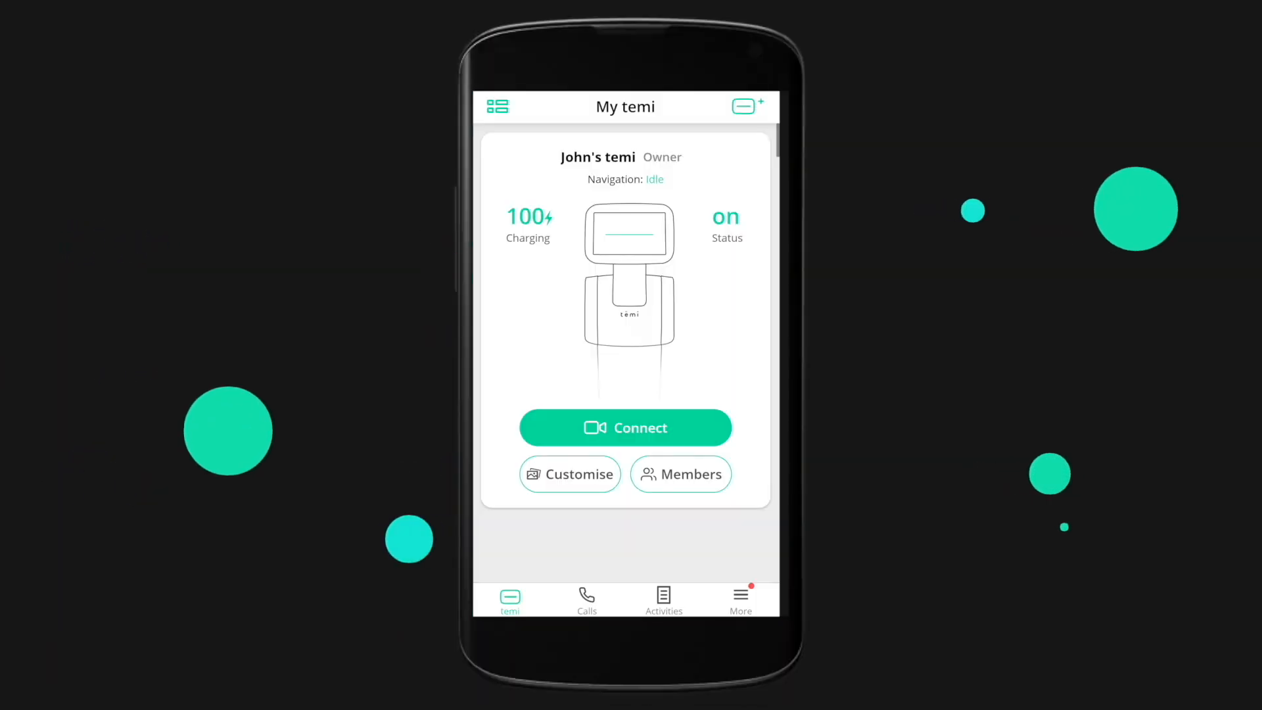
Open the temi center login option among the additional settings of the Android temi app.
{"action": "left_click", "coordinate": [741, 596]}
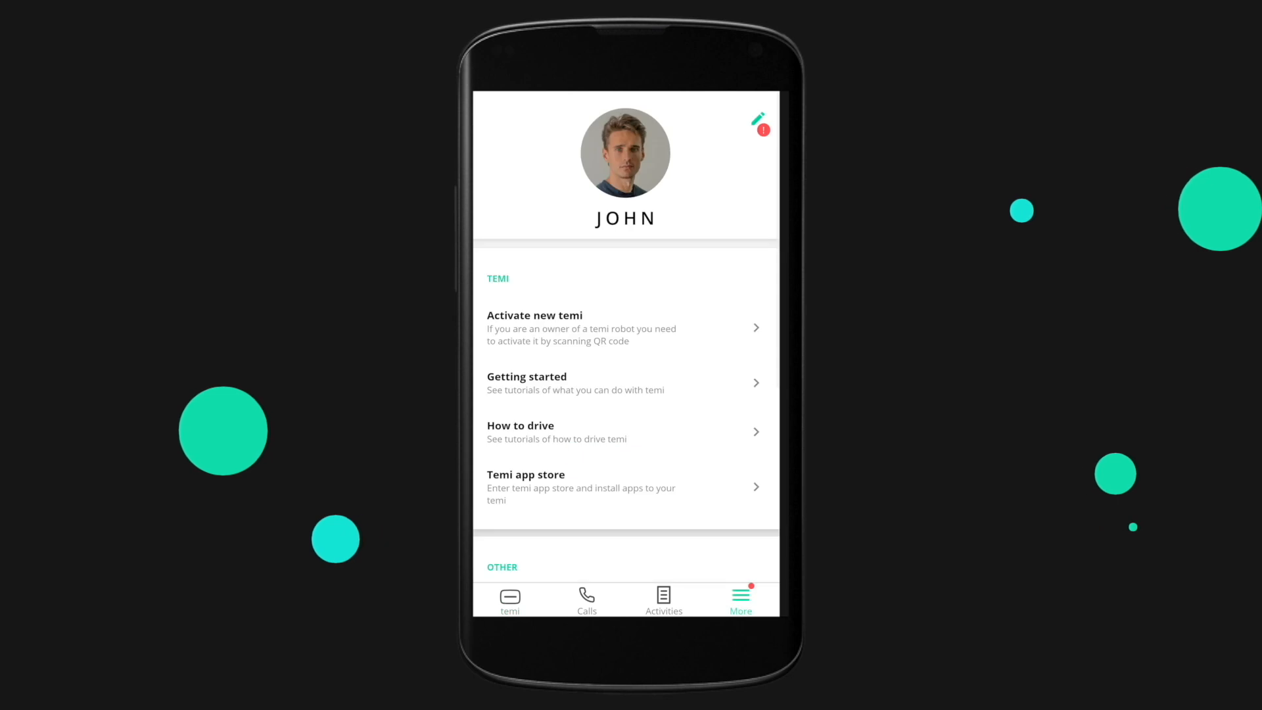
{"action": "scroll", "coordinate": [626, 329], "scroll_direction": "down", "scroll_amount": 2}
{"action": "scroll", "coordinate": [626, 329], "scroll_direction": "down", "scroll_amount": 2}
{"action": "left_click", "coordinate": [624, 388]}
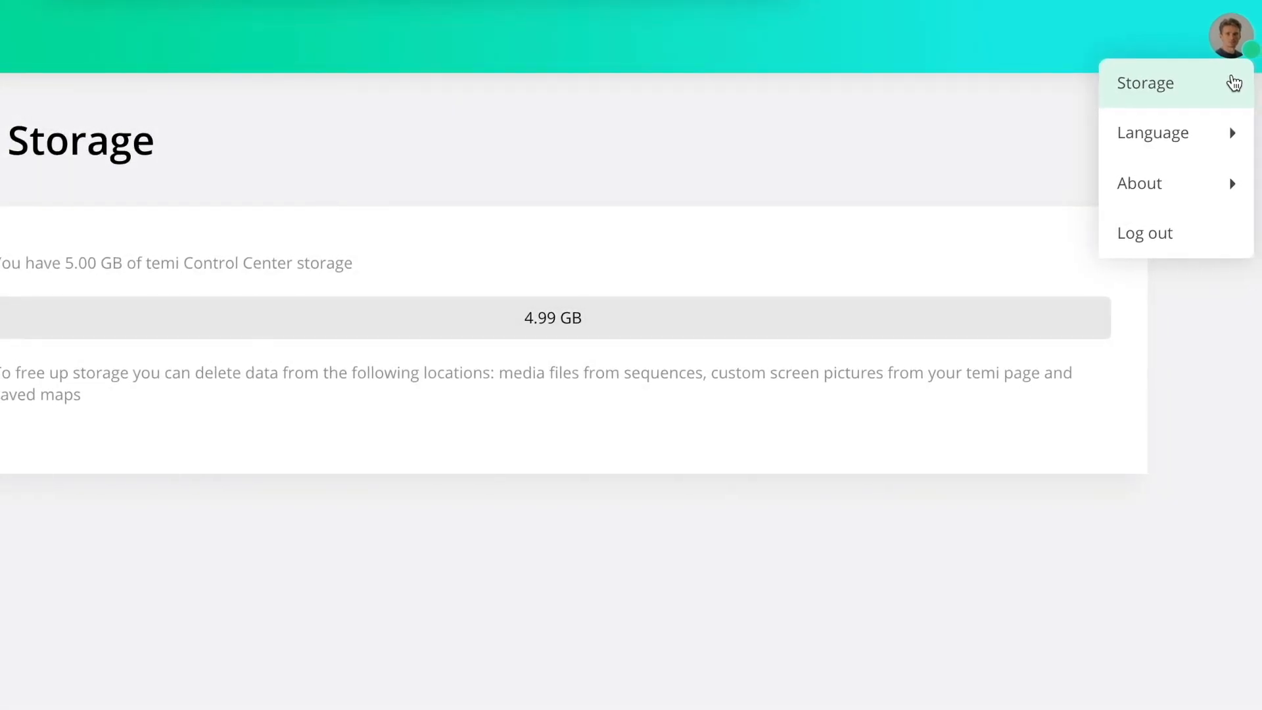
View the account's language choices and the about information.
{"action": "mouse_move", "coordinate": [1234, 133]}
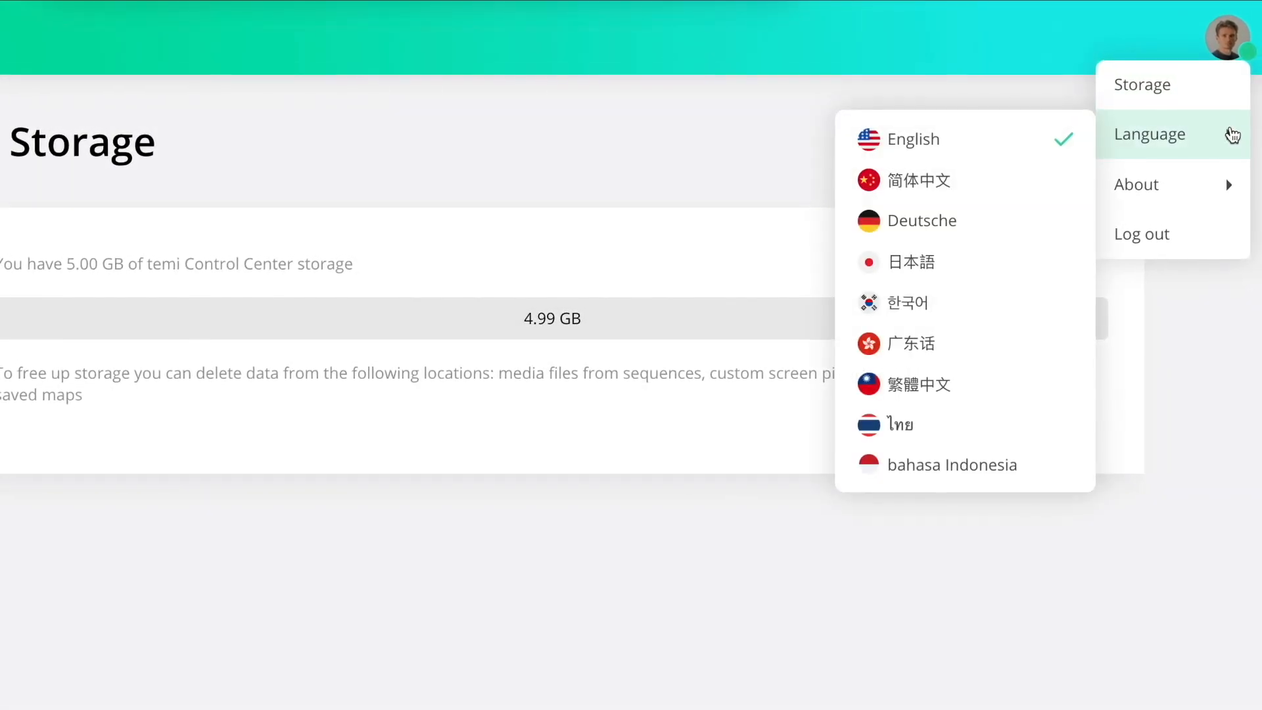
{"action": "mouse_move", "coordinate": [1231, 173]}
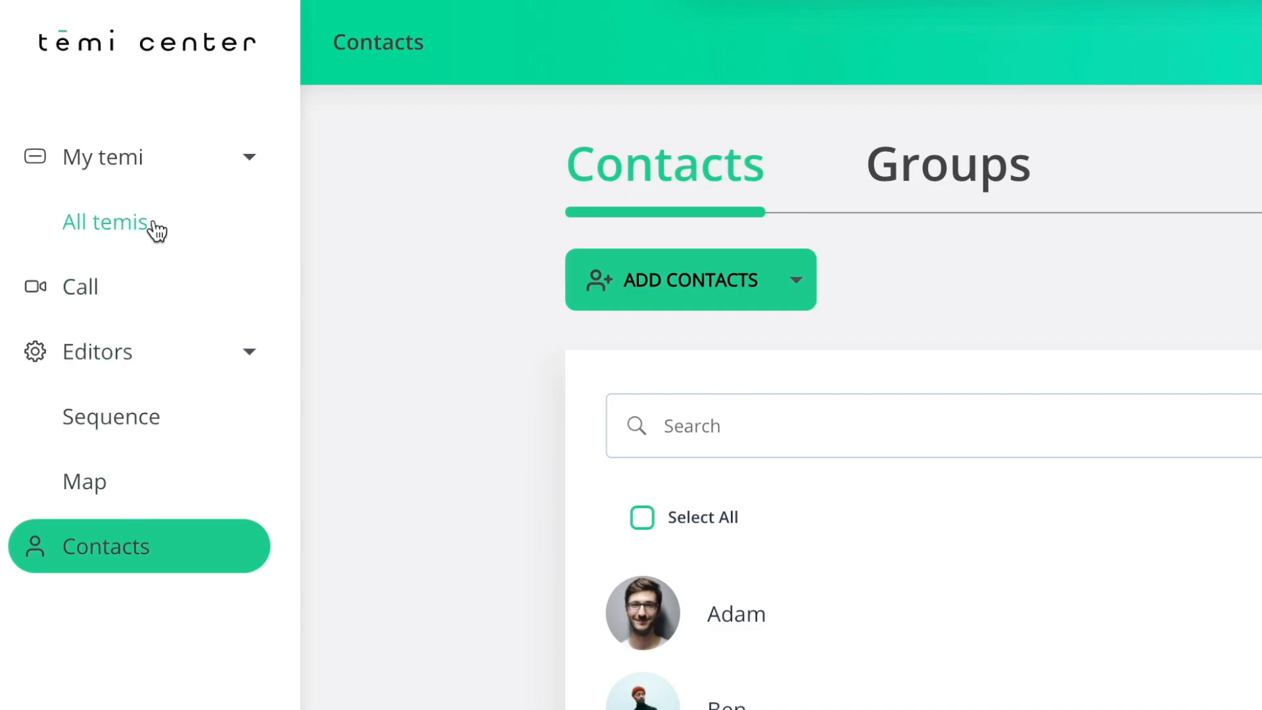
Open the robot's control map from the list of all temis and send the robot to a corridor point east of the Lounge.
{"action": "left_click", "coordinate": [155, 226]}
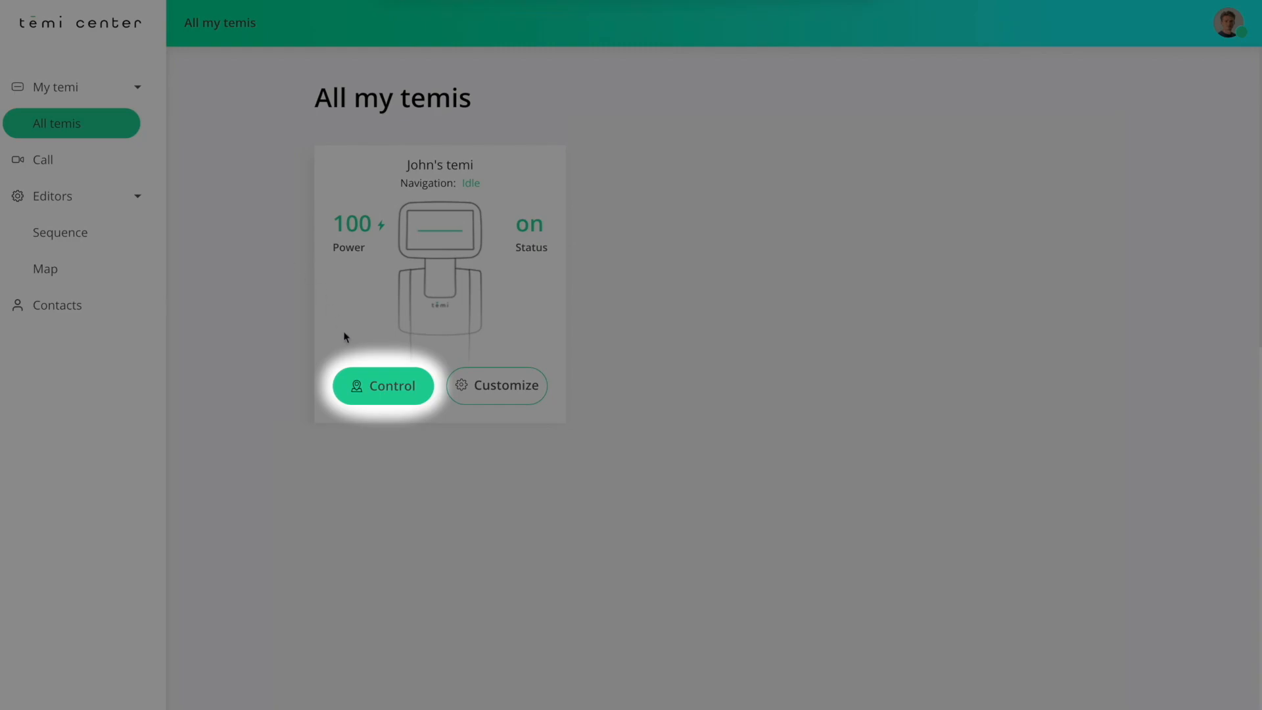
{"action": "left_click", "coordinate": [361, 388]}
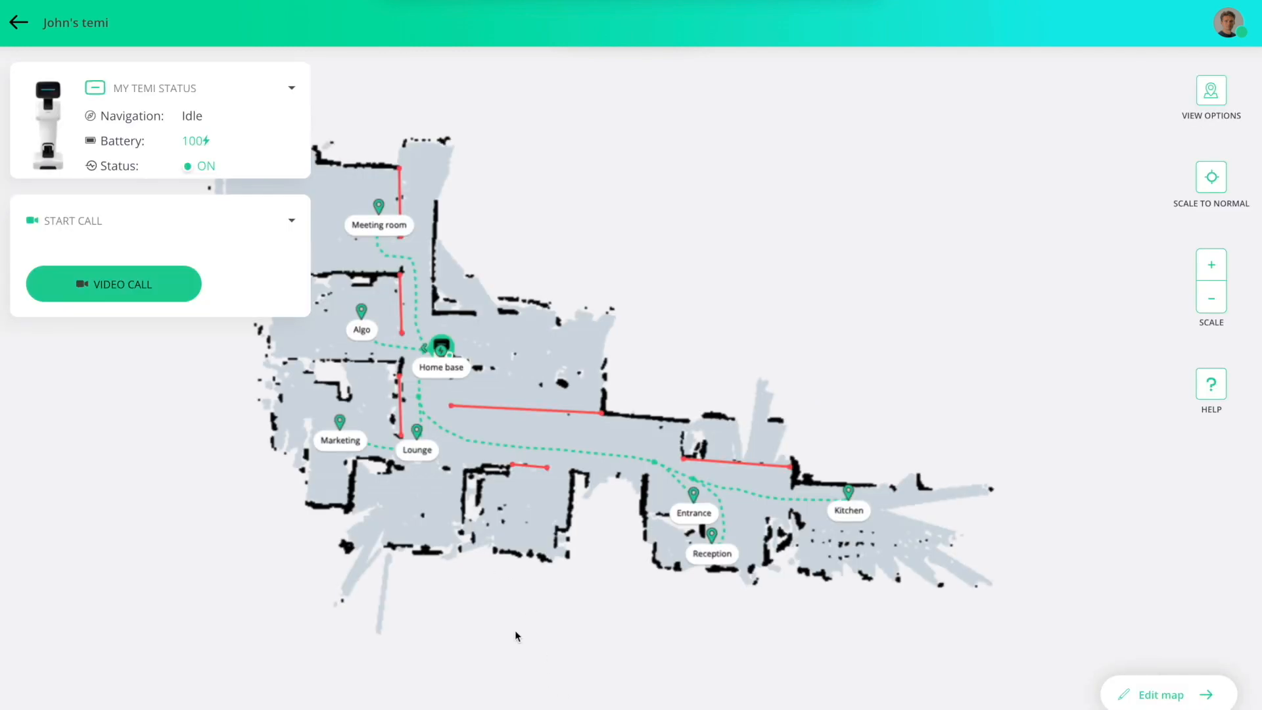
{"action": "left_click_drag", "start_coordinate": [499, 613], "coordinate": [629, 611]}
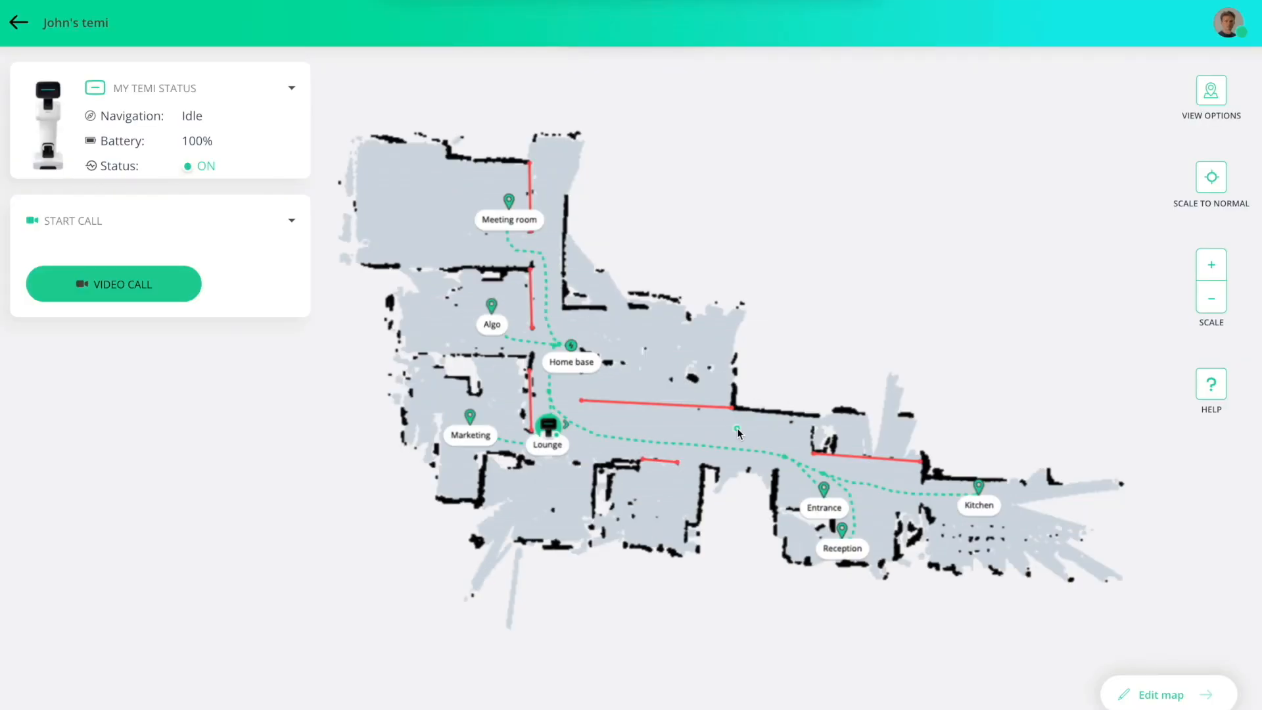
{"action": "left_click", "coordinate": [736, 428]}
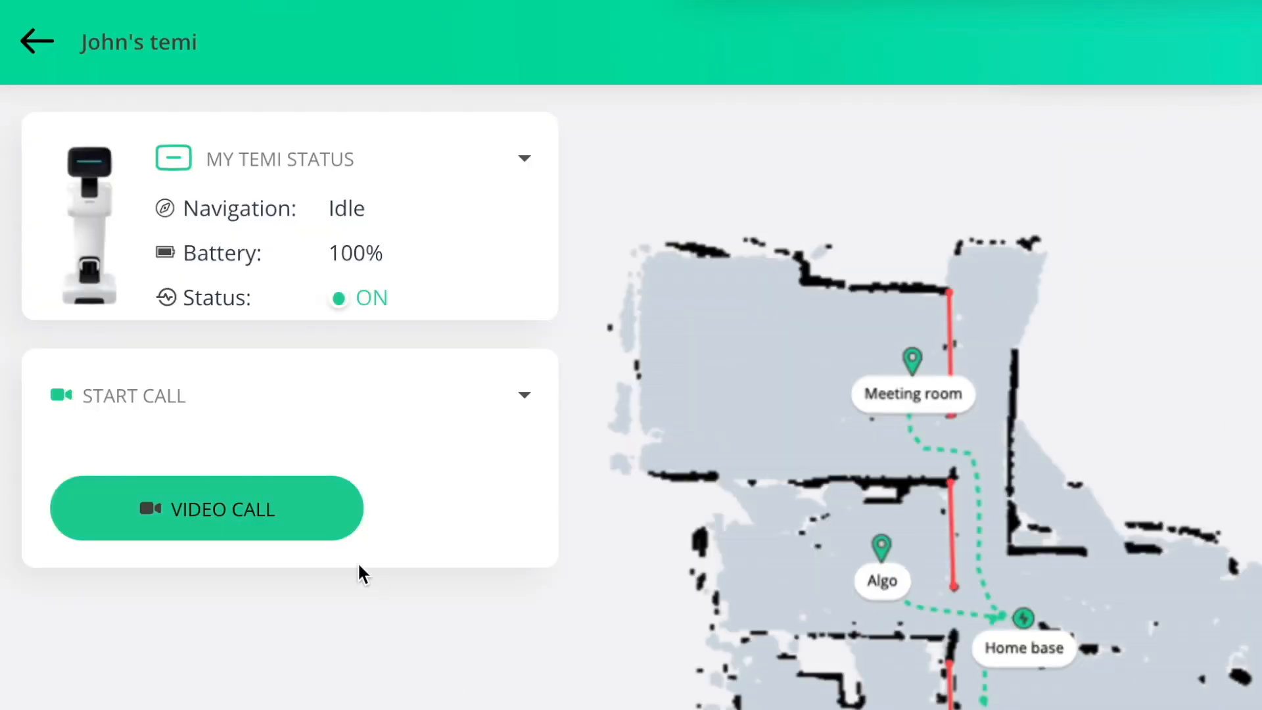
Start a video call with the robot and enlarge the call to full screen.
{"action": "left_click", "coordinate": [321, 515]}
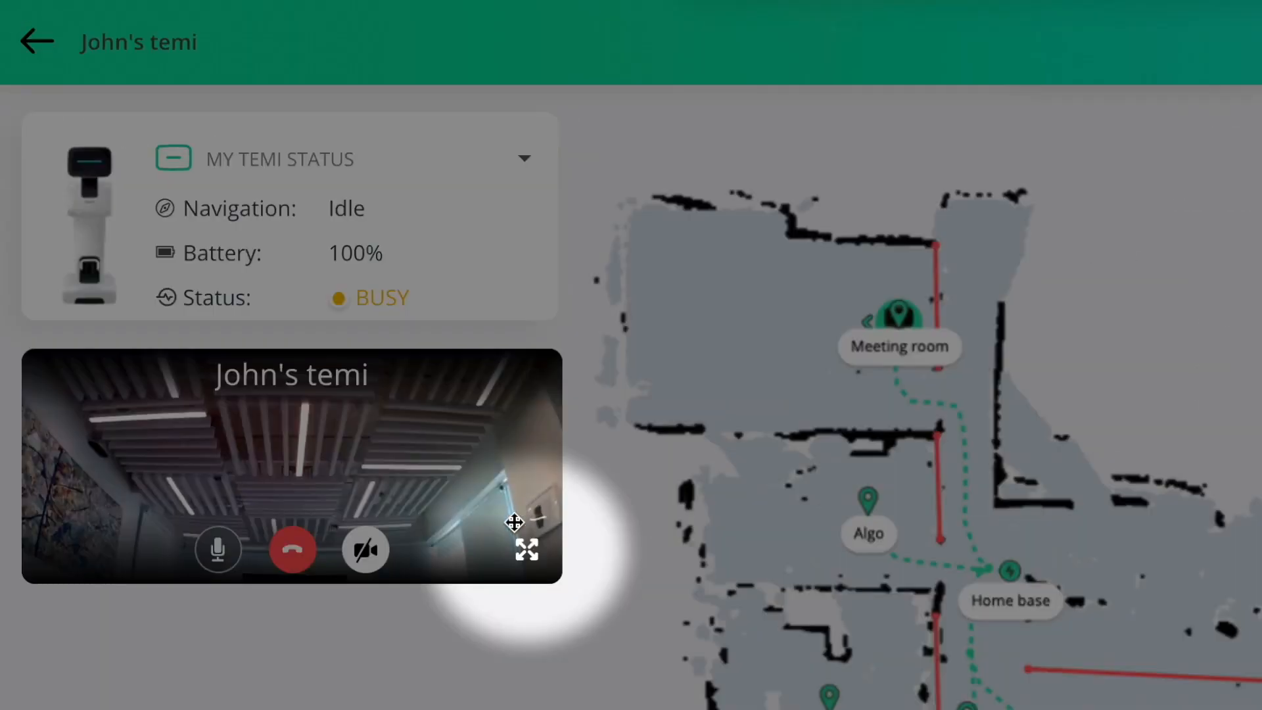
{"action": "left_click", "coordinate": [292, 307]}
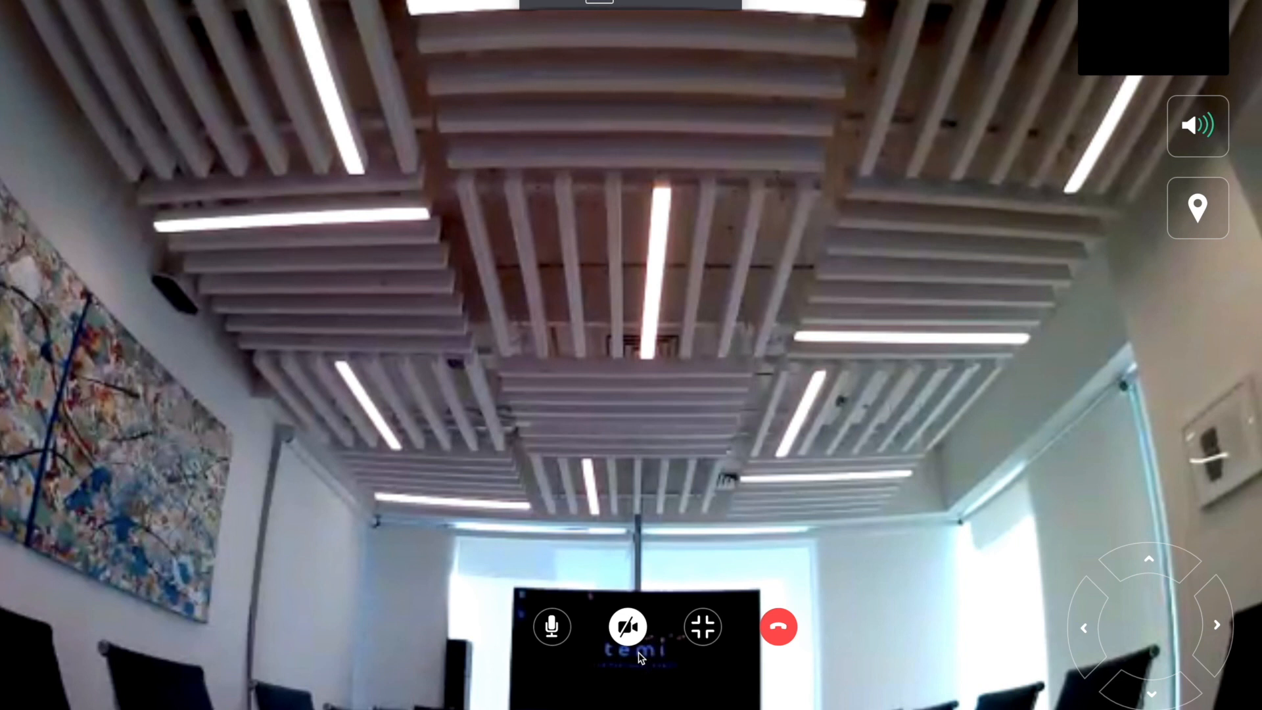
Set the robot's call volume to 6 and open the list of saved locations.
{"action": "left_click", "coordinate": [1209, 145]}
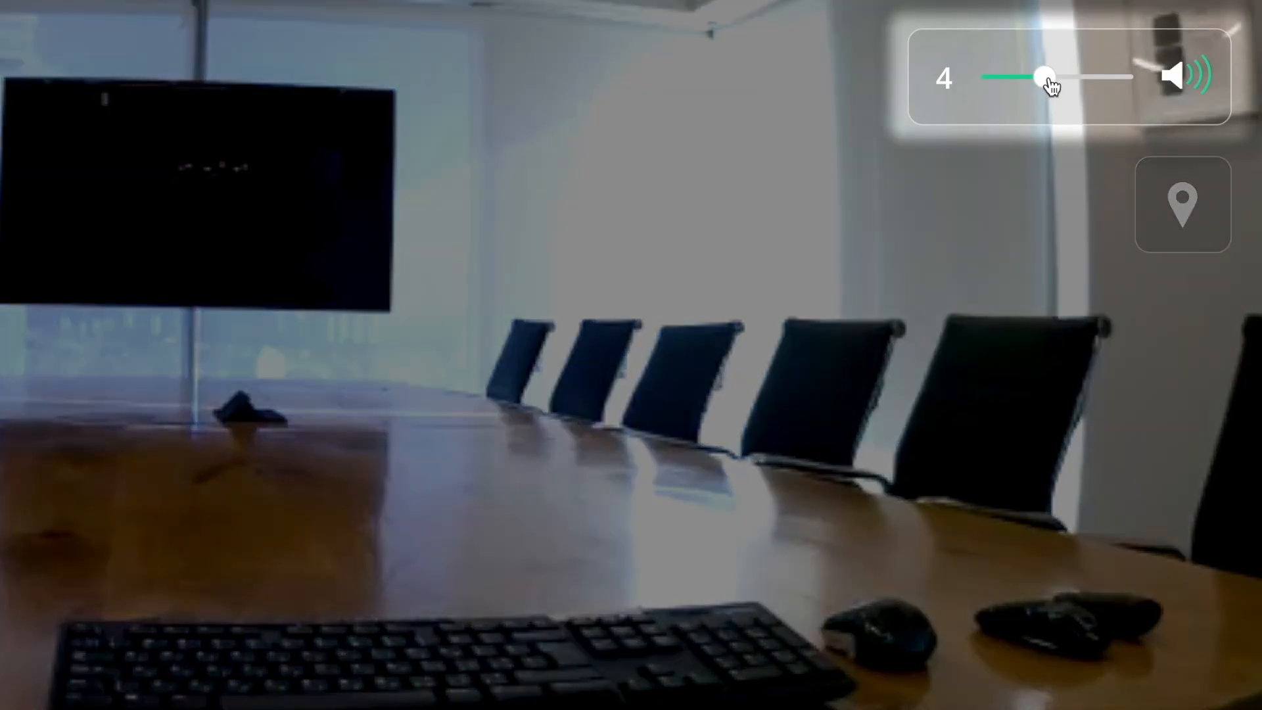
{"action": "left_click_drag", "start_coordinate": [1060, 82], "coordinate": [1073, 84]}
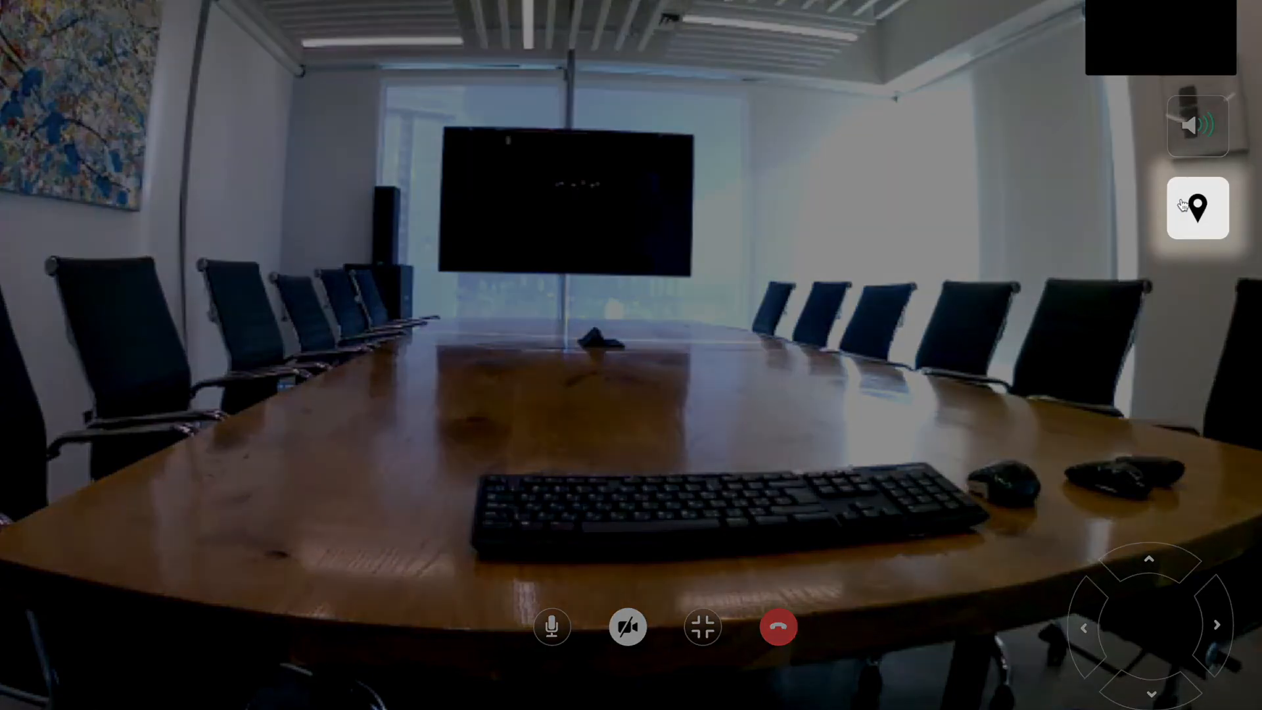
{"action": "left_click", "coordinate": [1182, 205]}
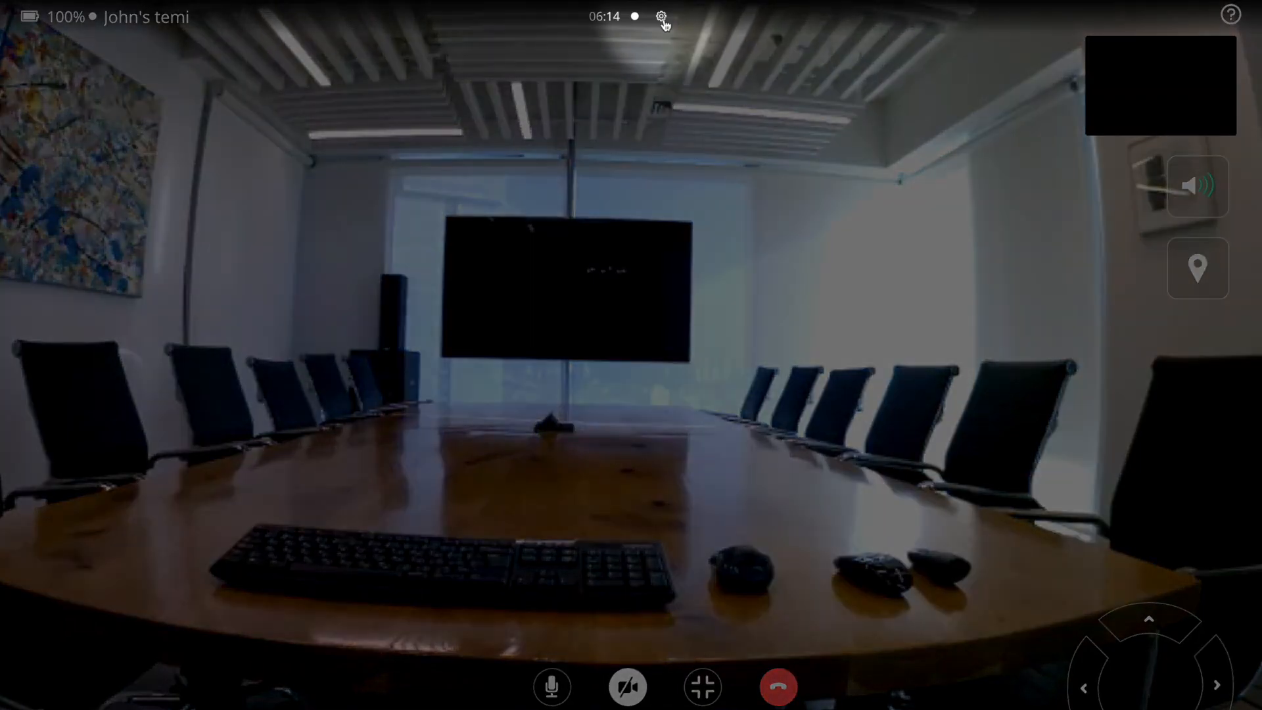
Review the microphone and camera device choices in the call's audio and video settings.
{"action": "left_click", "coordinate": [662, 19]}
{"action": "left_click", "coordinate": [724, 234]}
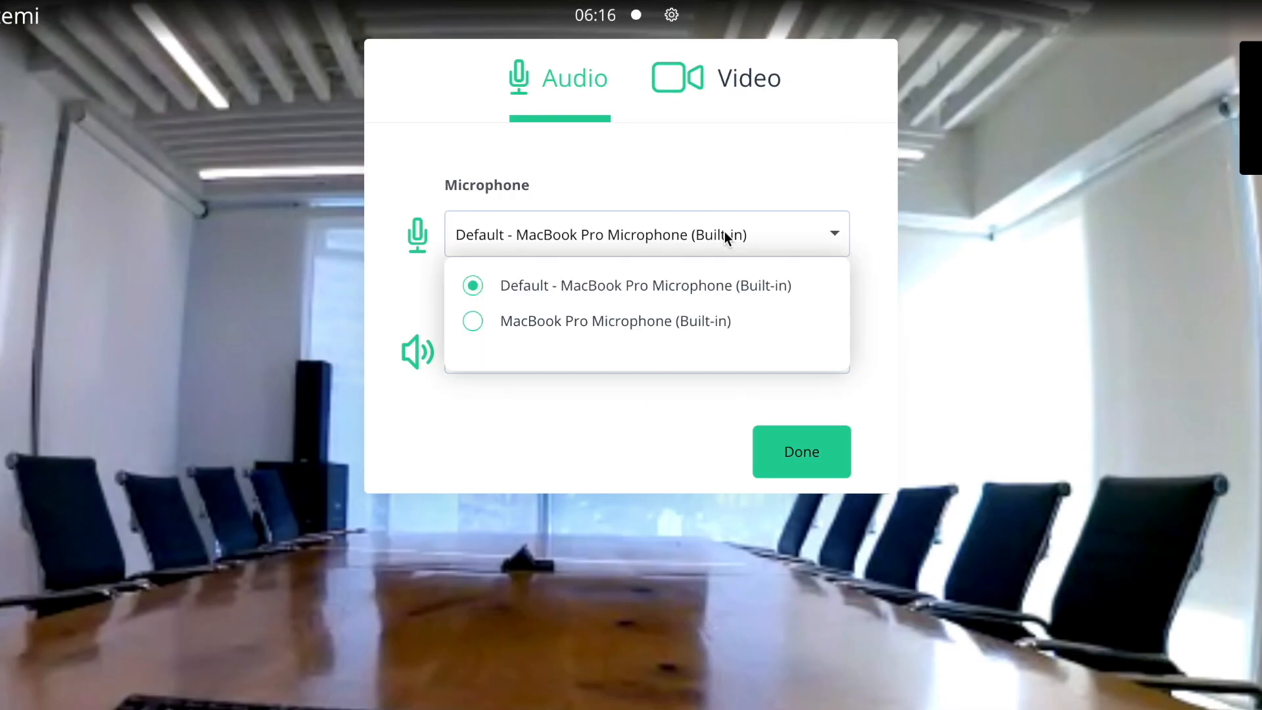
{"action": "left_click", "coordinate": [724, 235]}
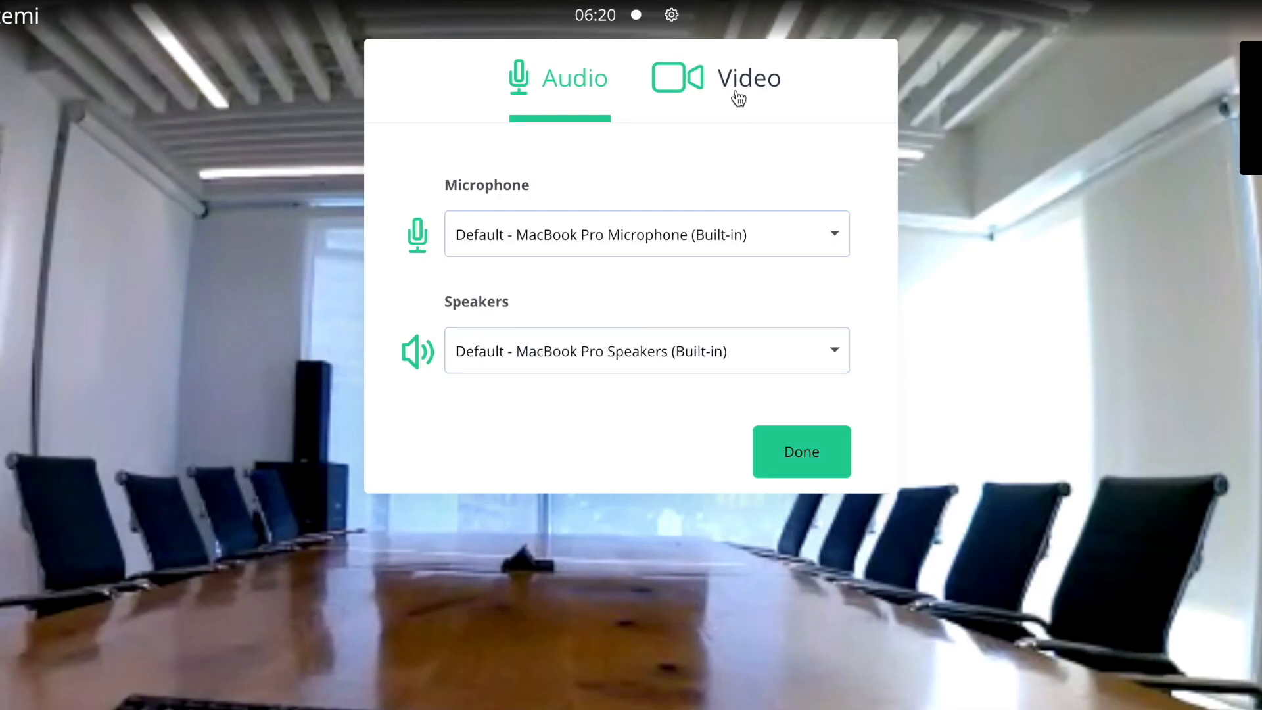
{"action": "left_click", "coordinate": [738, 97]}
{"action": "left_click", "coordinate": [651, 350]}
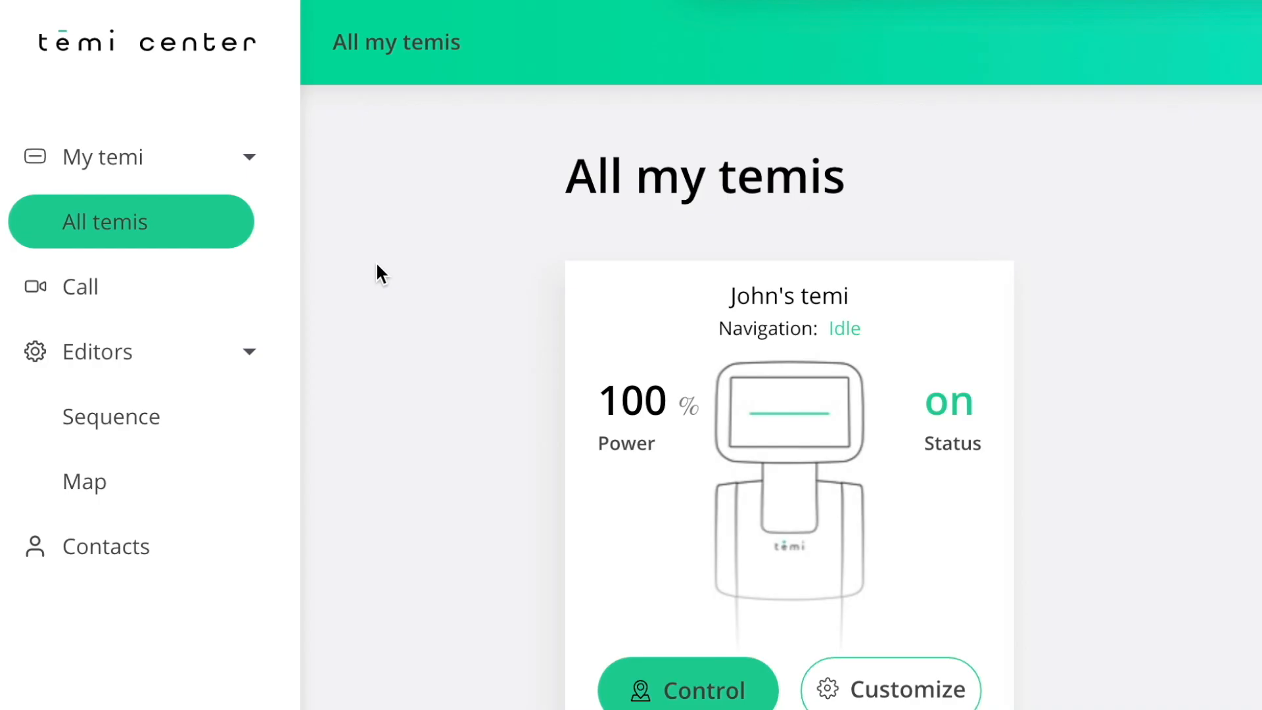
Start a new call from the Call page with the owner's temi selected as the robot.
{"action": "left_click", "coordinate": [159, 301]}
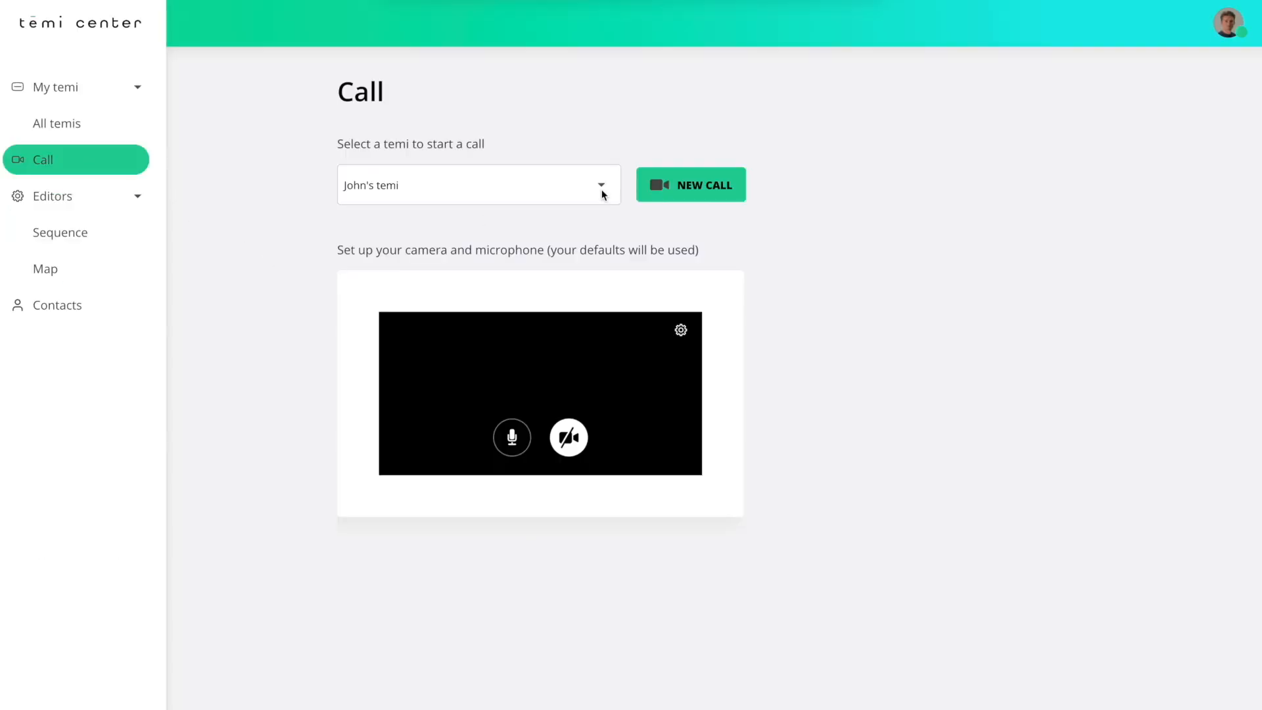
{"action": "left_click", "coordinate": [601, 191]}
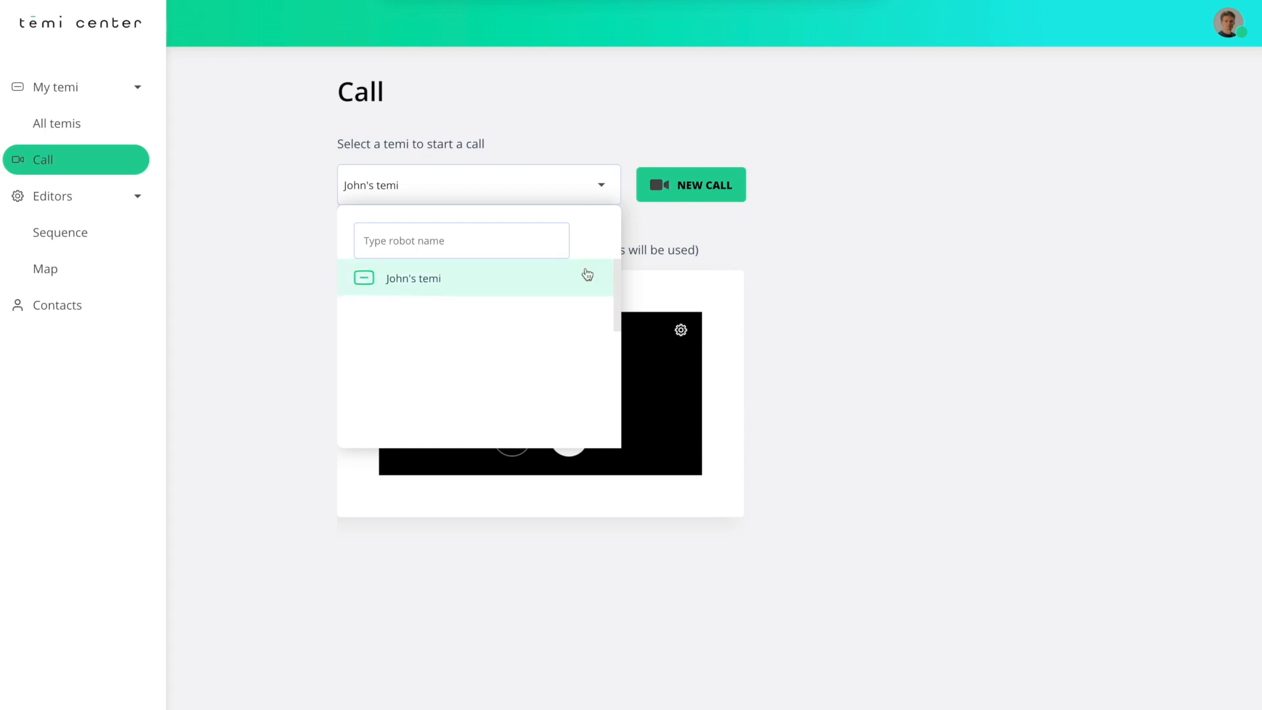
{"action": "left_click", "coordinate": [579, 281]}
{"action": "left_click", "coordinate": [711, 190]}
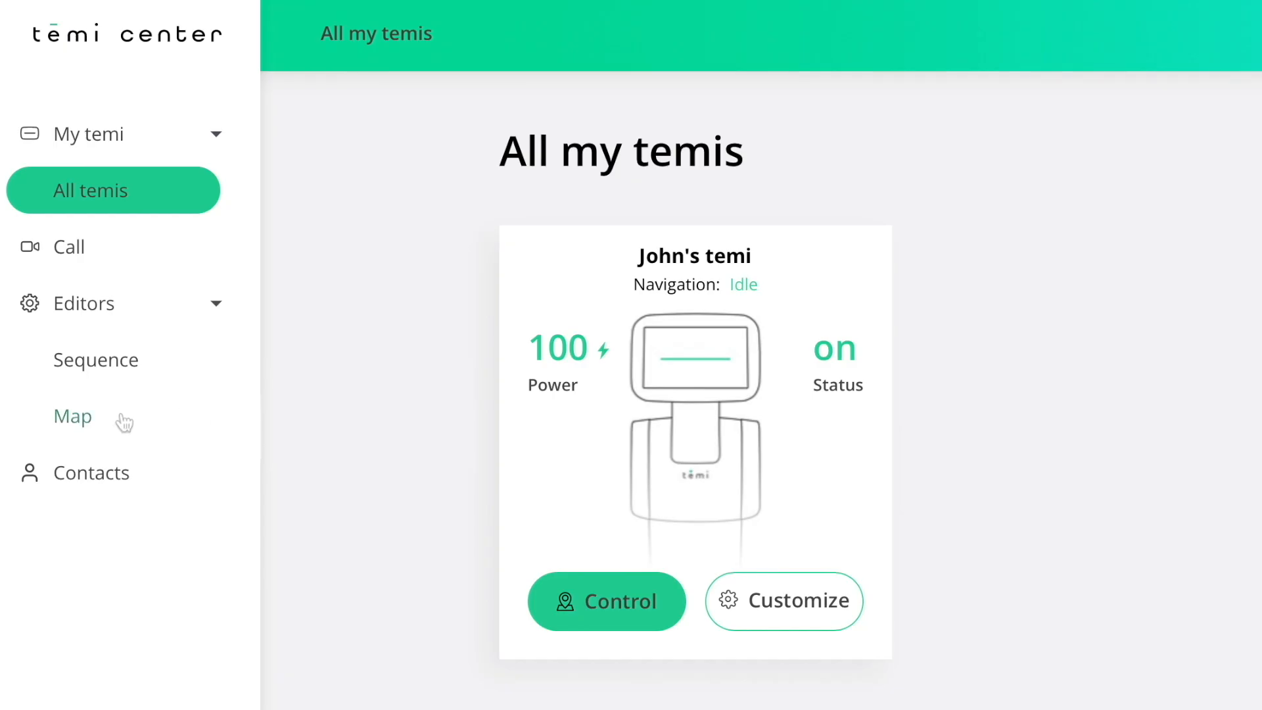
Import the map of the owner's temi into the map editor.
{"action": "left_click", "coordinate": [125, 423]}
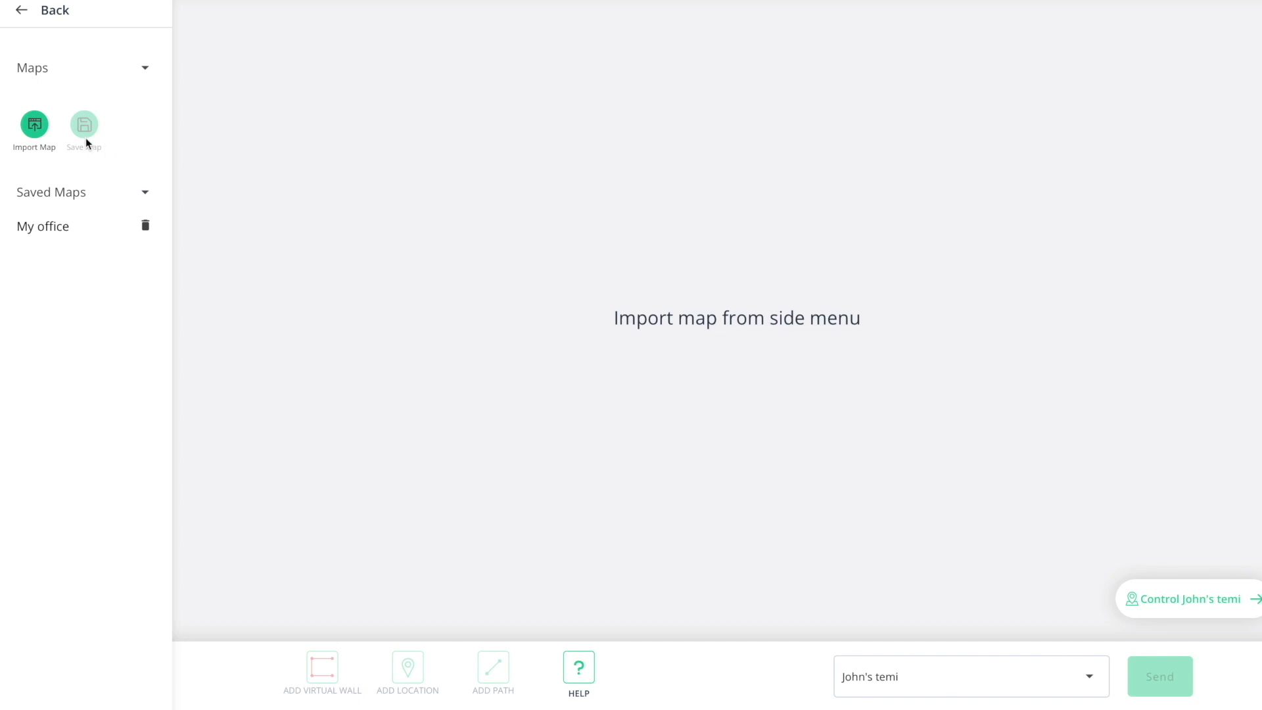
{"action": "left_click", "coordinate": [35, 125]}
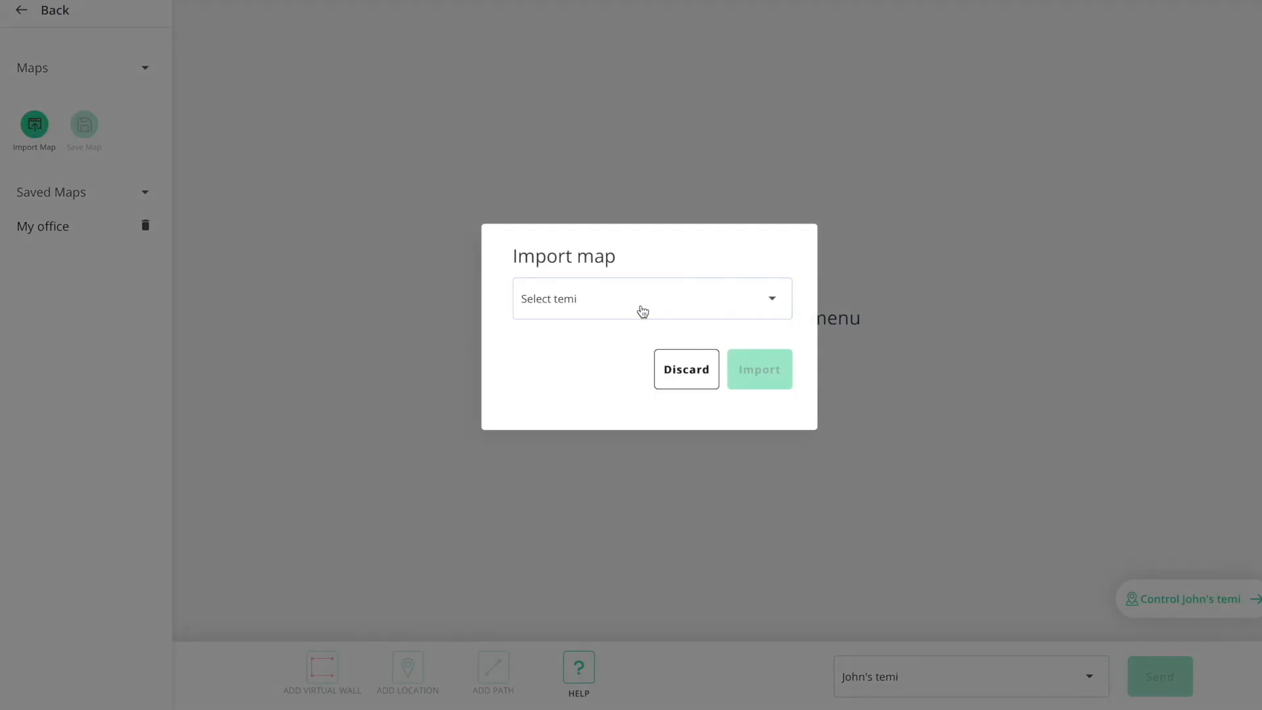
{"action": "left_click", "coordinate": [643, 311]}
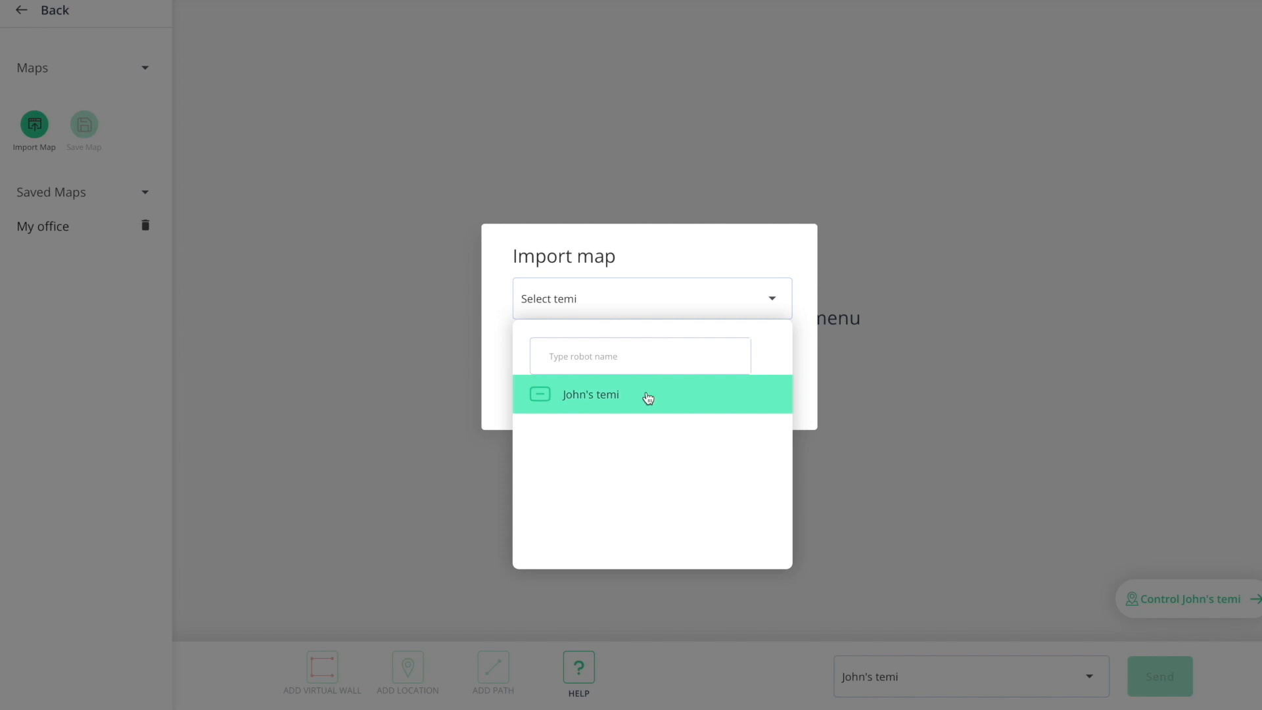
{"action": "left_click", "coordinate": [648, 397]}
{"action": "left_click", "coordinate": [743, 384]}
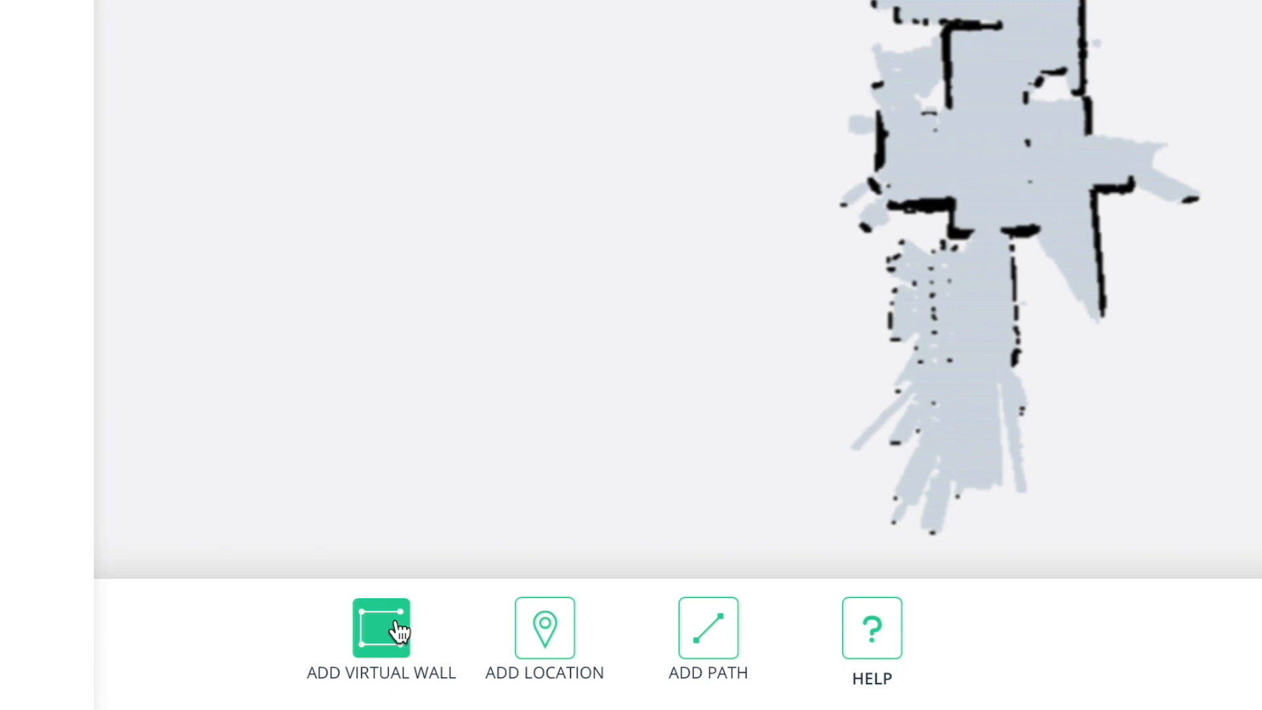
Add a three-point virtual wall across the lower opening of the upper-middle room and confirm it.
{"action": "left_click", "coordinate": [399, 629]}
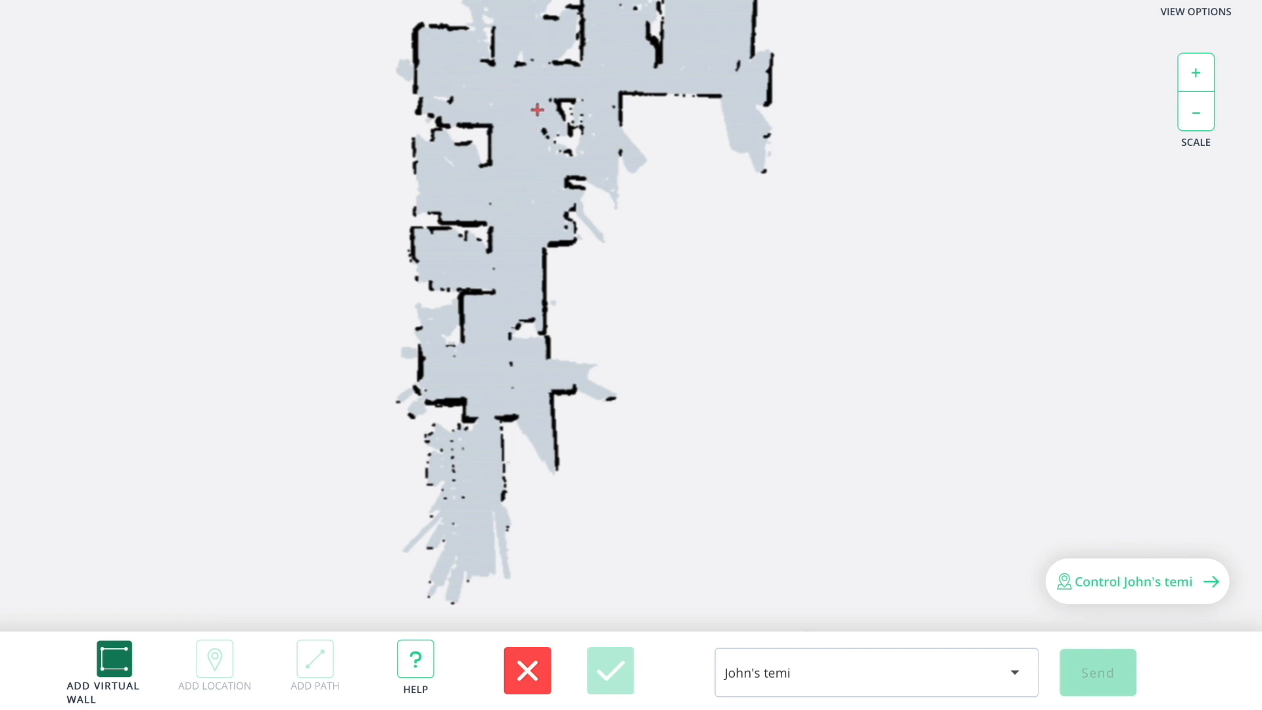
{"action": "left_click", "coordinate": [554, 65]}
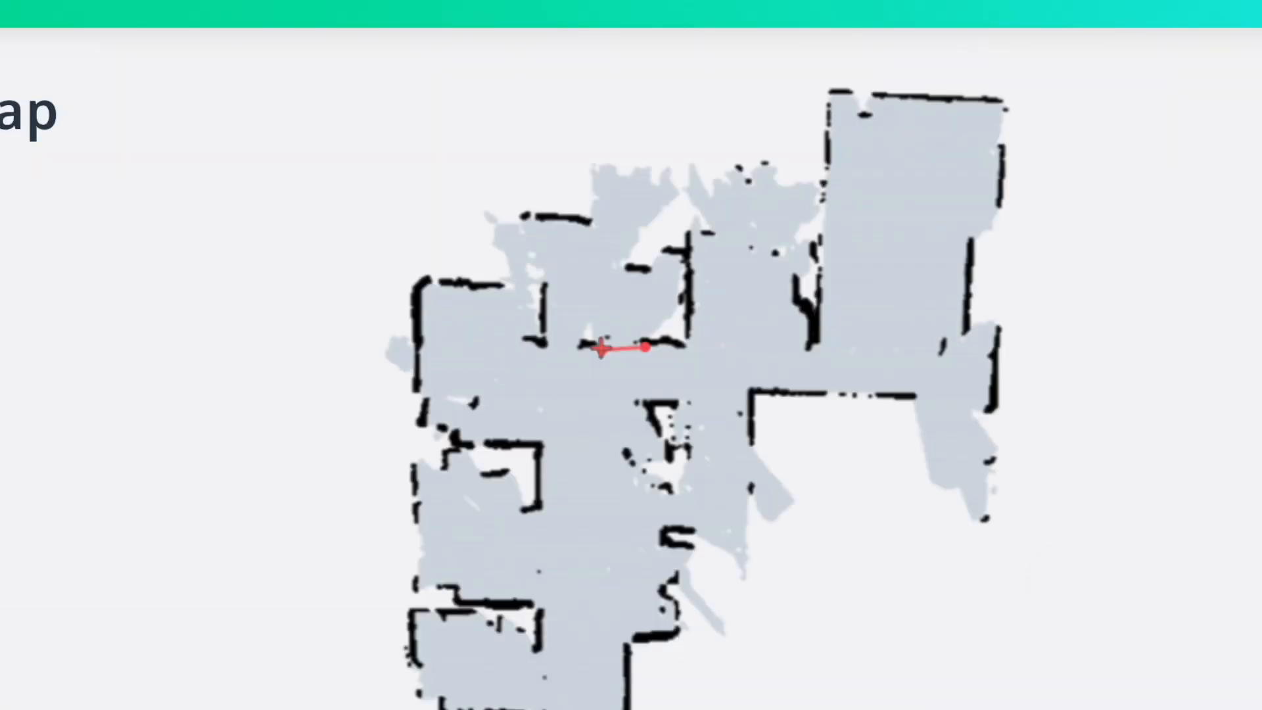
{"action": "left_click", "coordinate": [601, 349]}
{"action": "left_click", "coordinate": [549, 355]}
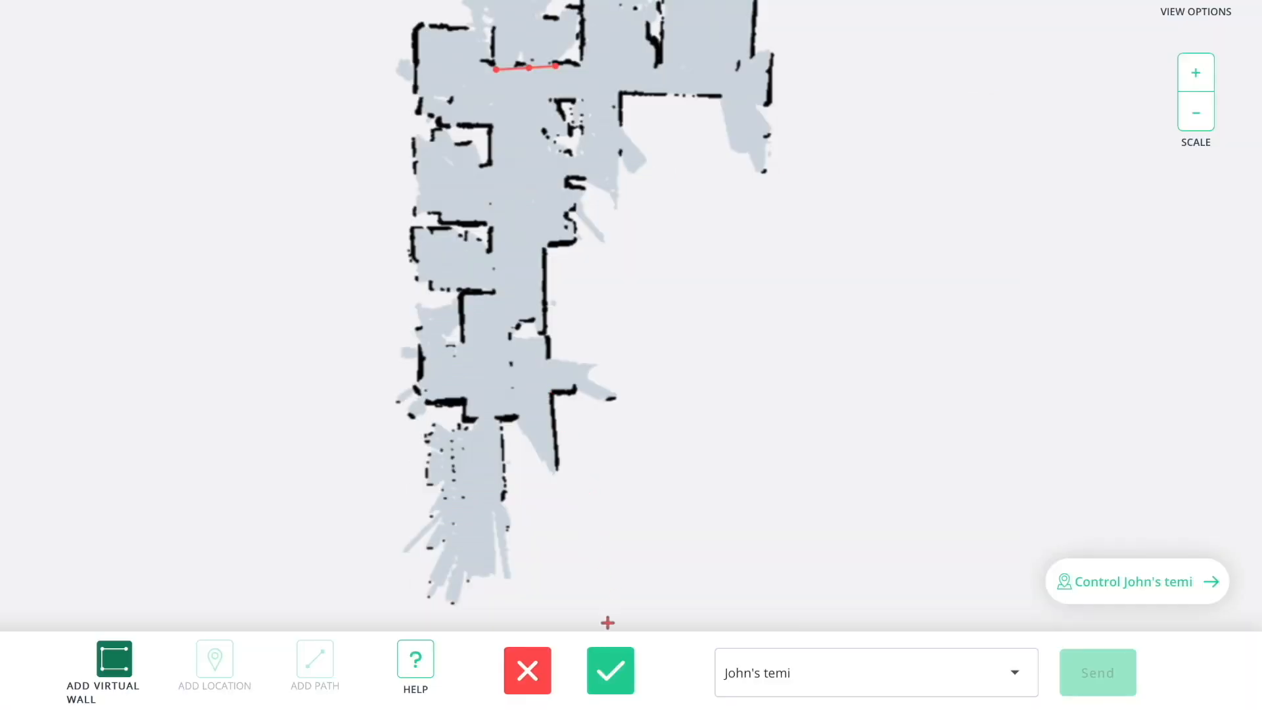
{"action": "left_click", "coordinate": [610, 670]}
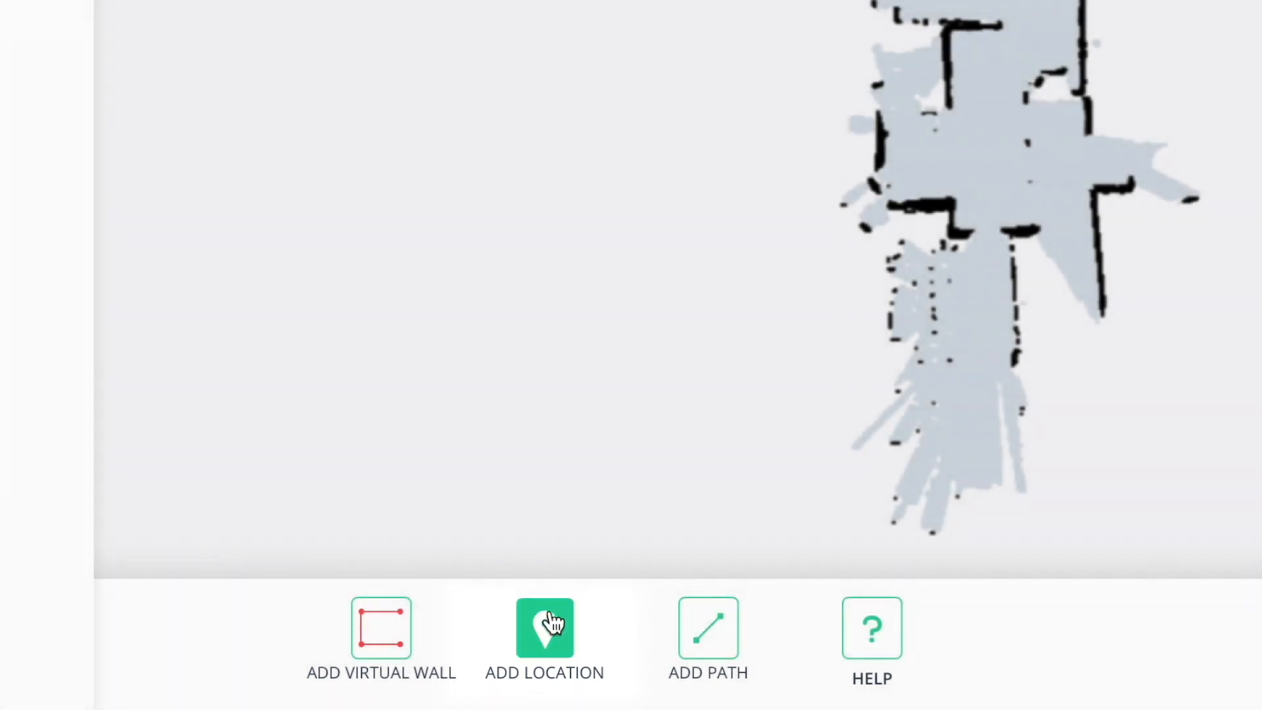
Place a new location in the central corridor of the map and name it Lounge.
{"action": "left_click", "coordinate": [553, 624]}
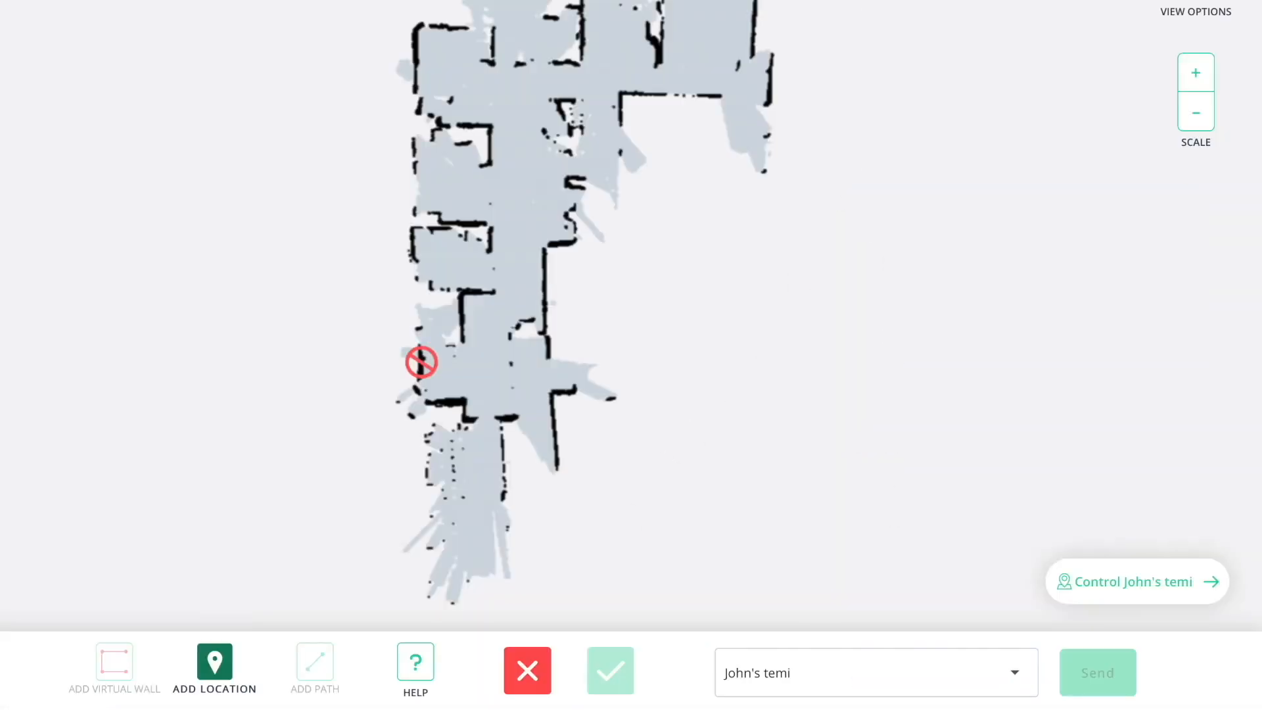
{"action": "left_click", "coordinate": [498, 144]}
{"action": "left_click", "coordinate": [591, 324]}
{"action": "type", "text": "Lounge"}
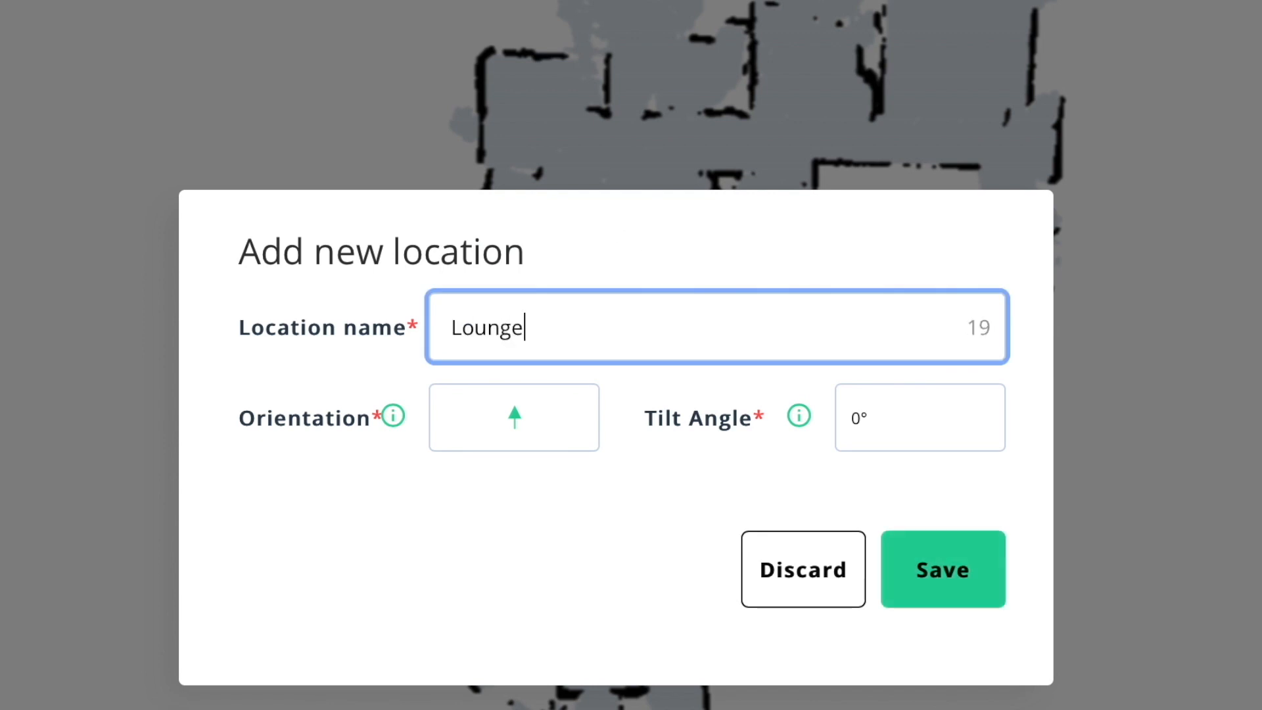
Set the Lounge location's orientation to the arrow pointing right and its tilt angle to 50°, and save it.
{"action": "left_click", "coordinate": [527, 422]}
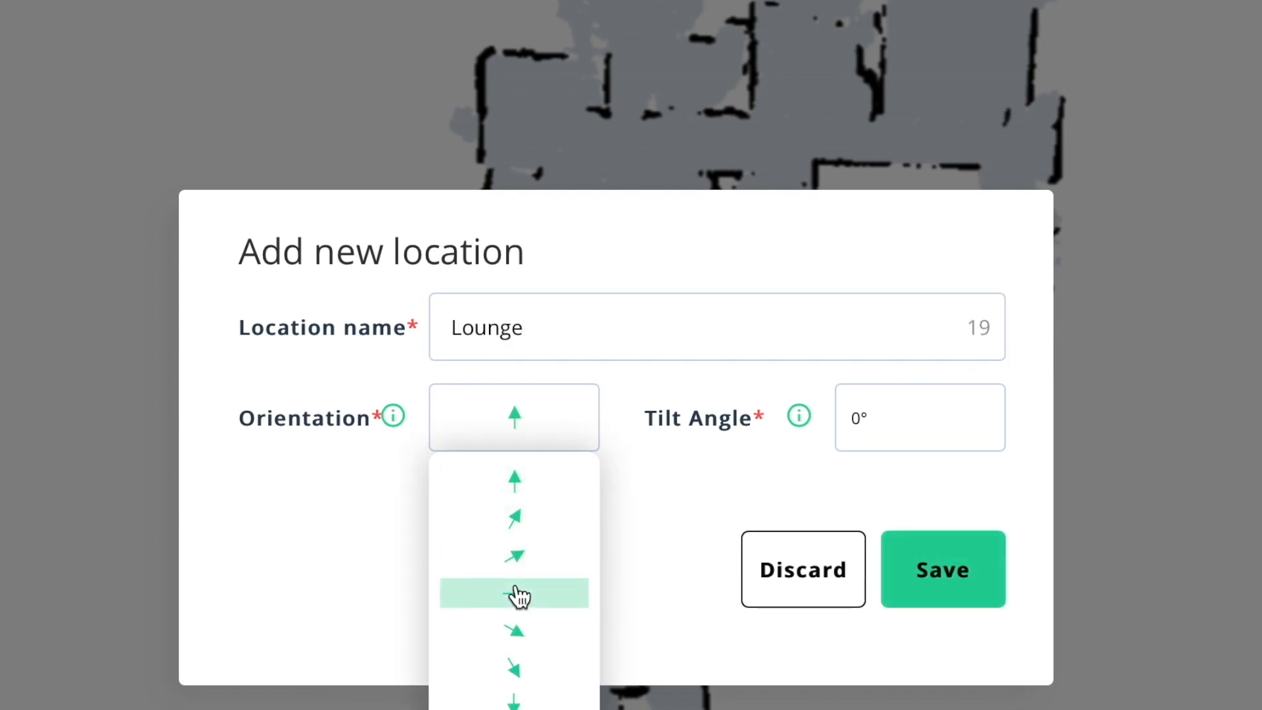
{"action": "left_click", "coordinate": [515, 590]}
{"action": "mouse_move", "coordinate": [394, 426]}
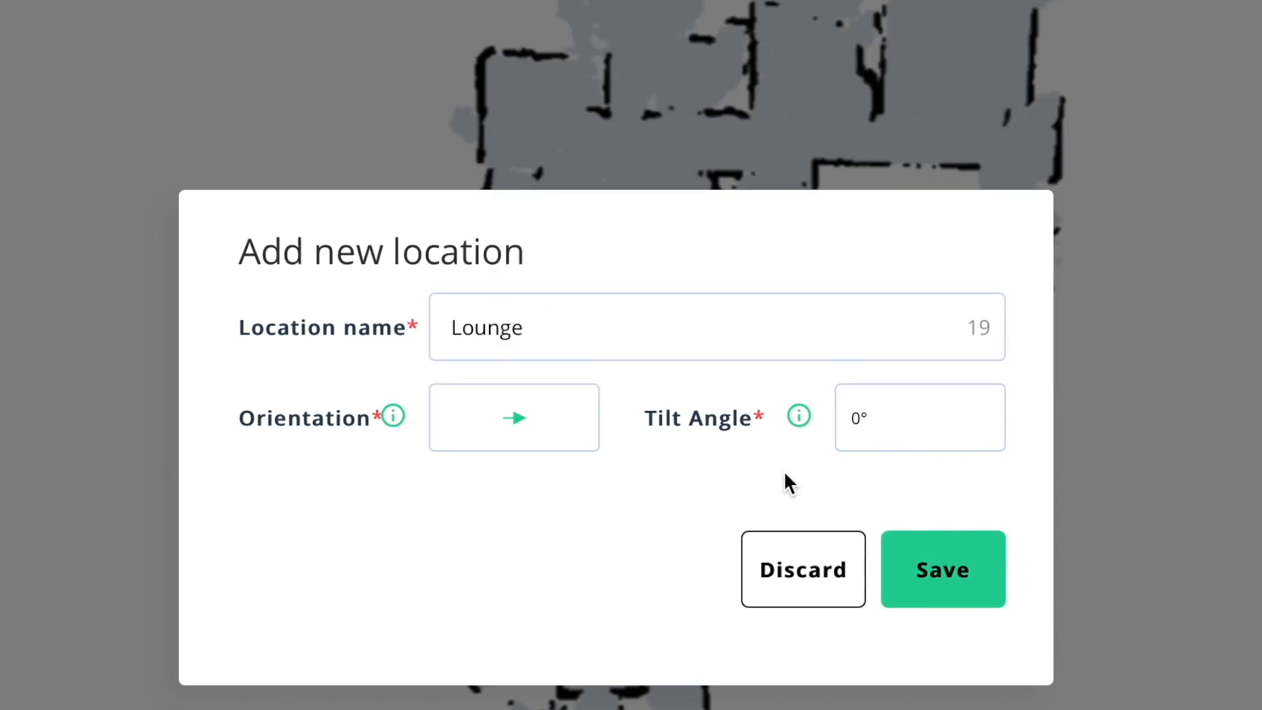
{"action": "left_click", "coordinate": [857, 437]}
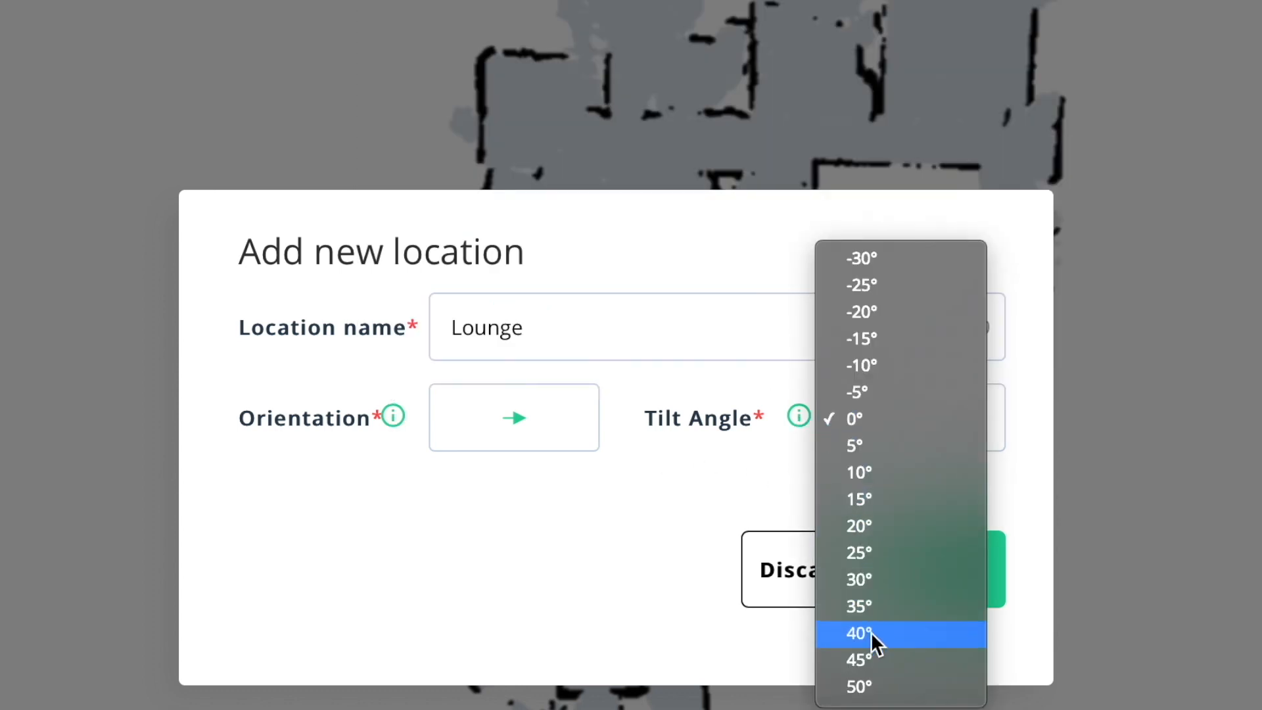
{"action": "left_click", "coordinate": [875, 683]}
{"action": "left_click", "coordinate": [931, 593]}
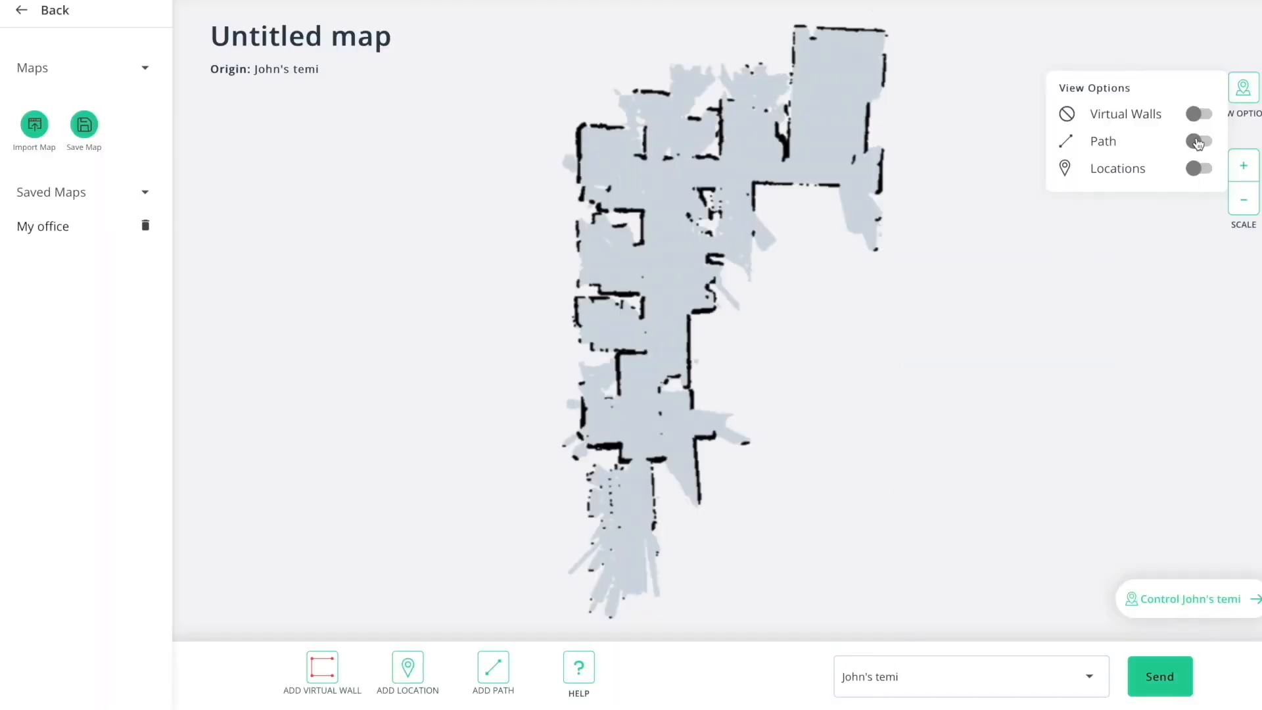
Draw a multi-point path from Lounge down the central corridor to Home base and confirm it.
{"action": "left_click", "coordinate": [1198, 141]}
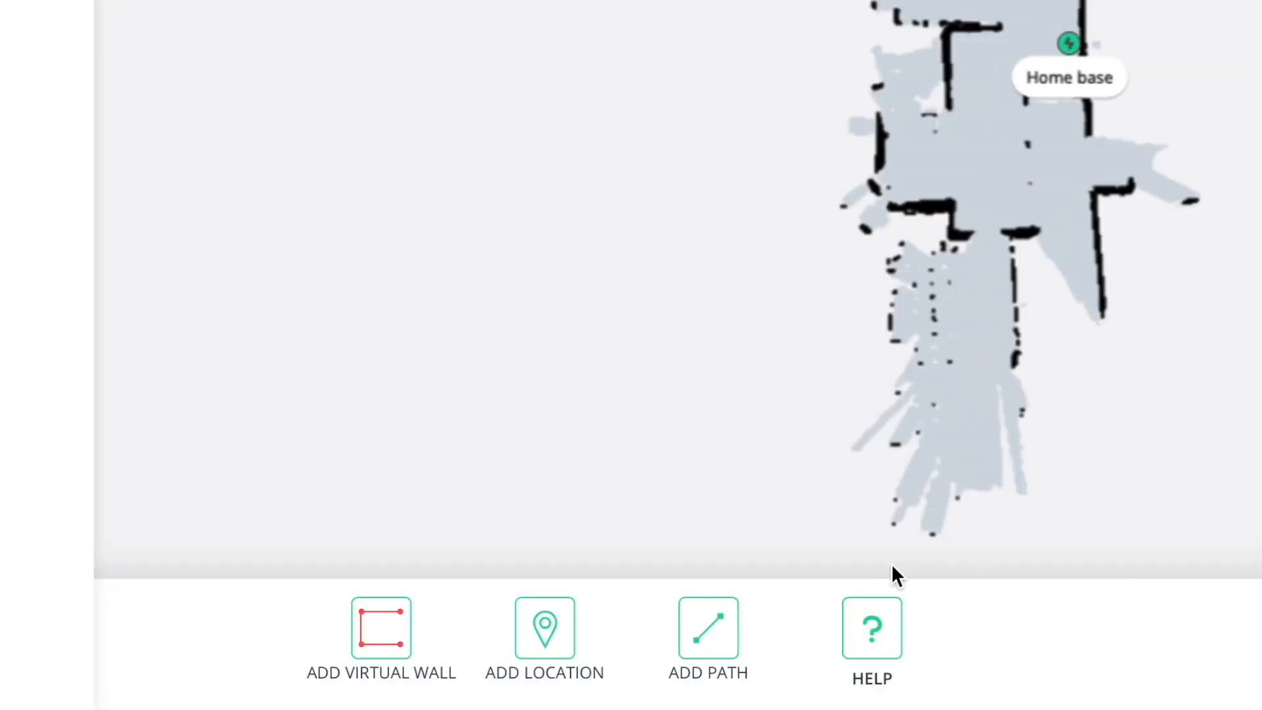
{"action": "left_click", "coordinate": [495, 675]}
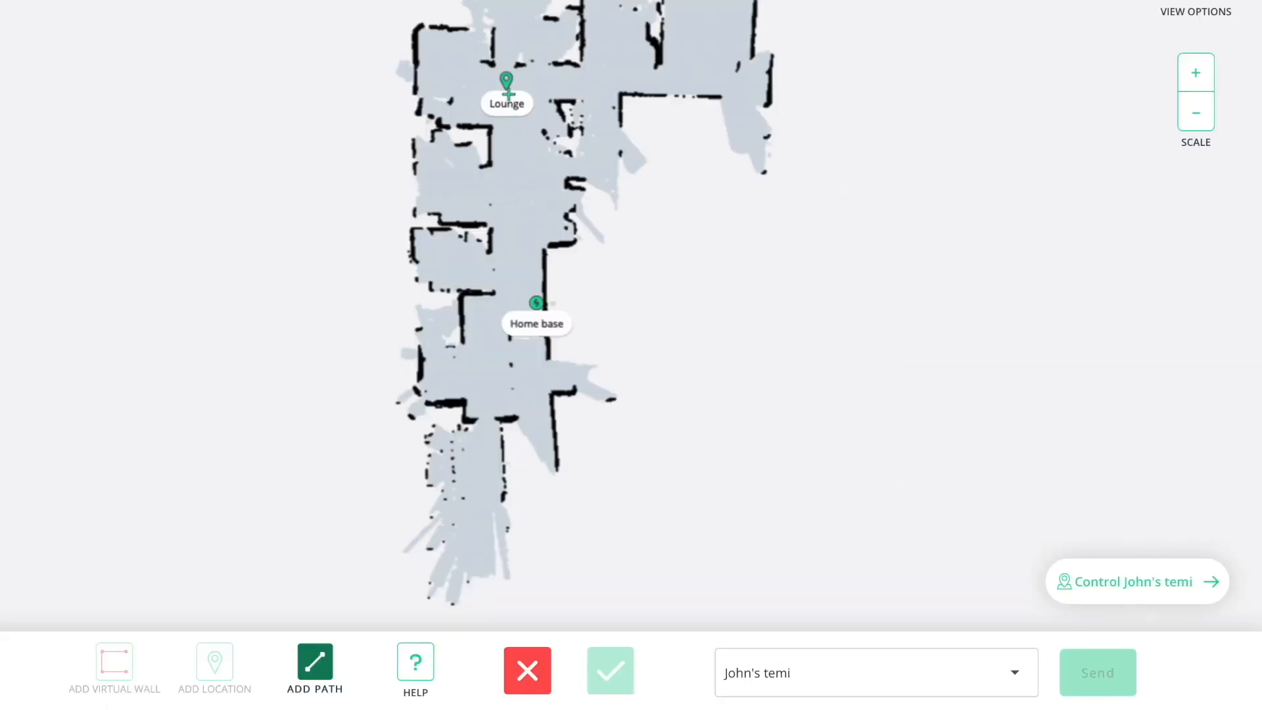
{"action": "left_click", "coordinate": [508, 94]}
{"action": "left_click", "coordinate": [510, 142]}
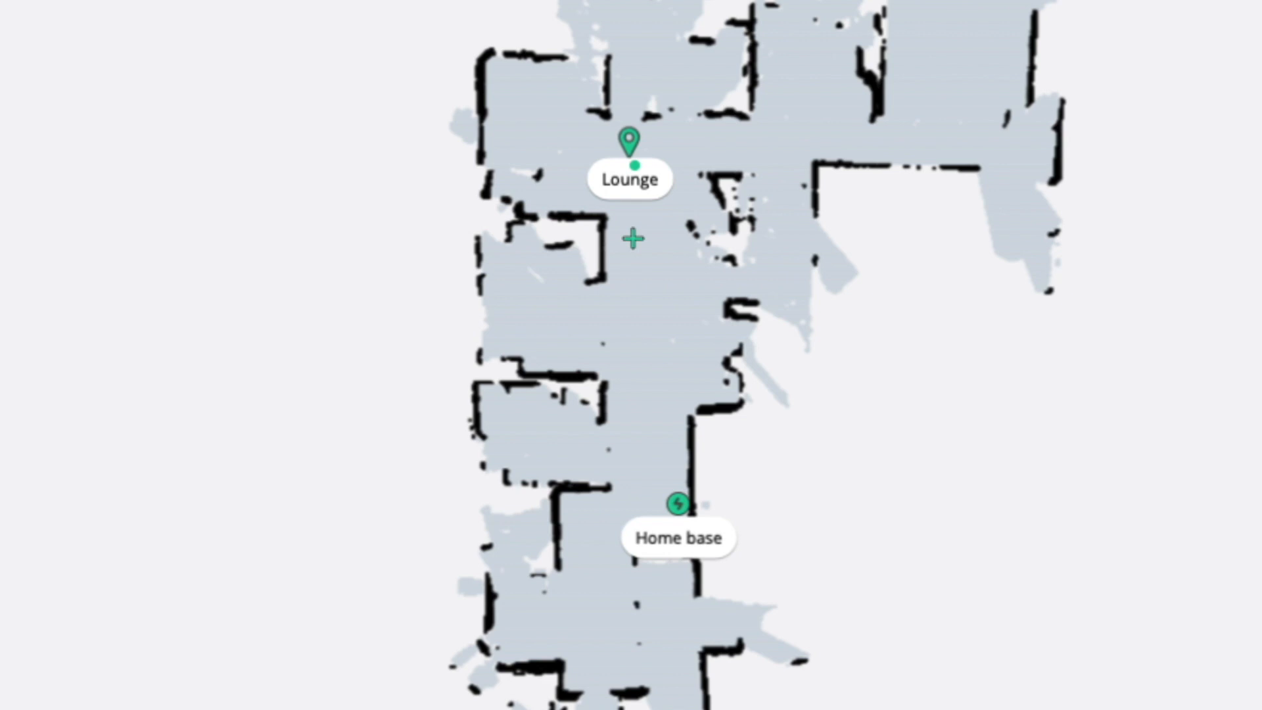
{"action": "left_click", "coordinate": [634, 295]}
{"action": "left_click", "coordinate": [642, 353]}
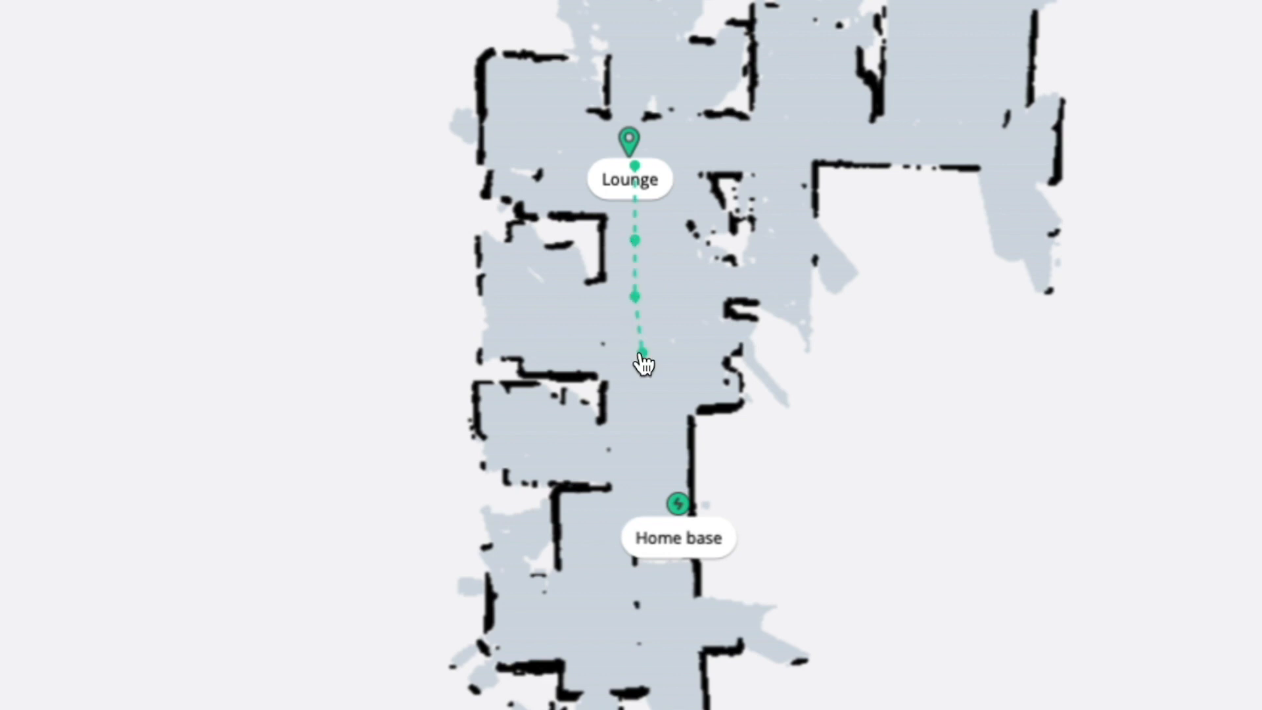
{"action": "left_click", "coordinate": [660, 453]}
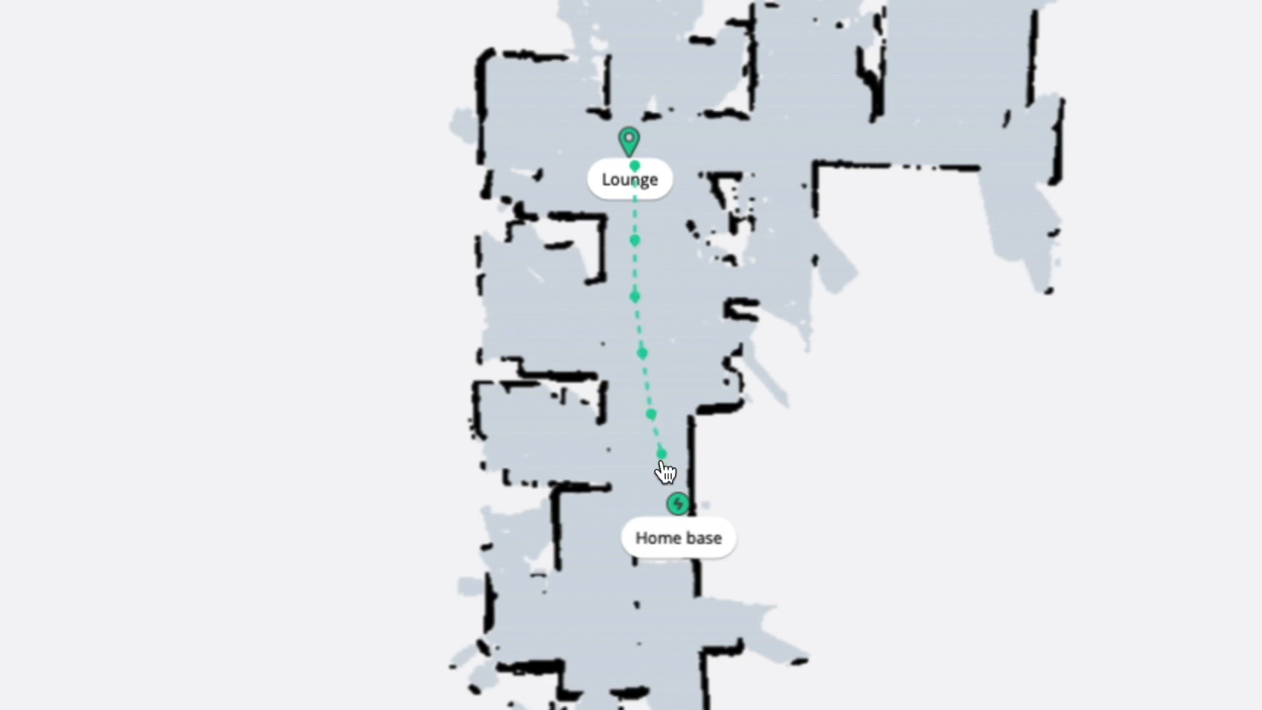
{"action": "left_click", "coordinate": [678, 503]}
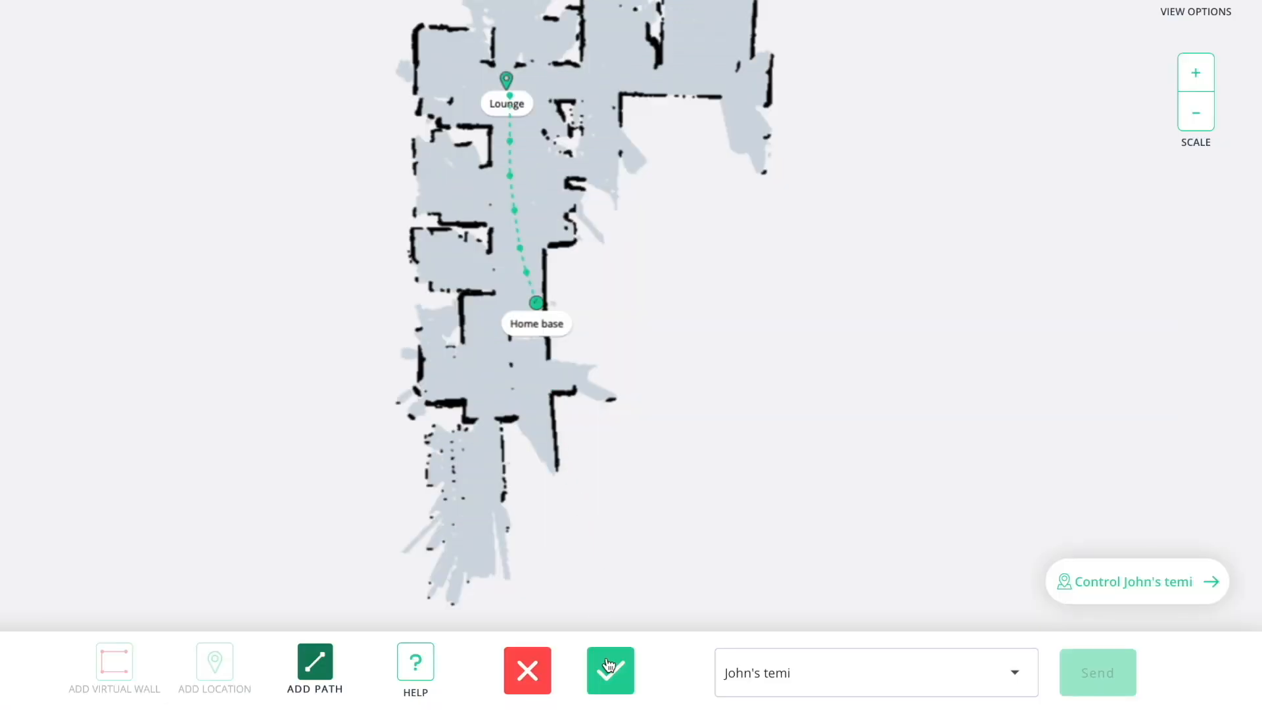
{"action": "left_click", "coordinate": [608, 666]}
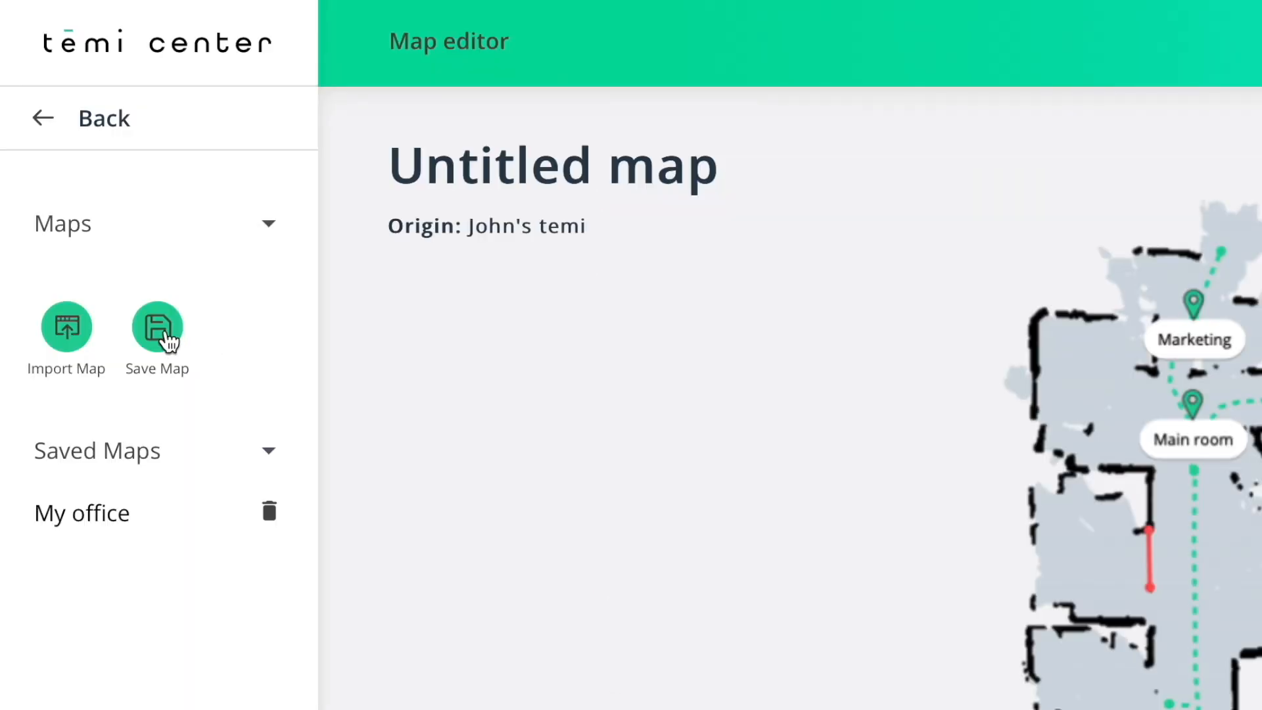
Save the edited map under the name "My new map".
{"action": "left_click", "coordinate": [163, 338]}
{"action": "left_click_drag", "start_coordinate": [575, 338], "coordinate": [416, 321]}
{"action": "type", "text": "My new map"}
{"action": "left_click", "coordinate": [828, 464]}
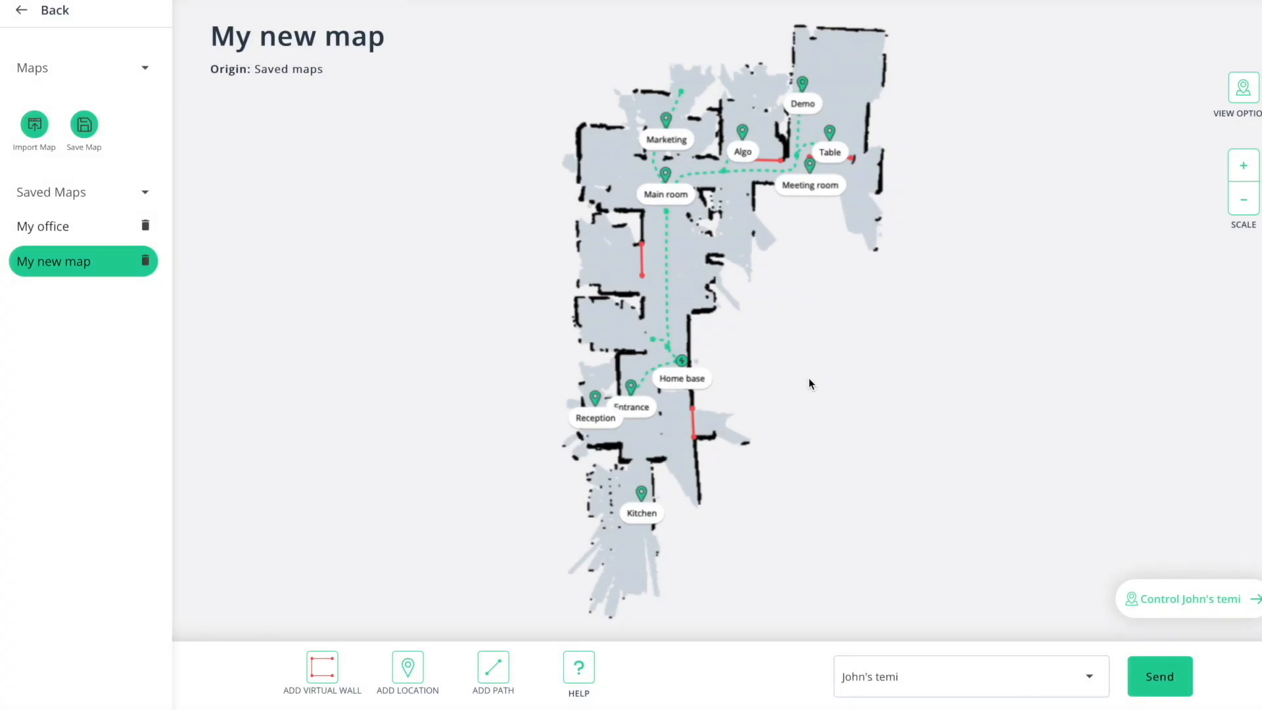
Send My new map to the owner's temi.
{"action": "left_click", "coordinate": [1091, 678]}
{"action": "left_click", "coordinate": [962, 483]}
{"action": "left_click", "coordinate": [1161, 677]}
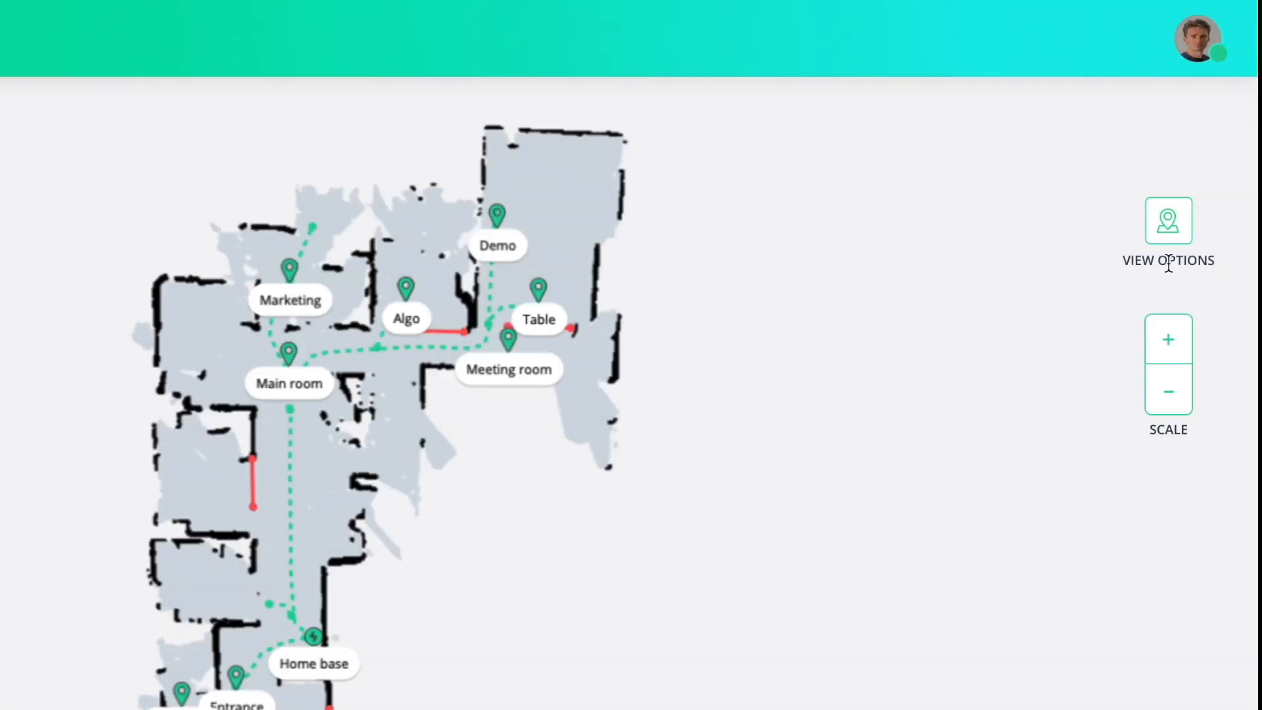
Hide the virtual walls, paths and locations on the map.
{"action": "left_click", "coordinate": [1177, 227]}
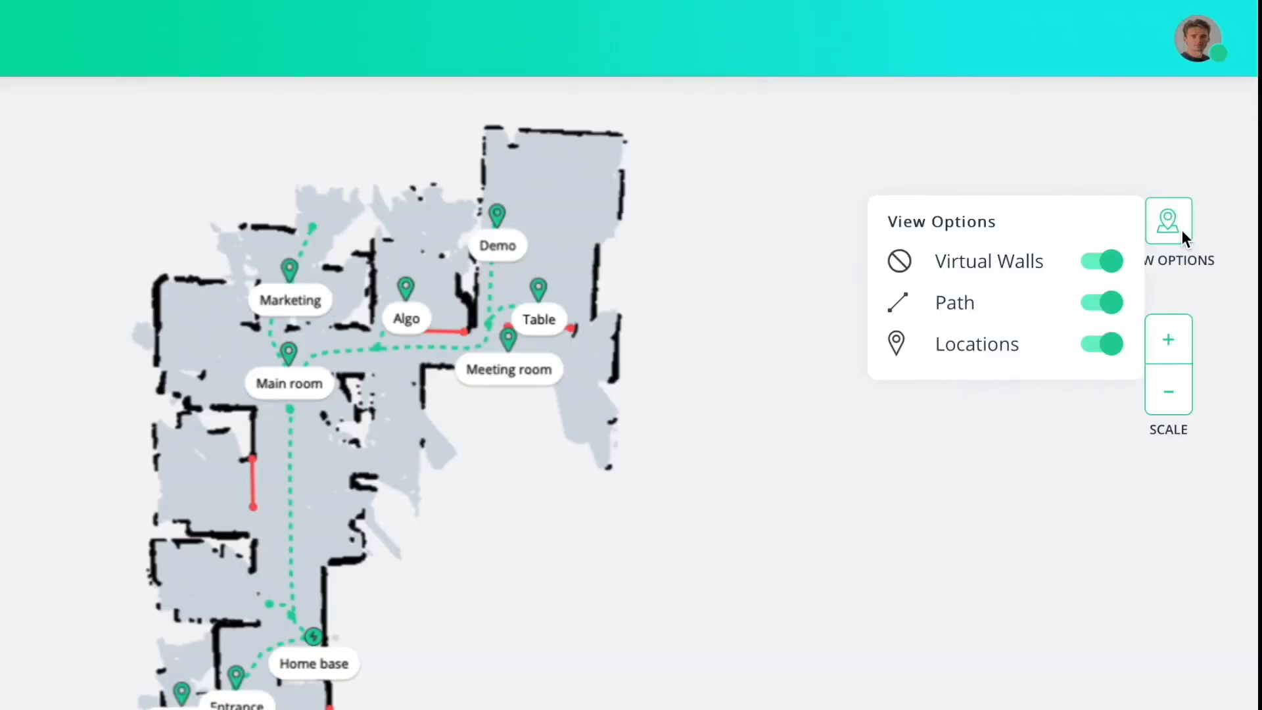
{"action": "left_click", "coordinate": [1182, 230]}
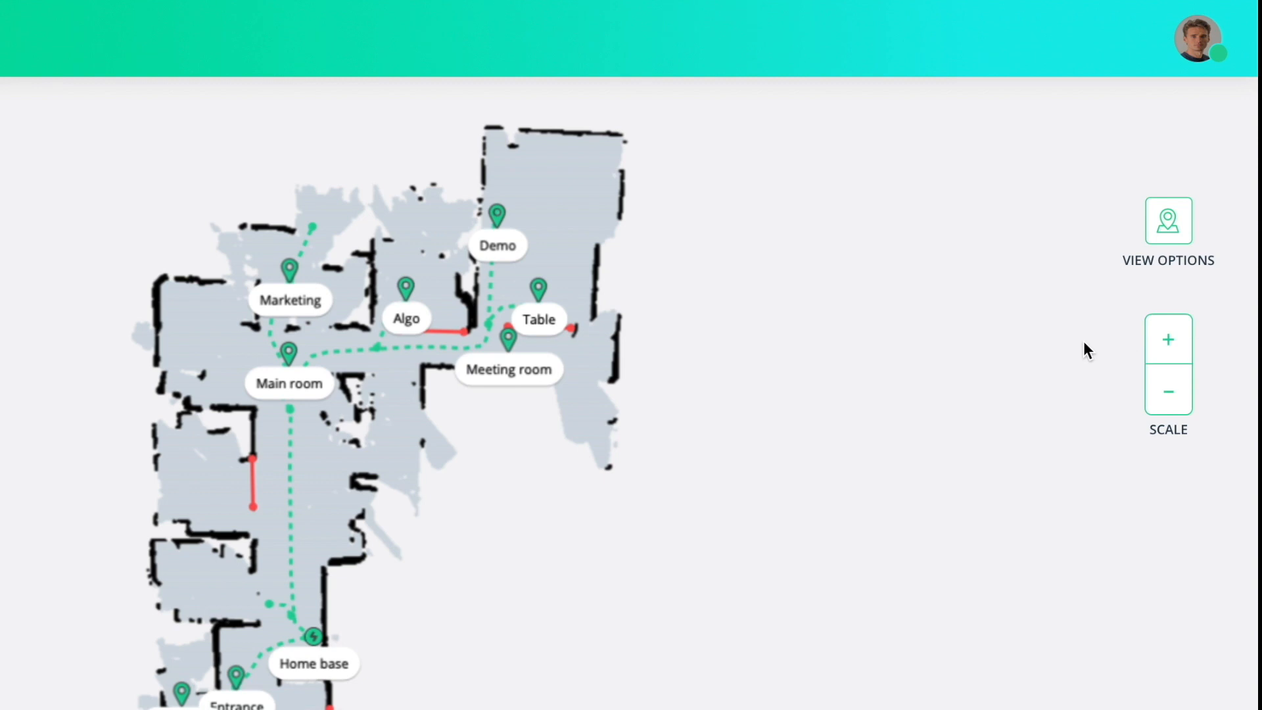
{"action": "left_click", "coordinate": [1173, 234]}
{"action": "left_click", "coordinate": [1104, 263]}
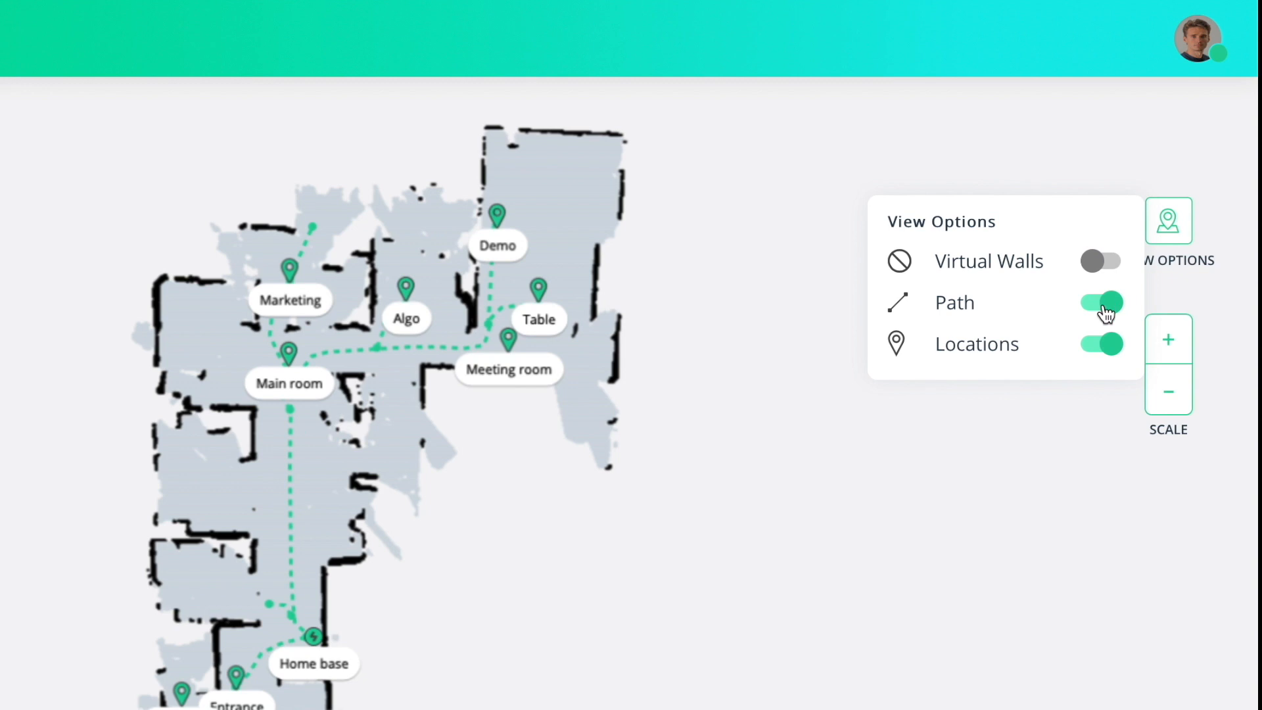
{"action": "left_click", "coordinate": [1104, 304]}
{"action": "left_click", "coordinate": [1104, 345]}
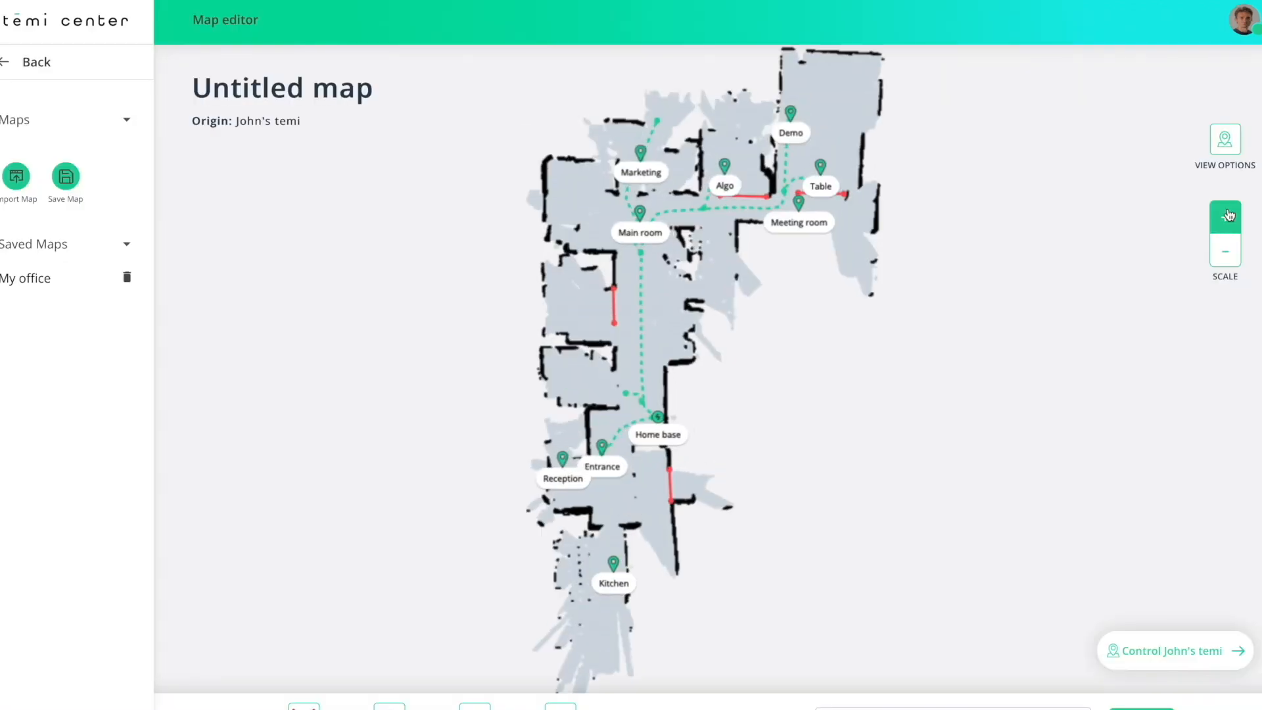
{"action": "left_click", "coordinate": [1168, 340]}
{"action": "left_click", "coordinate": [1167, 340]}
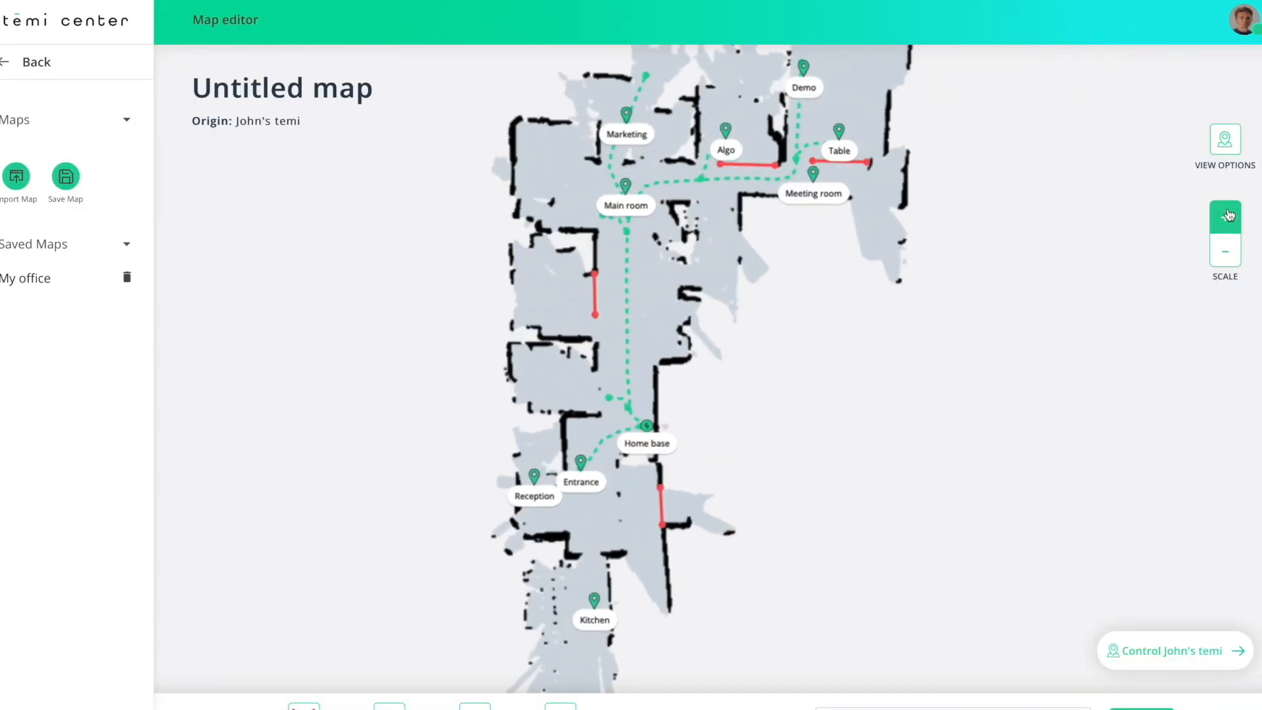
{"action": "scroll", "coordinate": [720, 306], "scroll_direction": "down", "scroll_amount": 3}
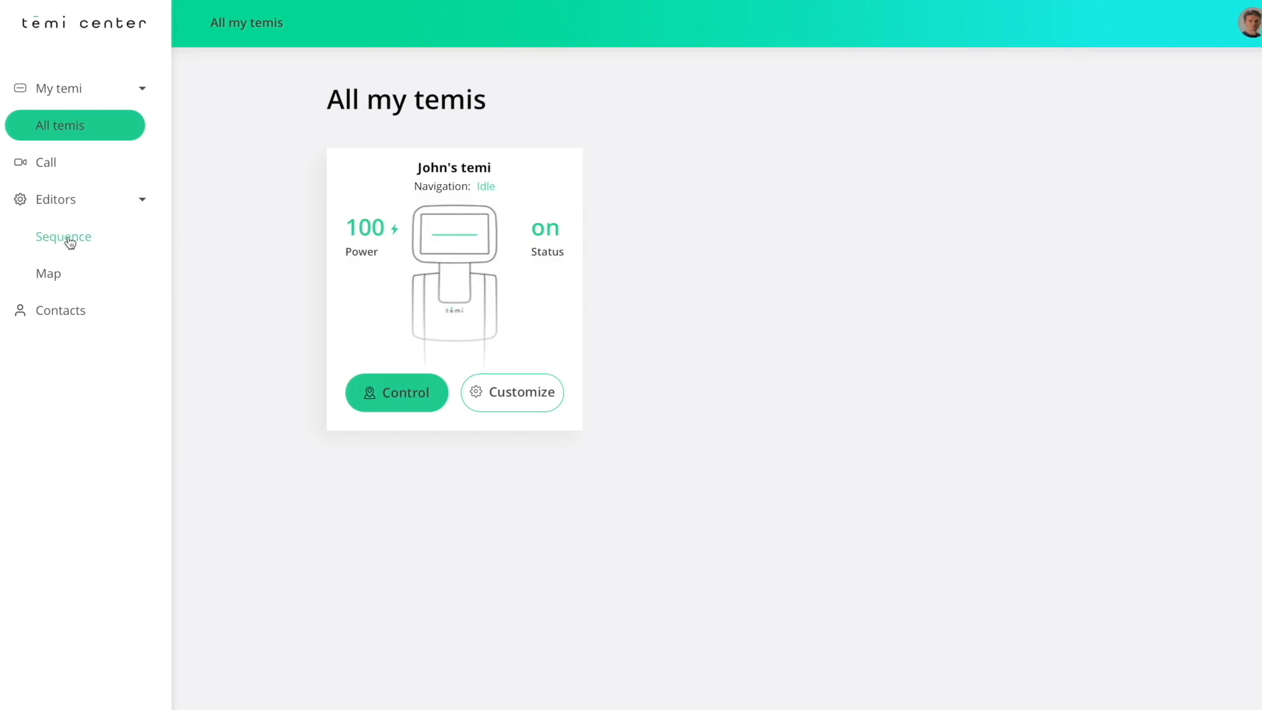
Create a new sequence in the Sequence editor and name it Welcome.
{"action": "left_click", "coordinate": [68, 239]}
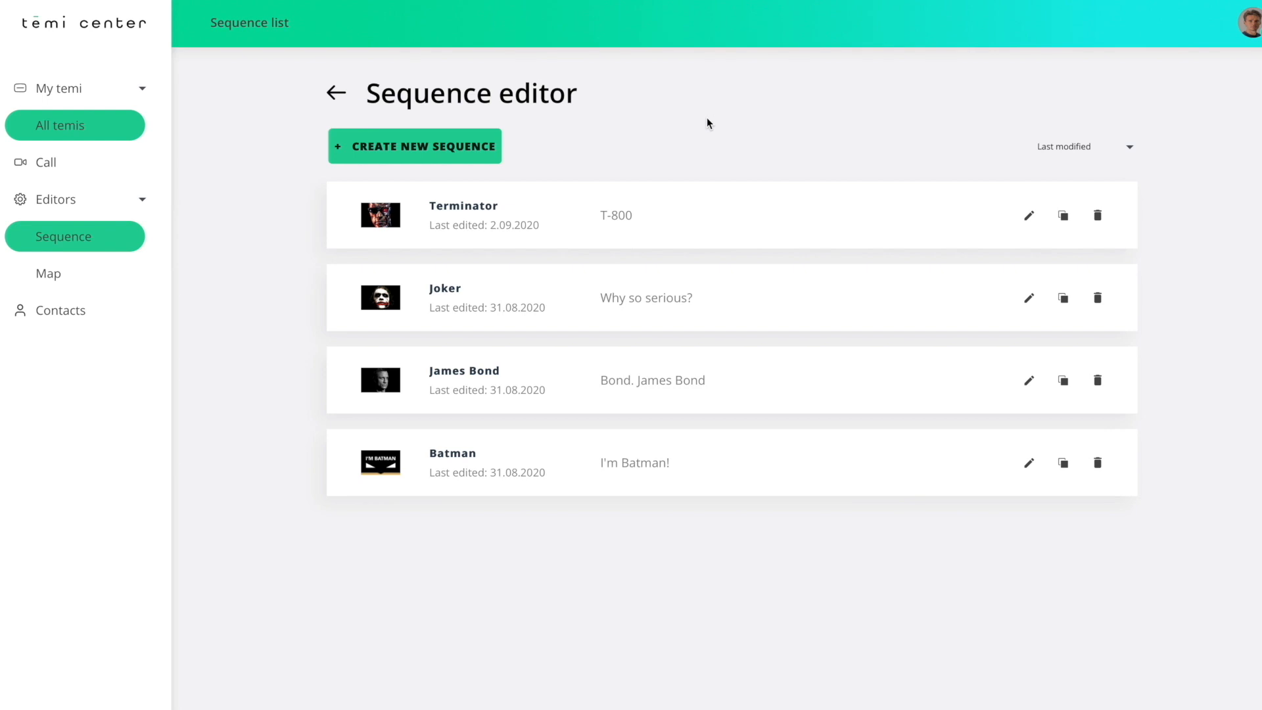
{"action": "left_click", "coordinate": [495, 152]}
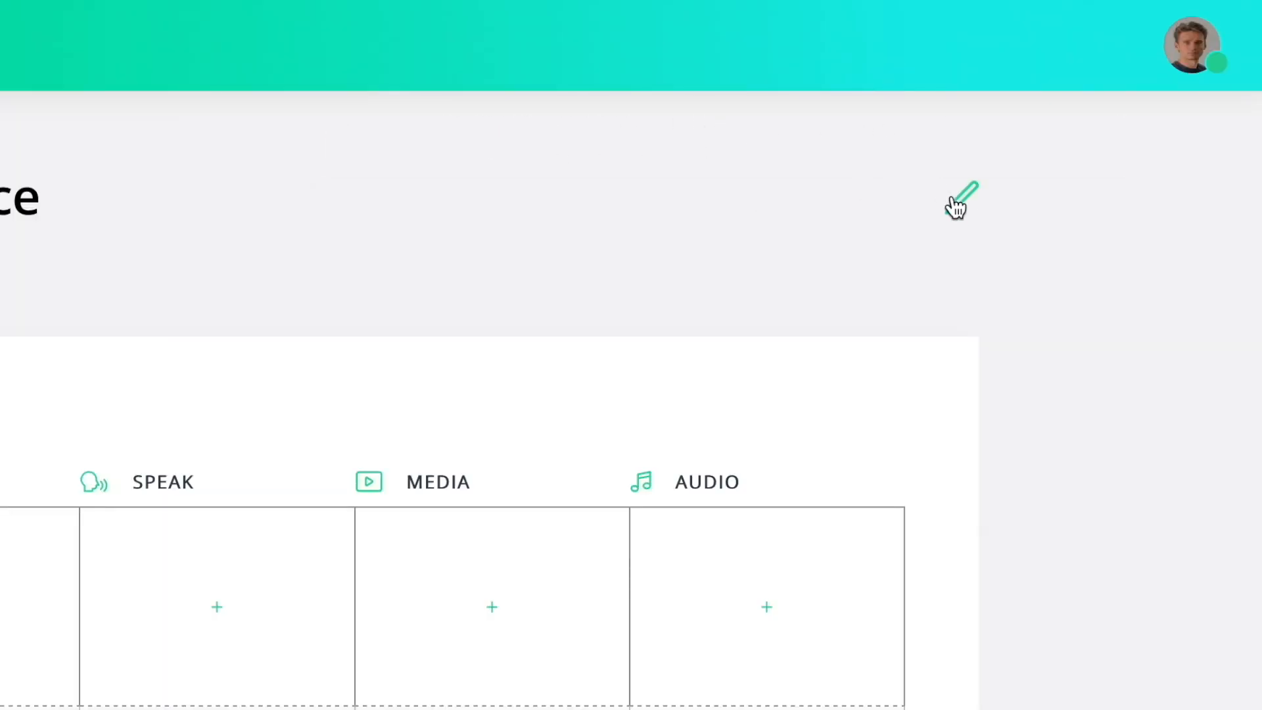
{"action": "left_click", "coordinate": [1126, 108]}
{"action": "type", "text": "Welcome"}
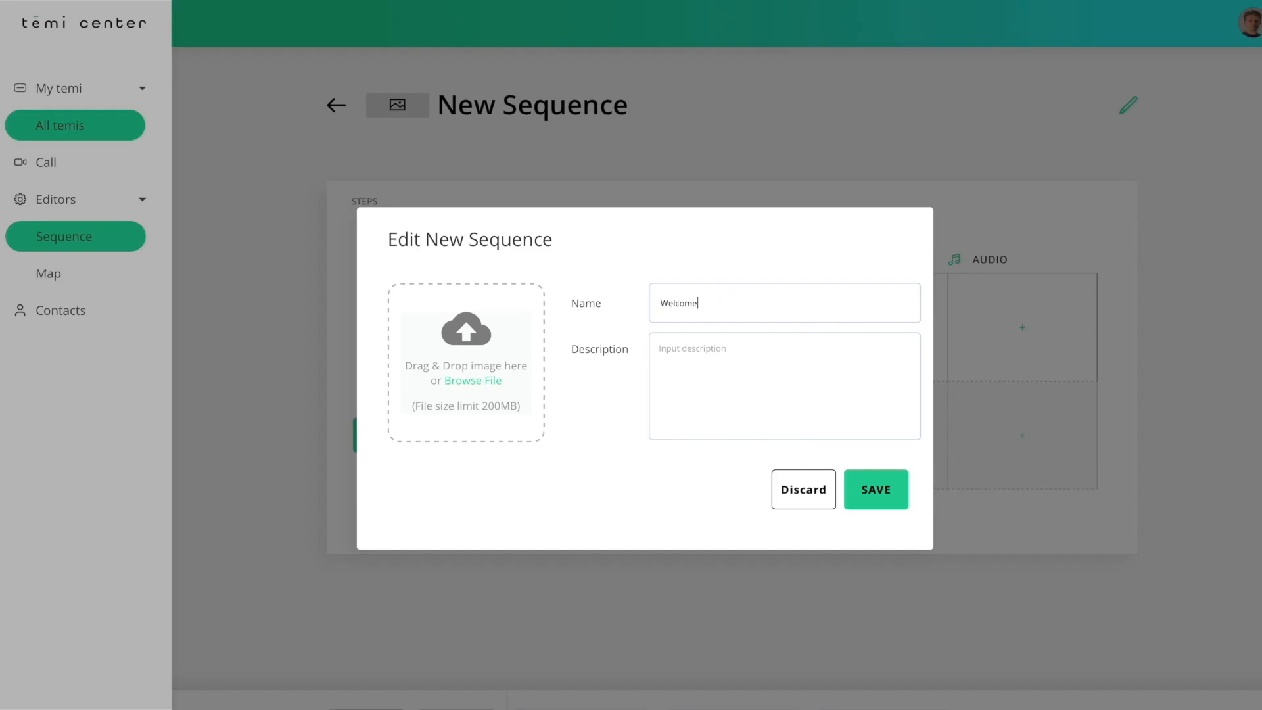
Add the description "Welcome sequence" and upload the WELCOME image as the sequence's picture, saving the details.
{"action": "left_click", "coordinate": [840, 366]}
{"action": "type", "text": "Welcome Sequence"}
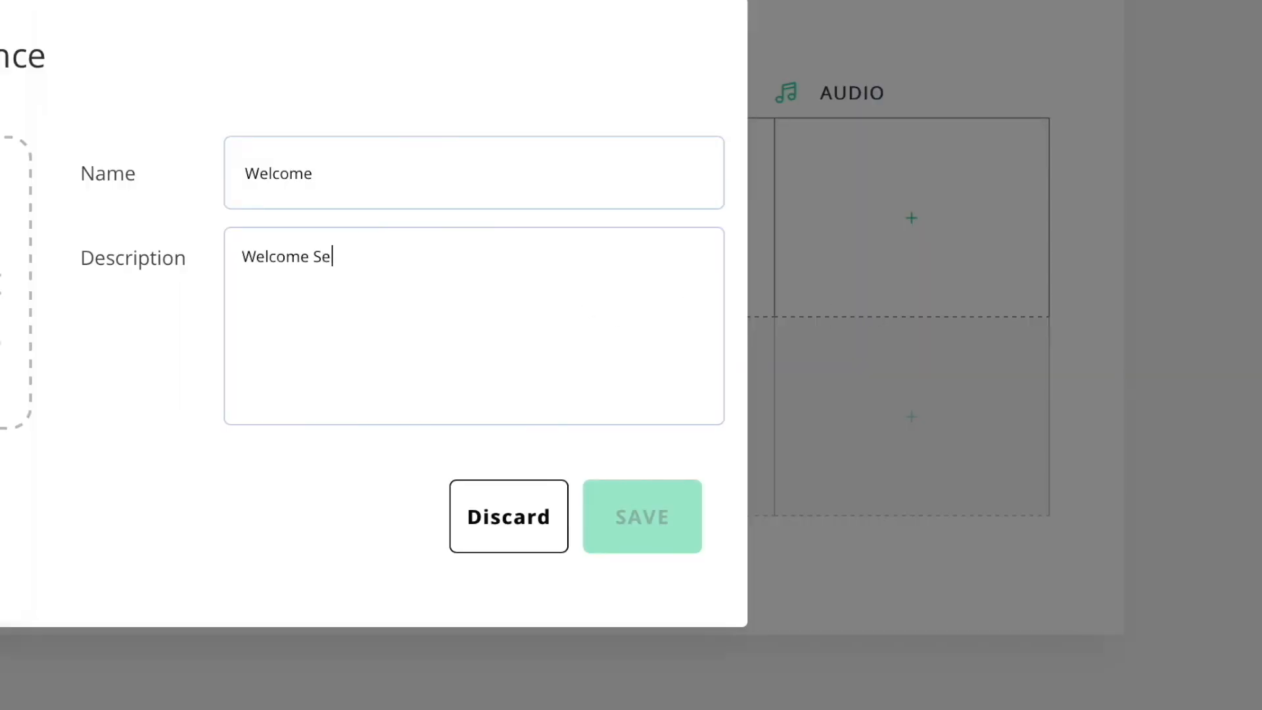
{"action": "left_click", "coordinate": [480, 376]}
{"action": "left_click", "coordinate": [412, 71]}
{"action": "left_click", "coordinate": [1001, 375]}
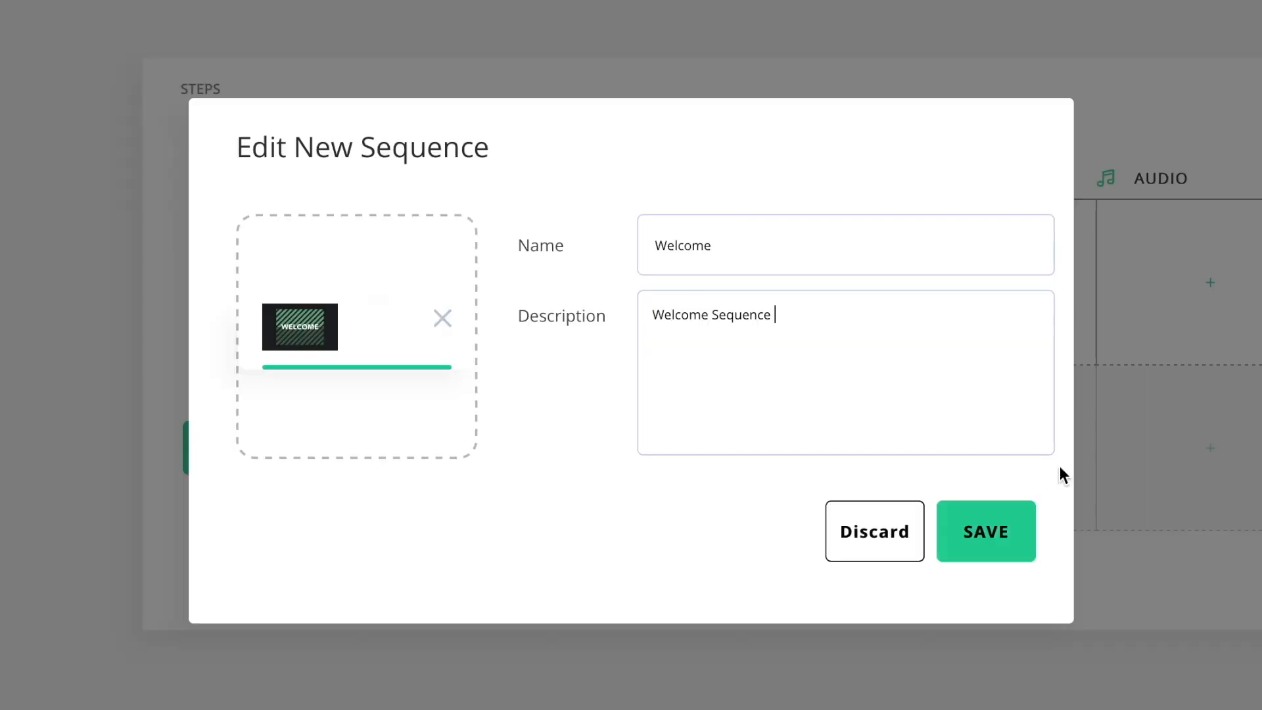
{"action": "left_click", "coordinate": [993, 531]}
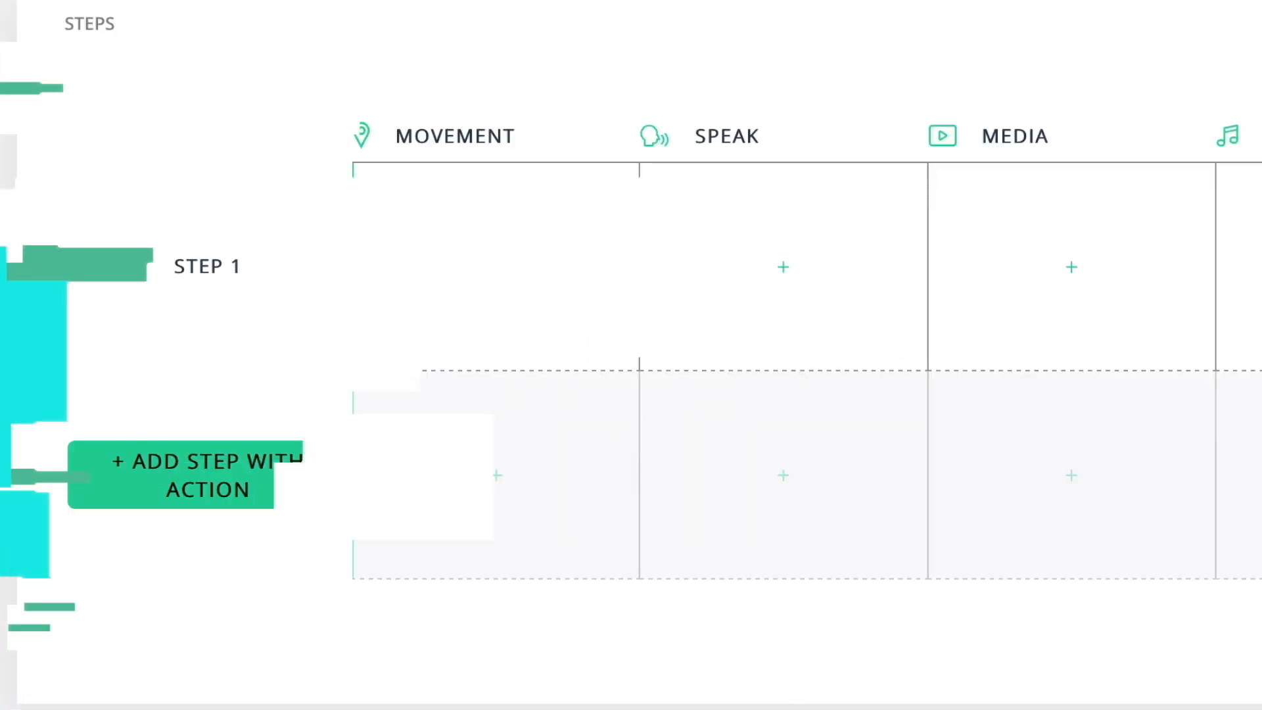
Try a movement action for step 1 that sends the owner's temi to the entrance.
{"action": "left_click", "coordinate": [500, 276]}
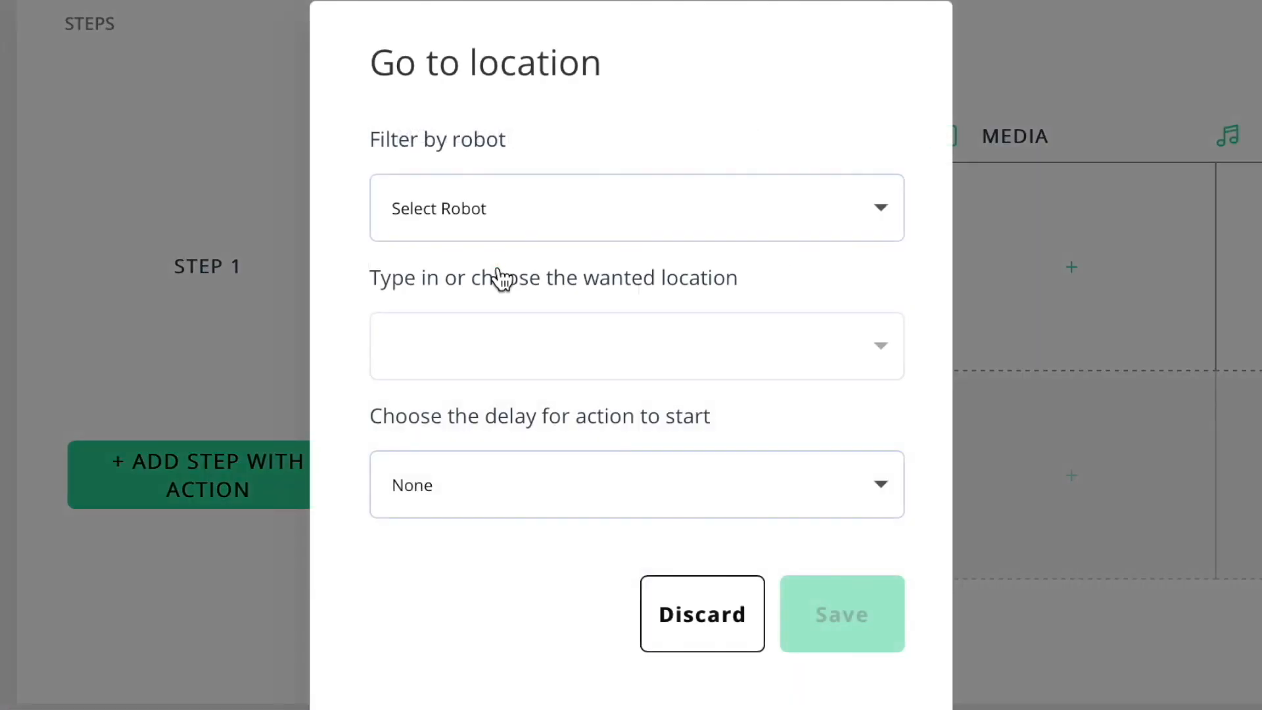
{"action": "left_click", "coordinate": [582, 217]}
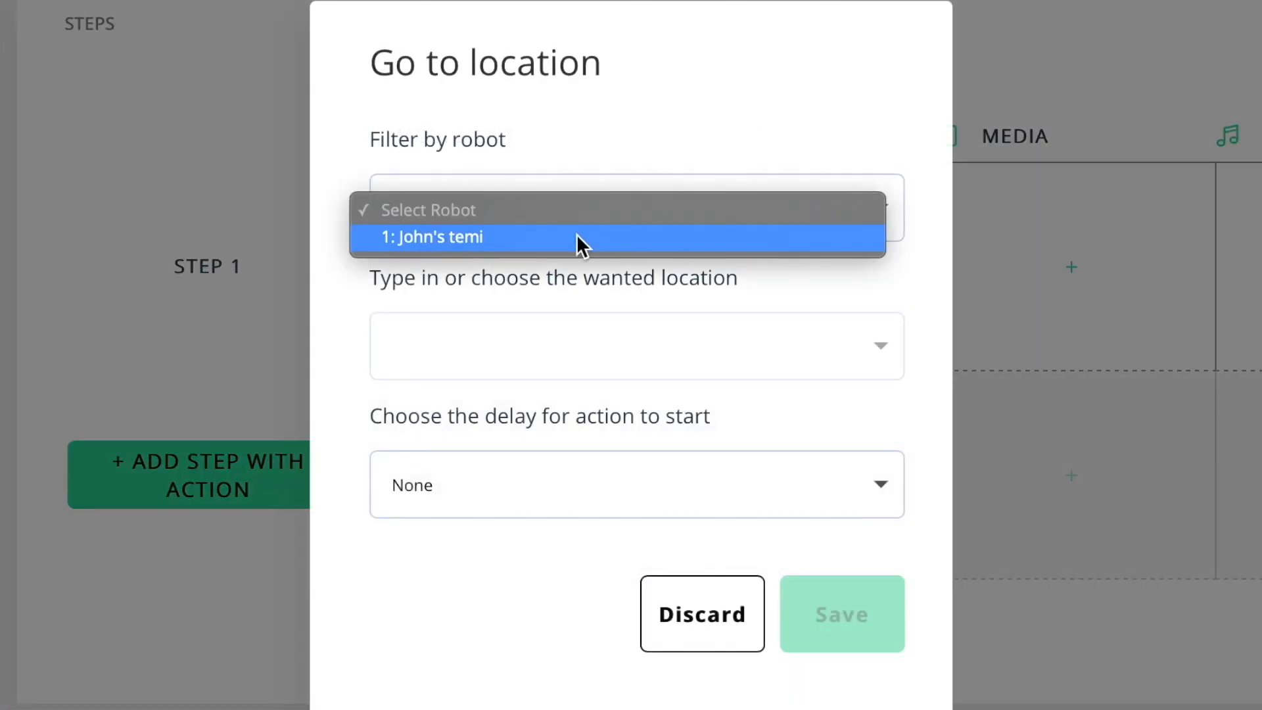
{"action": "left_click", "coordinate": [577, 241]}
{"action": "left_click", "coordinate": [567, 340]}
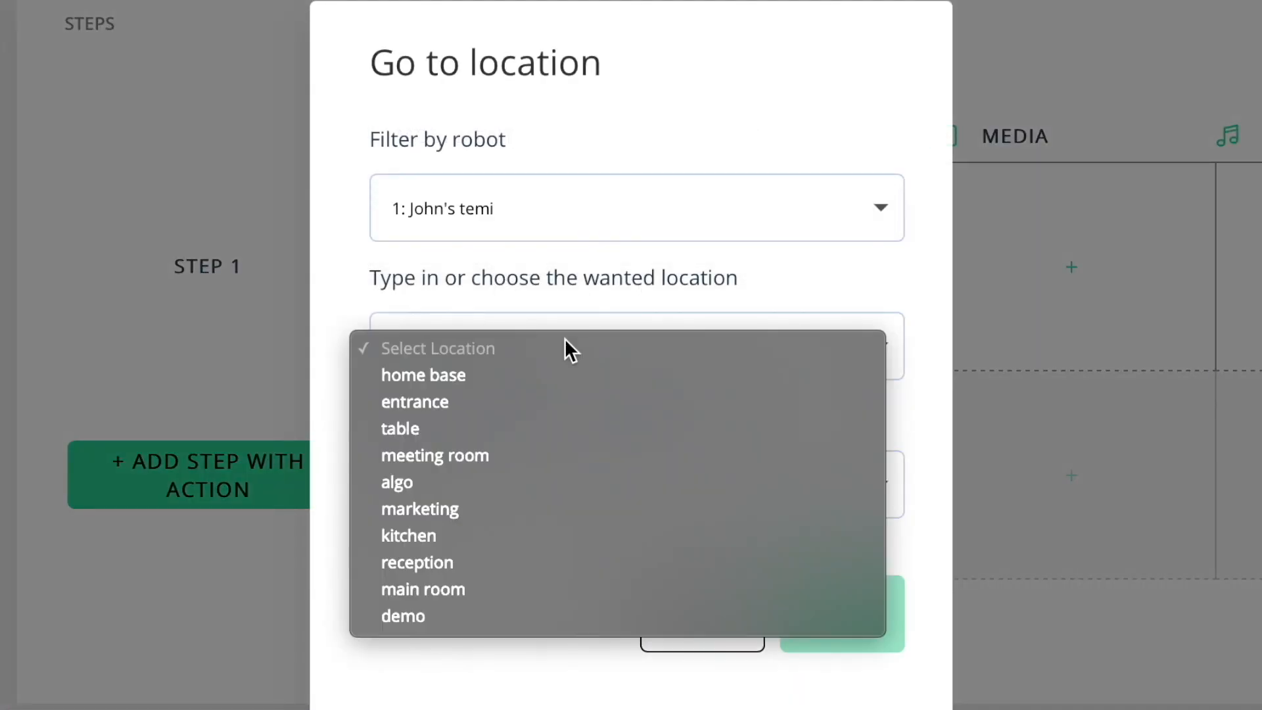
{"action": "left_click", "coordinate": [554, 400]}
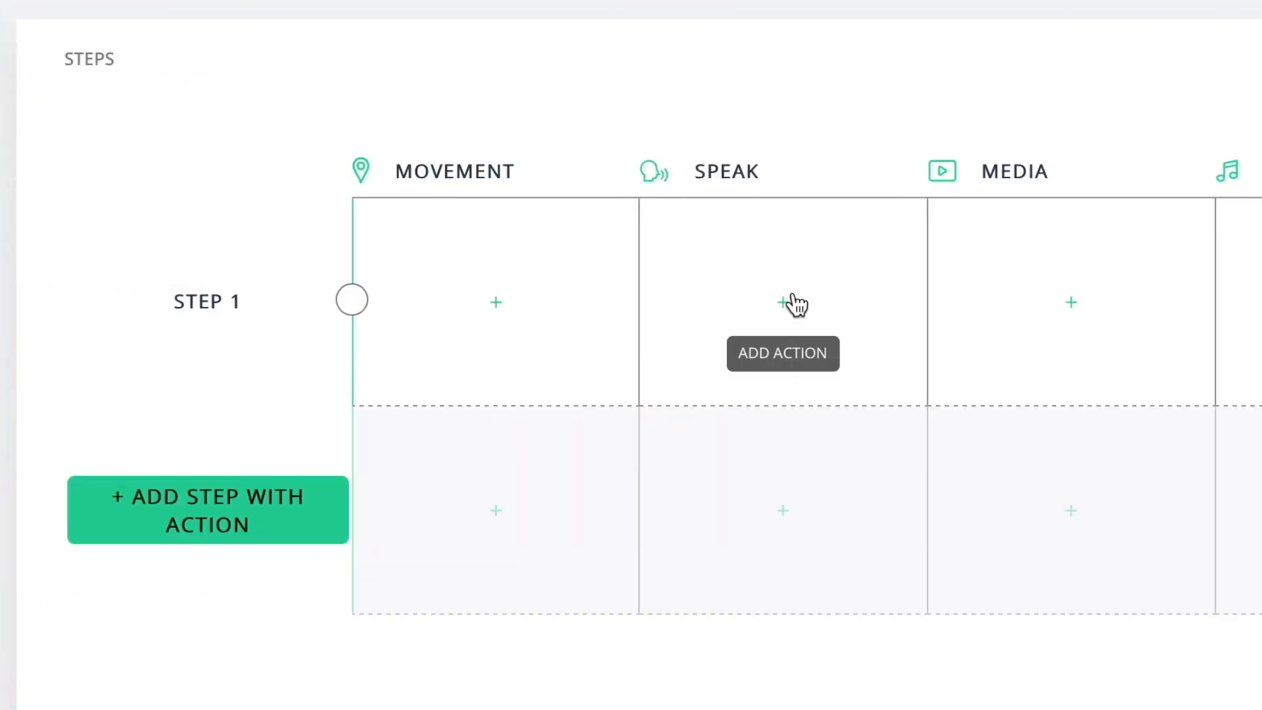
Try a speak action for step 1 with the text "Hi and welcome to my office" shown on the temi screen.
{"action": "left_click", "coordinate": [791, 302]}
{"action": "type", "text": "Hi and "}
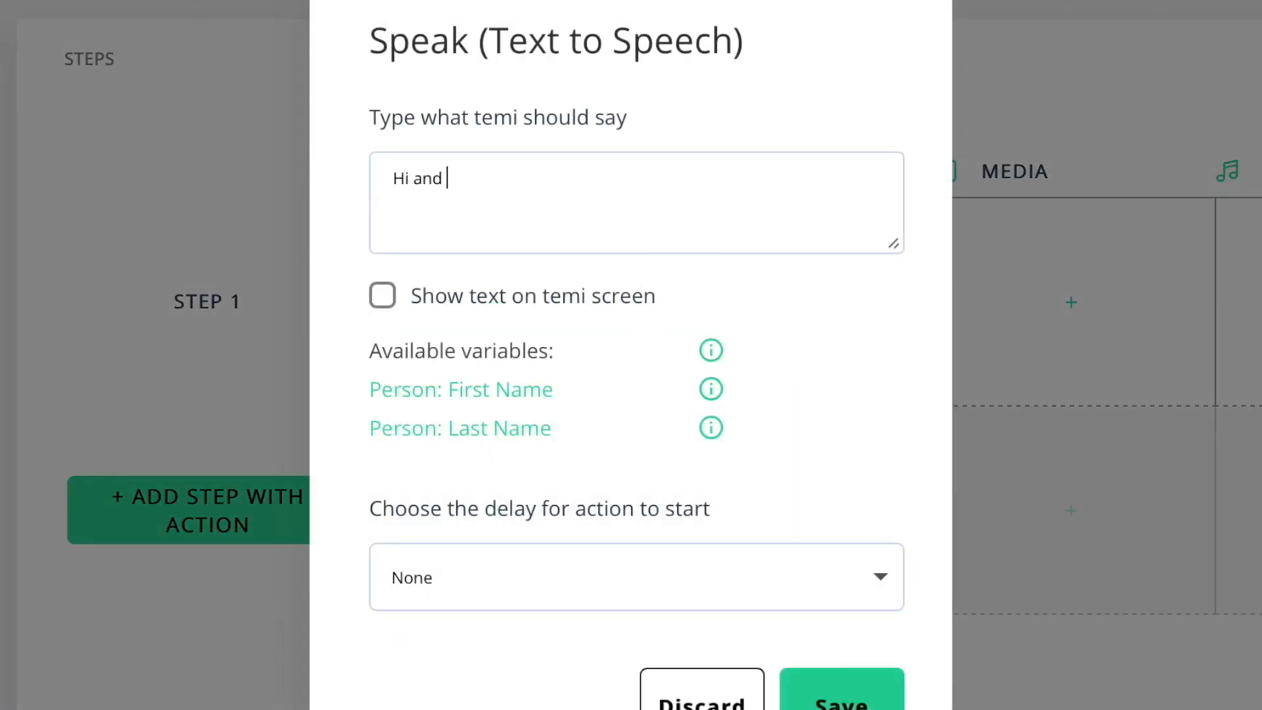
{"action": "type", "text": "welcome to my office"}
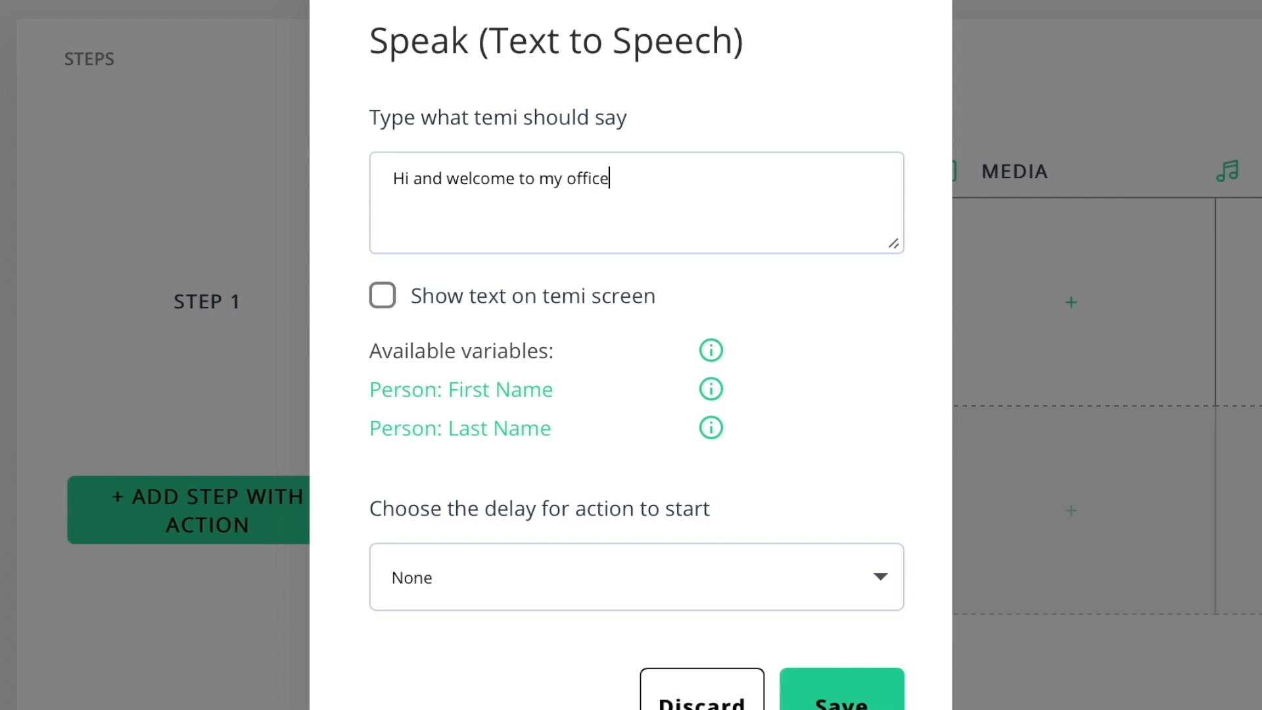
{"action": "left_click", "coordinate": [383, 301]}
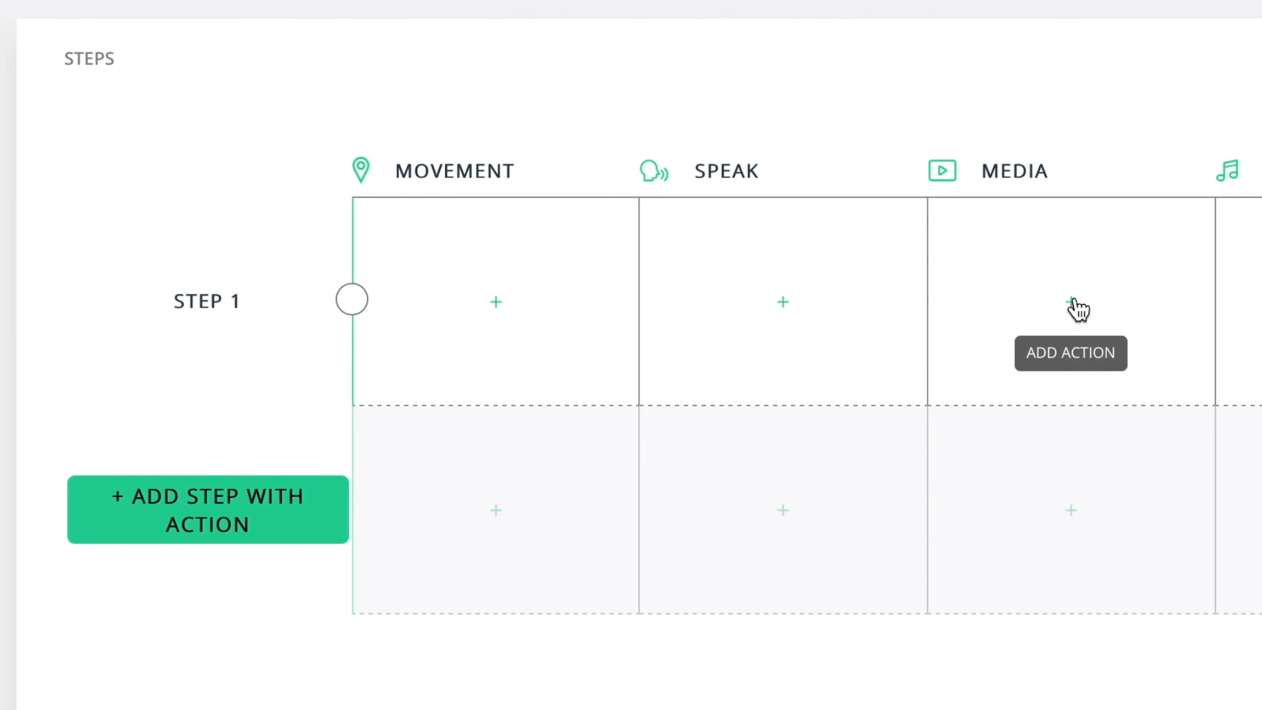
Open the media action of step 1, and try a 5s start delay for its audio action.
{"action": "left_click", "coordinate": [1072, 302]}
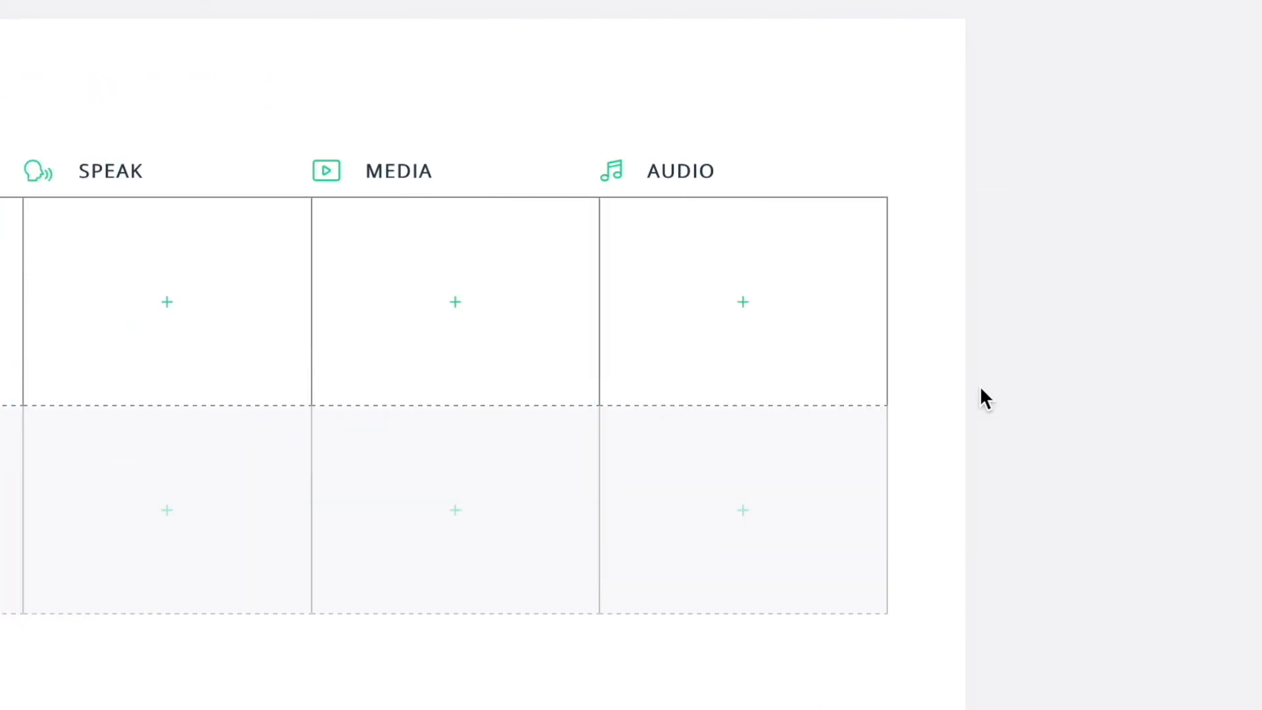
{"action": "left_click", "coordinate": [743, 303]}
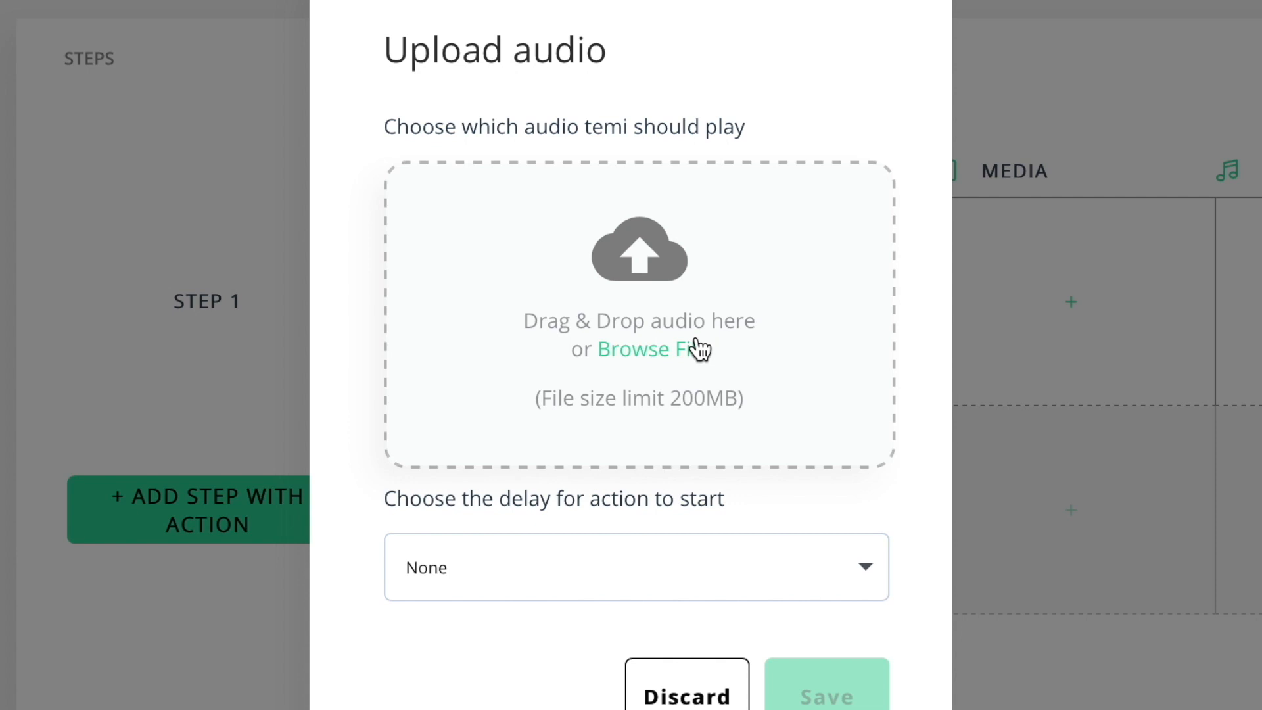
{"action": "left_click", "coordinate": [862, 568]}
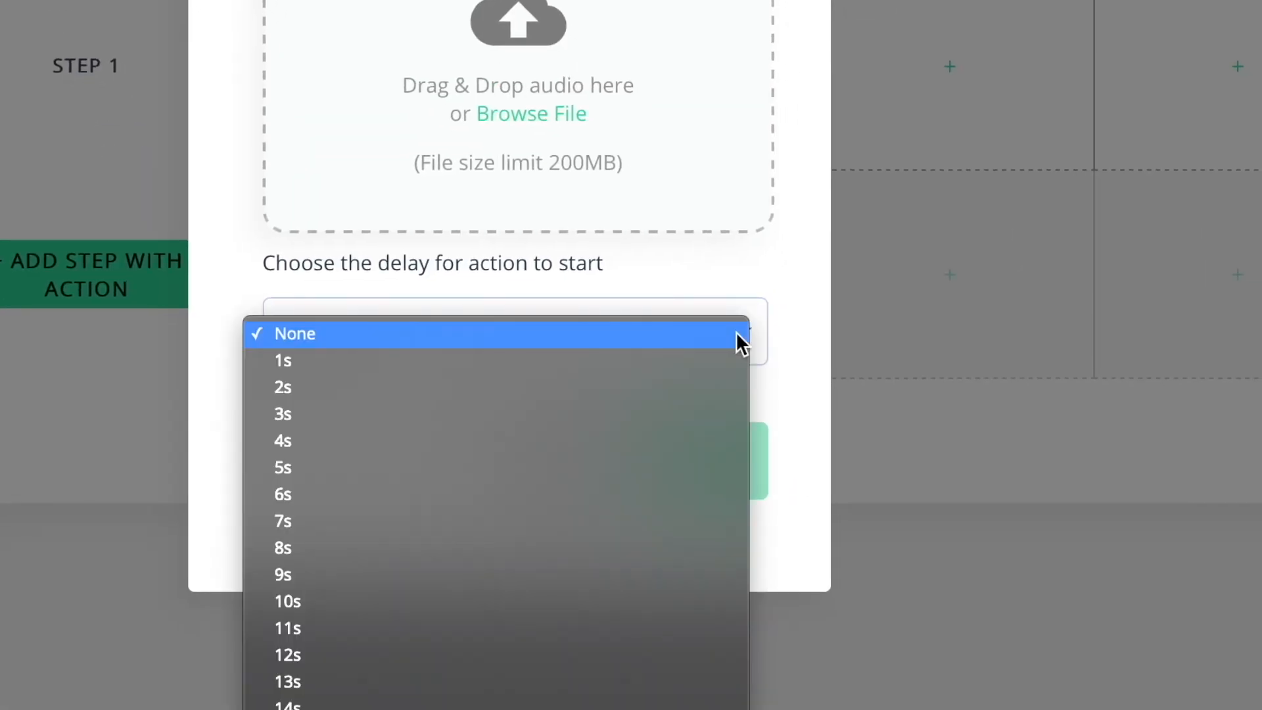
{"action": "left_click", "coordinate": [677, 463]}
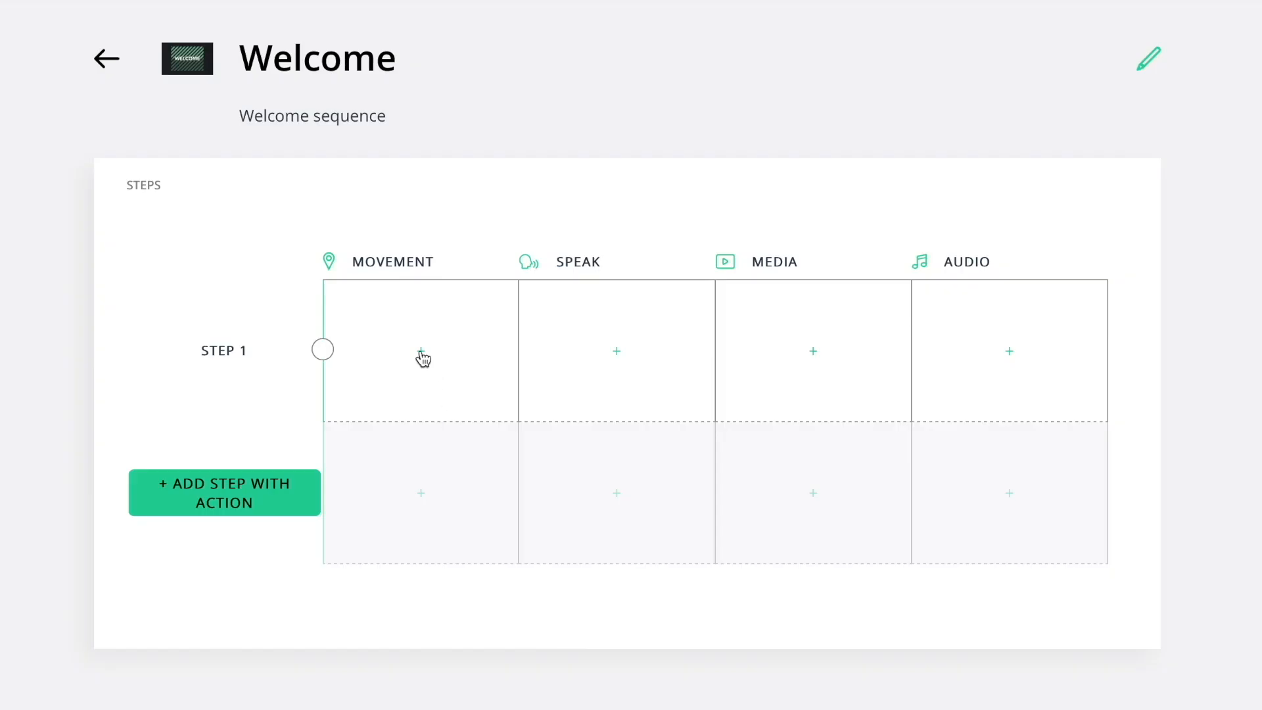
Add a Go to location action to step 1 that sends the owner's temi to the entrance with no delay.
{"action": "left_click", "coordinate": [420, 351]}
{"action": "left_click", "coordinate": [431, 317]}
{"action": "left_click", "coordinate": [432, 315]}
{"action": "left_click", "coordinate": [432, 403]}
{"action": "left_click", "coordinate": [423, 439]}
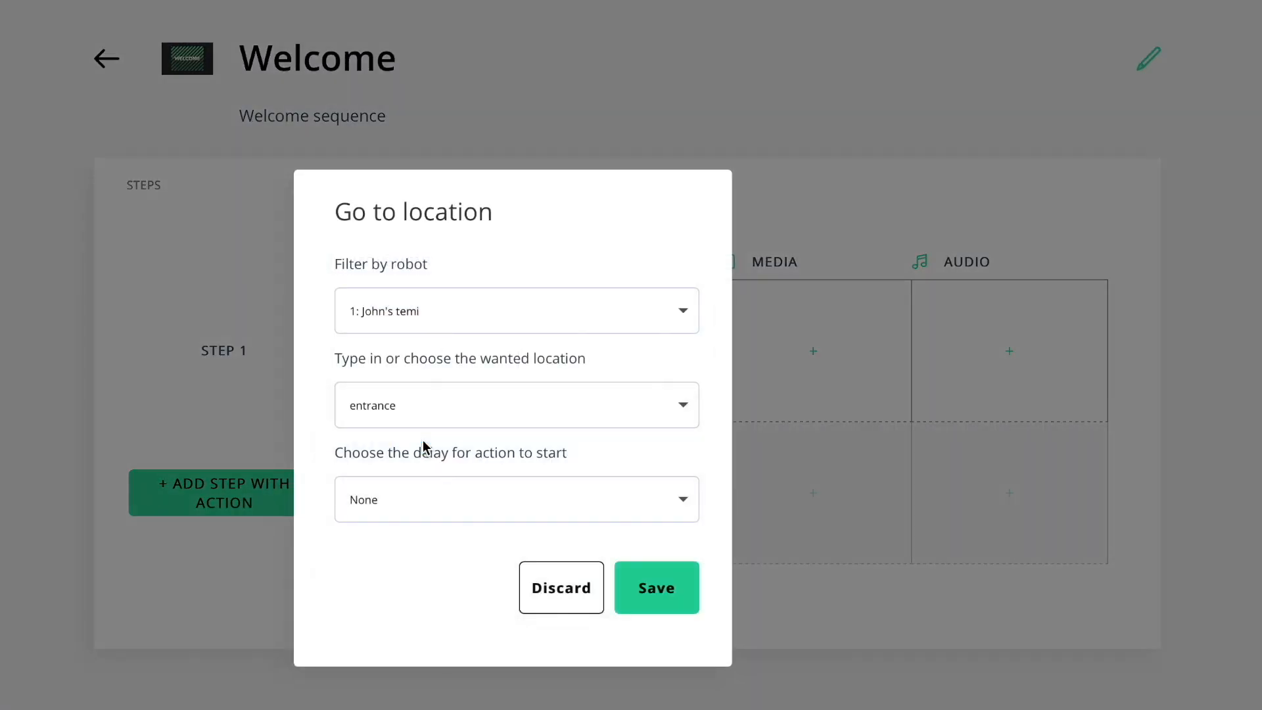
{"action": "left_click", "coordinate": [667, 592]}
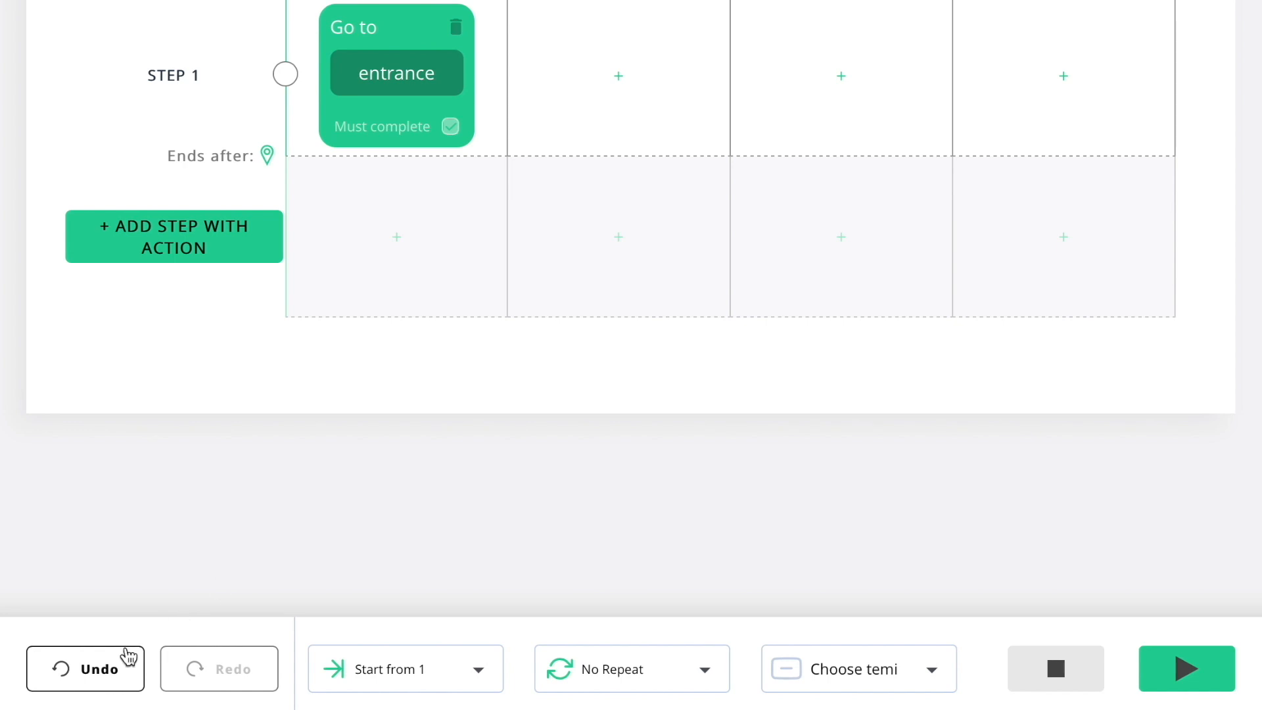
Undo and redo the last sequence change, and run the sequence on the owner's temi.
{"action": "left_click", "coordinate": [129, 656]}
{"action": "left_click", "coordinate": [194, 667]}
{"action": "left_click", "coordinate": [929, 675]}
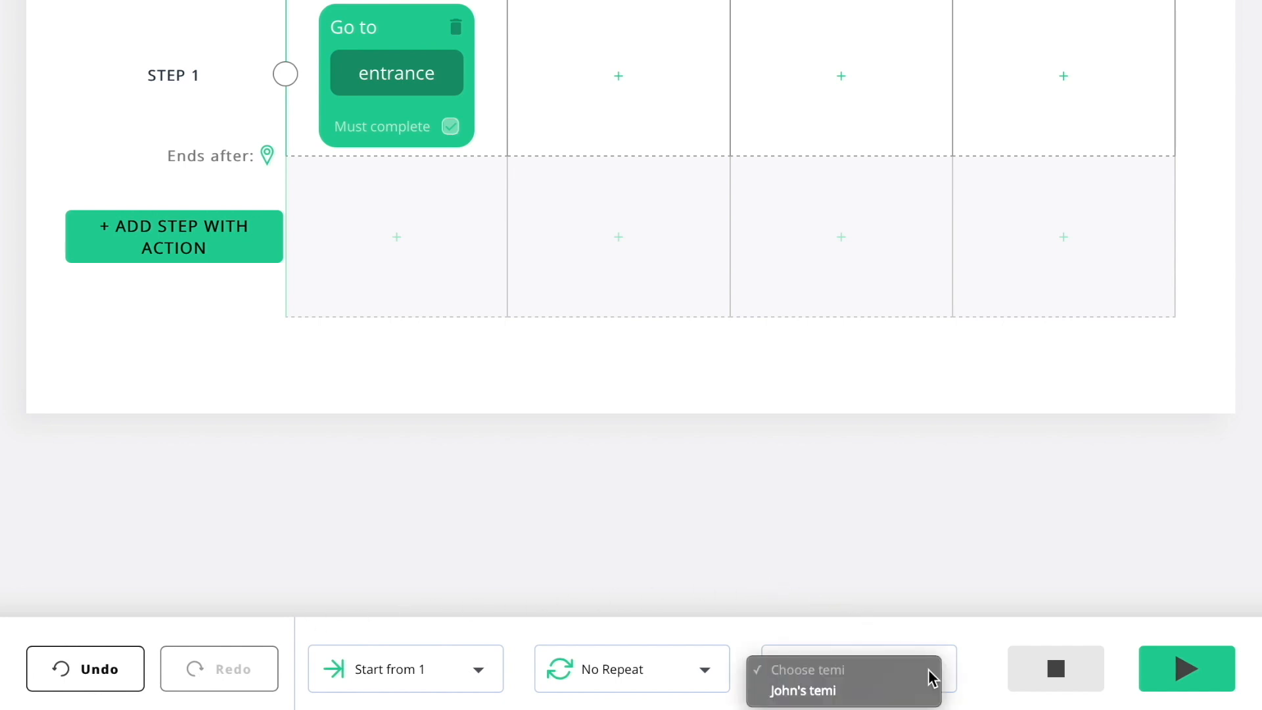
{"action": "left_click", "coordinate": [892, 699]}
{"action": "left_click", "coordinate": [1186, 671]}
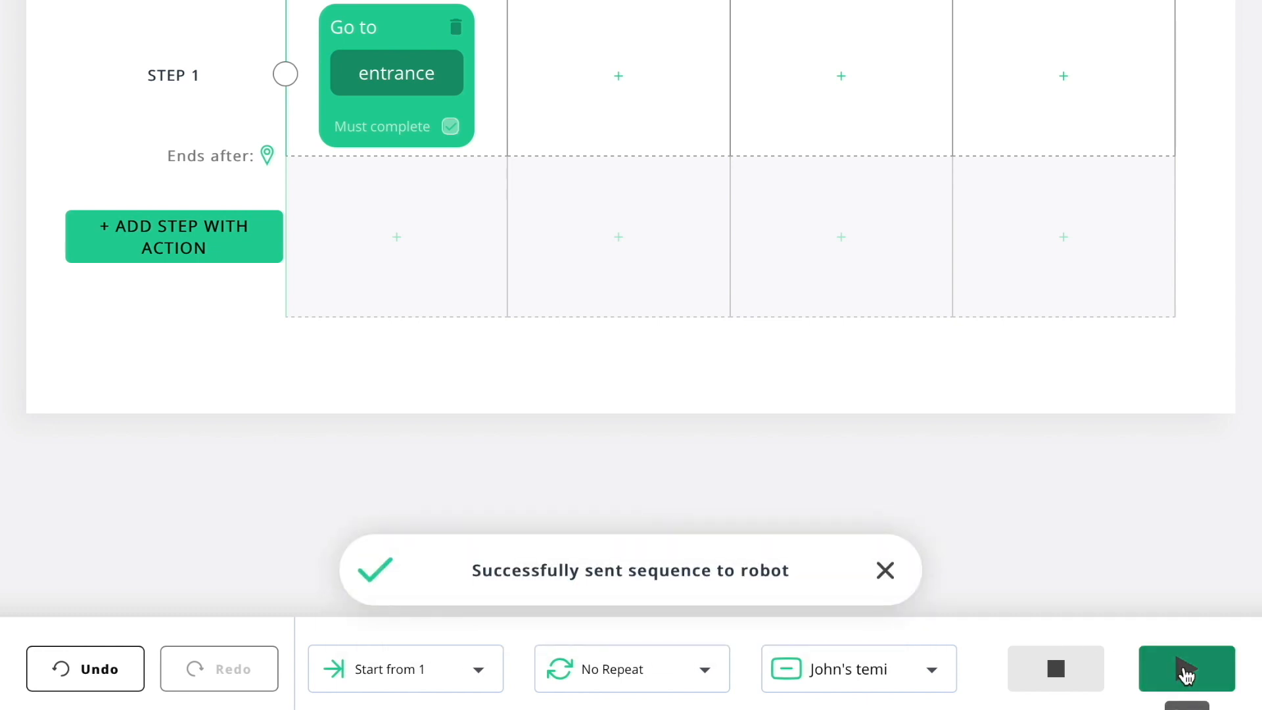
Review the starting-step and repeat options for running the sequence.
{"action": "left_click", "coordinate": [478, 677]}
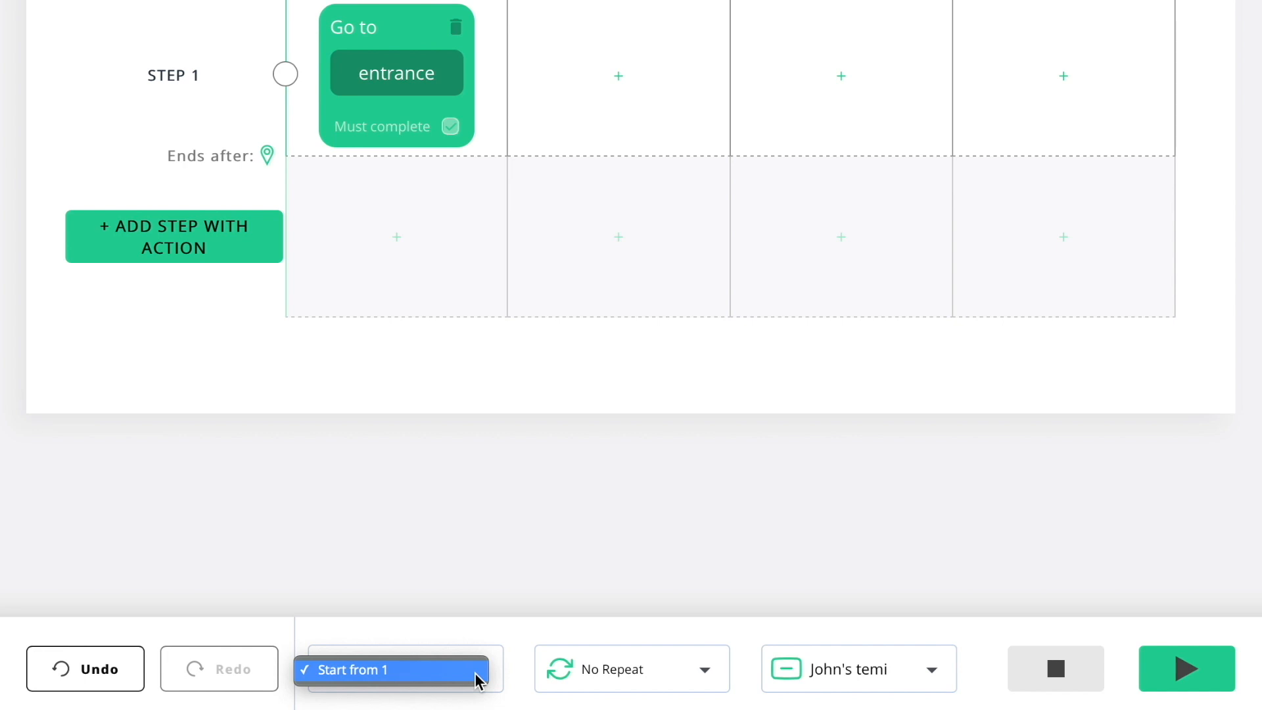
{"action": "left_click", "coordinate": [478, 677]}
{"action": "left_click", "coordinate": [708, 671]}
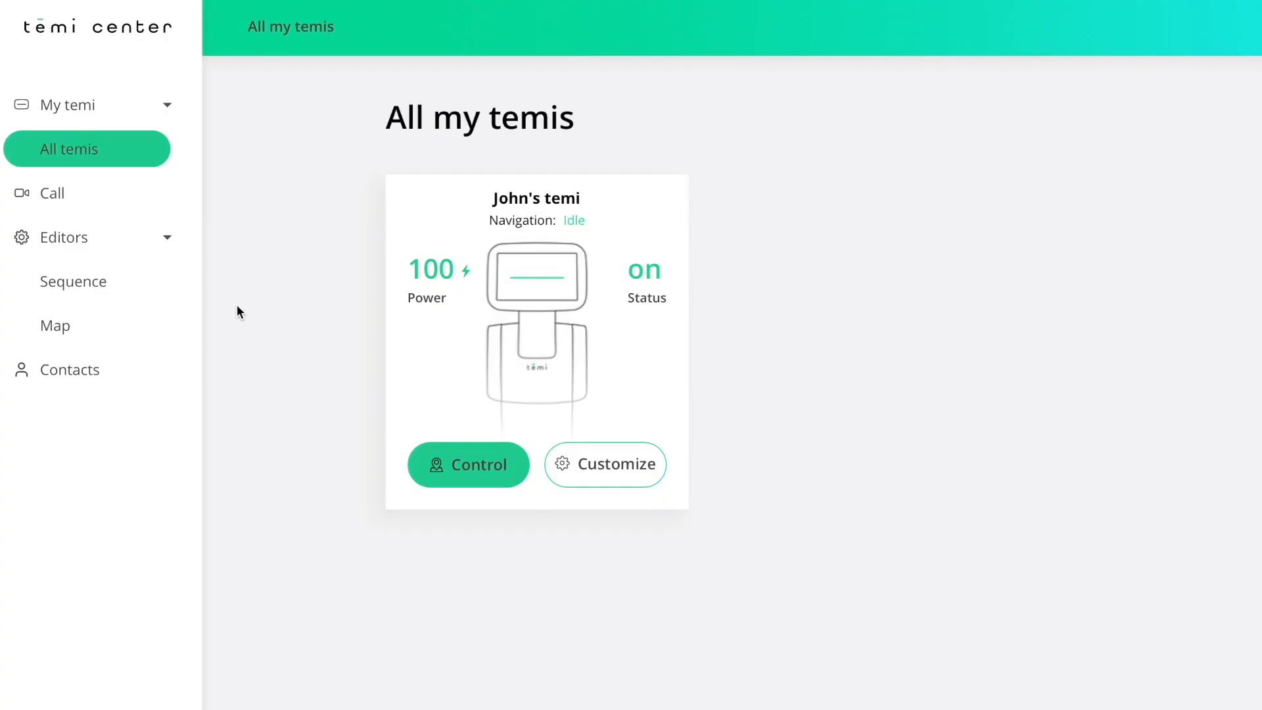
Open the contacts and copy the first contact of the mobile app group into them.
{"action": "left_click", "coordinate": [161, 375]}
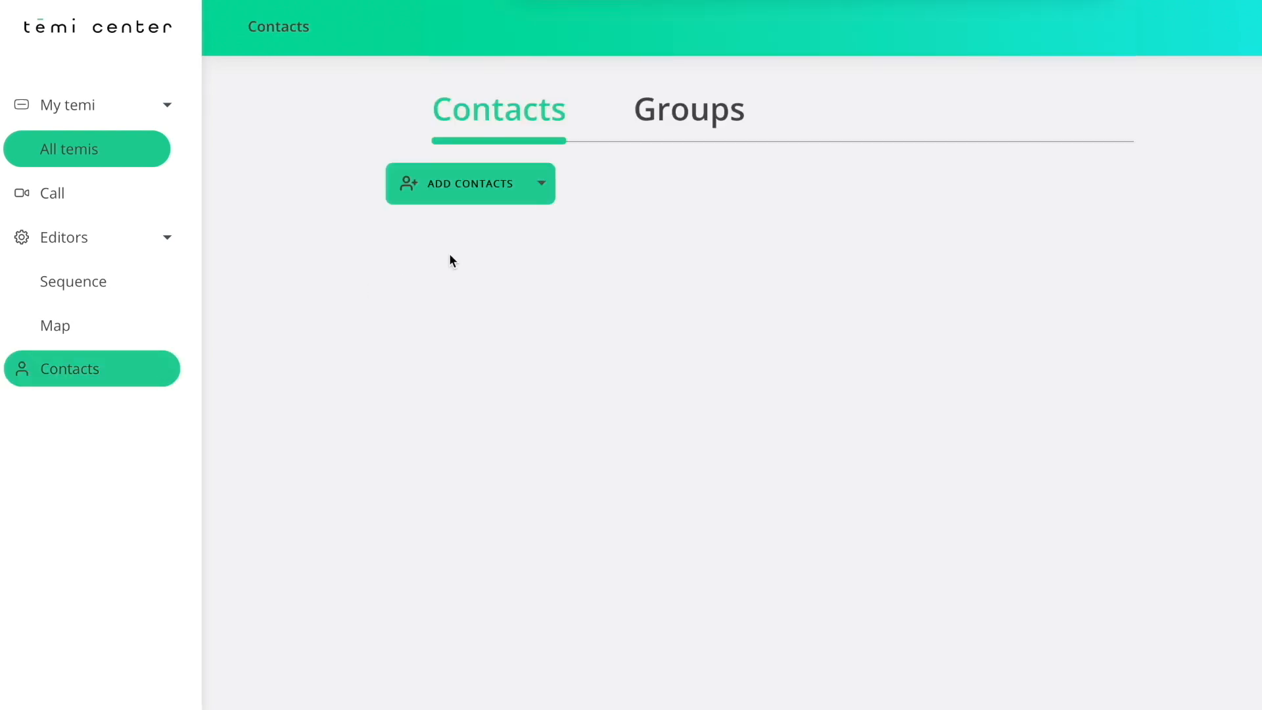
{"action": "left_click", "coordinate": [543, 191]}
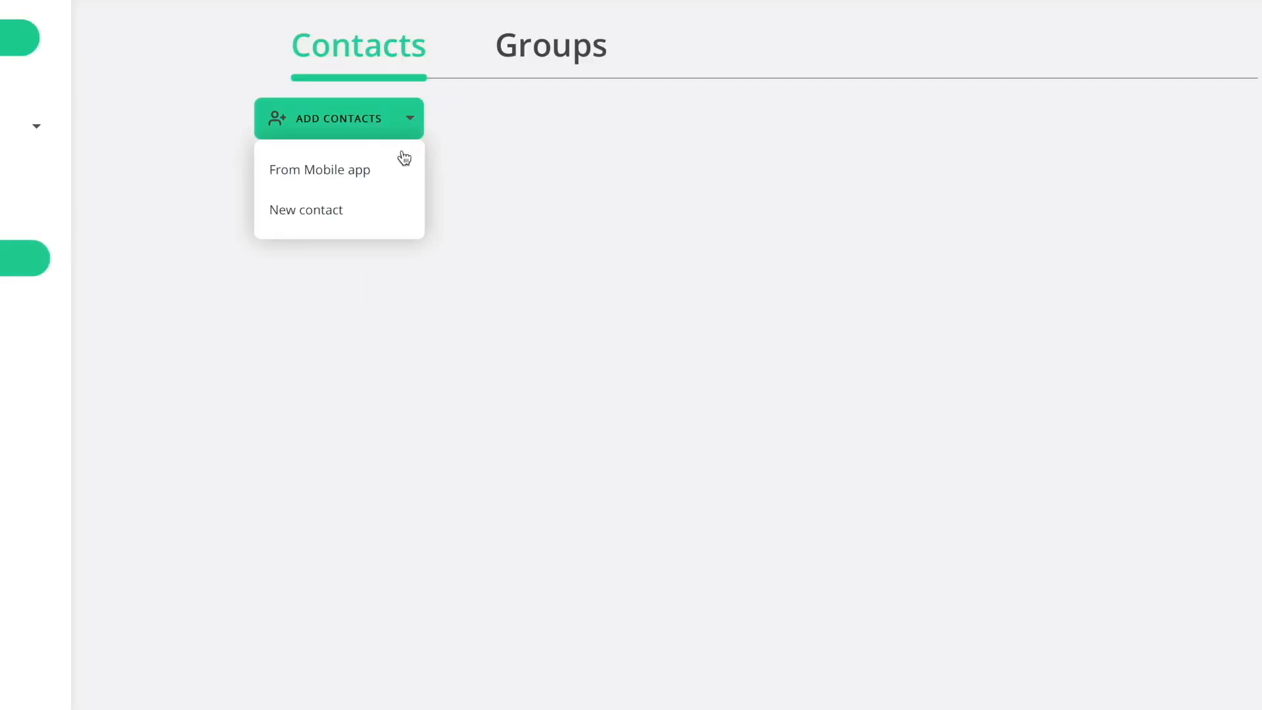
{"action": "left_click", "coordinate": [547, 235]}
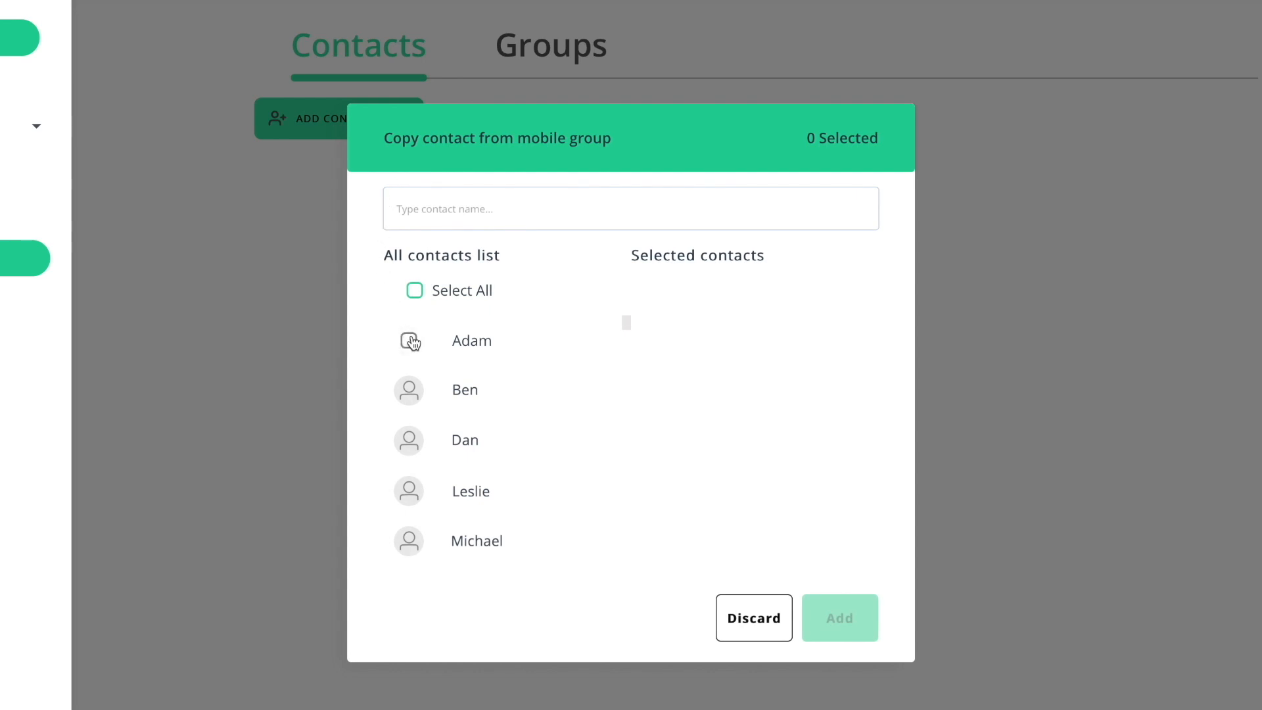
{"action": "left_click", "coordinate": [409, 340]}
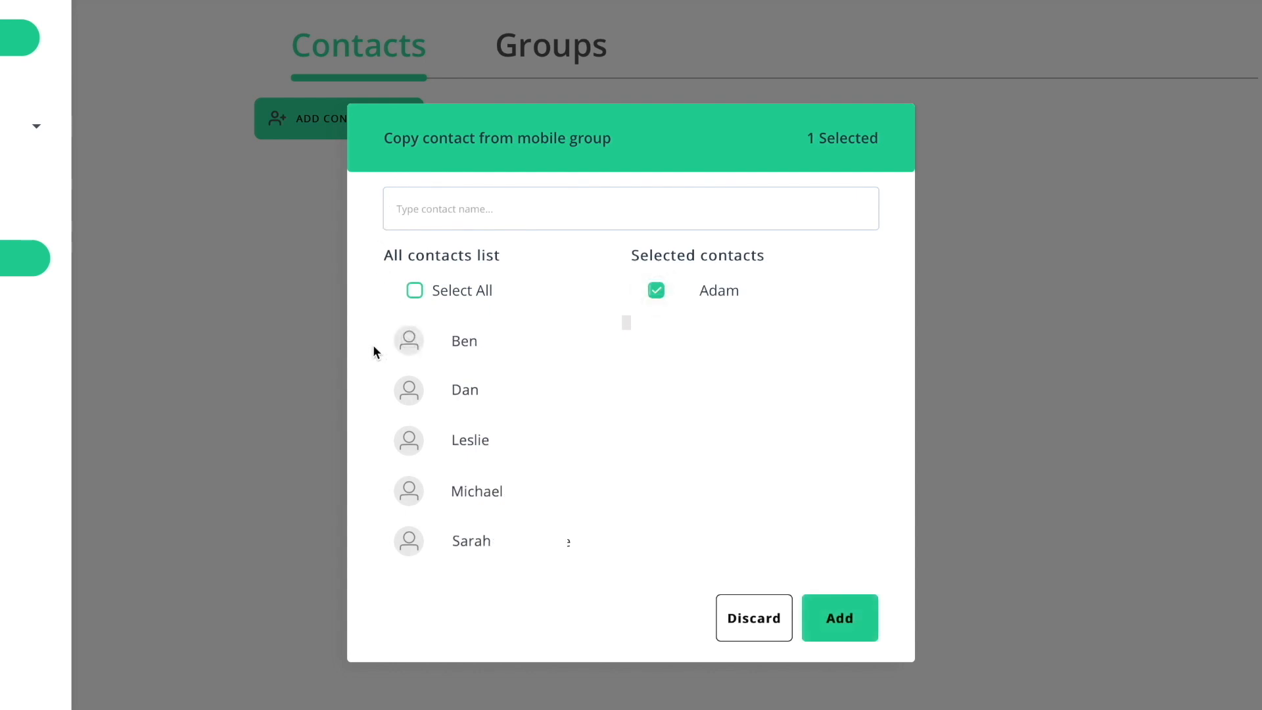
{"action": "left_click", "coordinate": [836, 620]}
Edit the copied contact: fill in the last name, gender and e-mail, and upload a face recognition photo.
{"action": "mouse_move", "coordinate": [977, 366]}
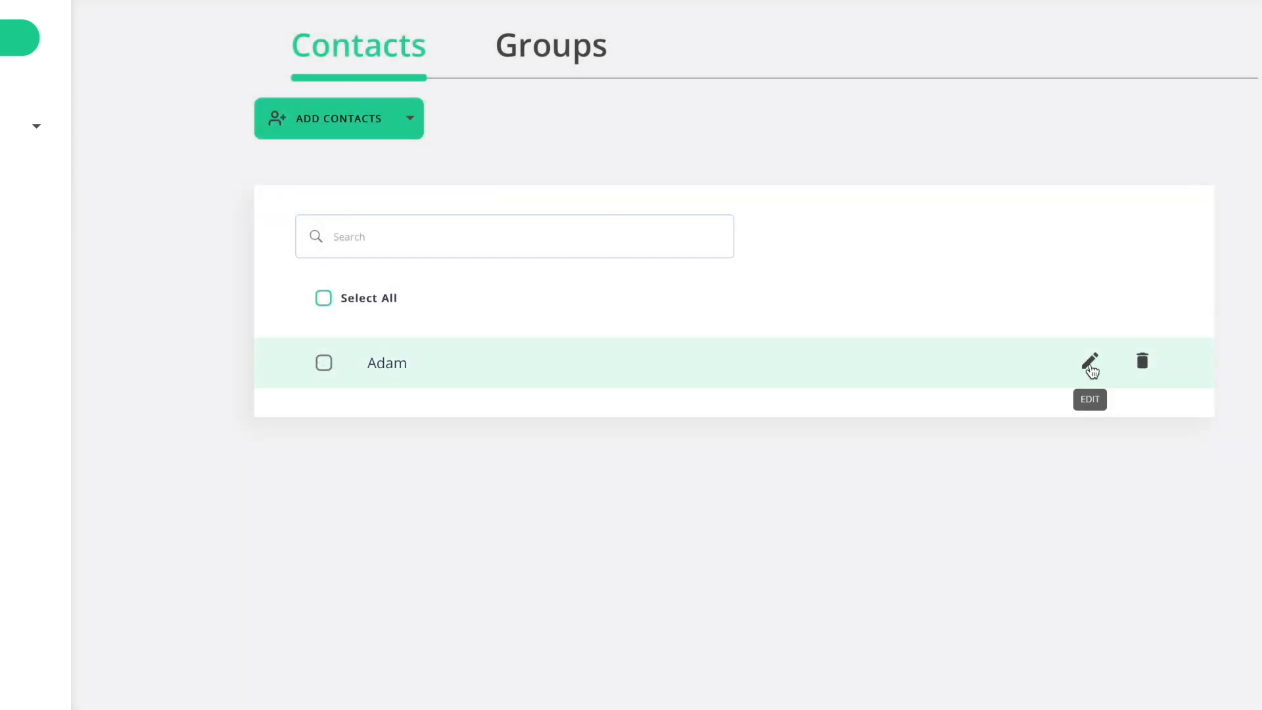
{"action": "left_click", "coordinate": [1090, 363]}
{"action": "left_click", "coordinate": [915, 279]}
{"action": "type", "text": "Levin"}
{"action": "left_click", "coordinate": [585, 336]}
{"action": "left_click", "coordinate": [584, 353]}
{"action": "left_click", "coordinate": [788, 333]}
{"action": "left_click", "coordinate": [581, 546]}
{"action": "left_click", "coordinate": [369, 17]}
{"action": "left_click", "coordinate": [1055, 349]}
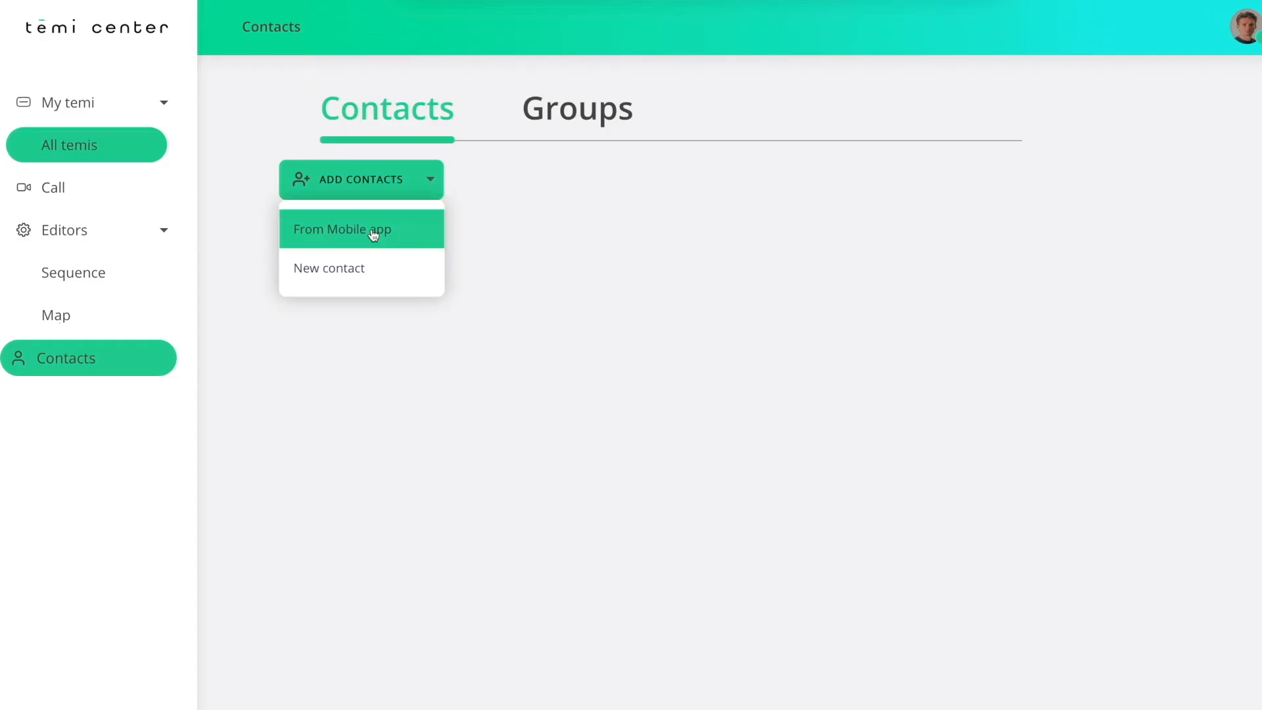
Start a new contact and enter the first name and last name, with the gender set to Male.
{"action": "left_click", "coordinate": [344, 268]}
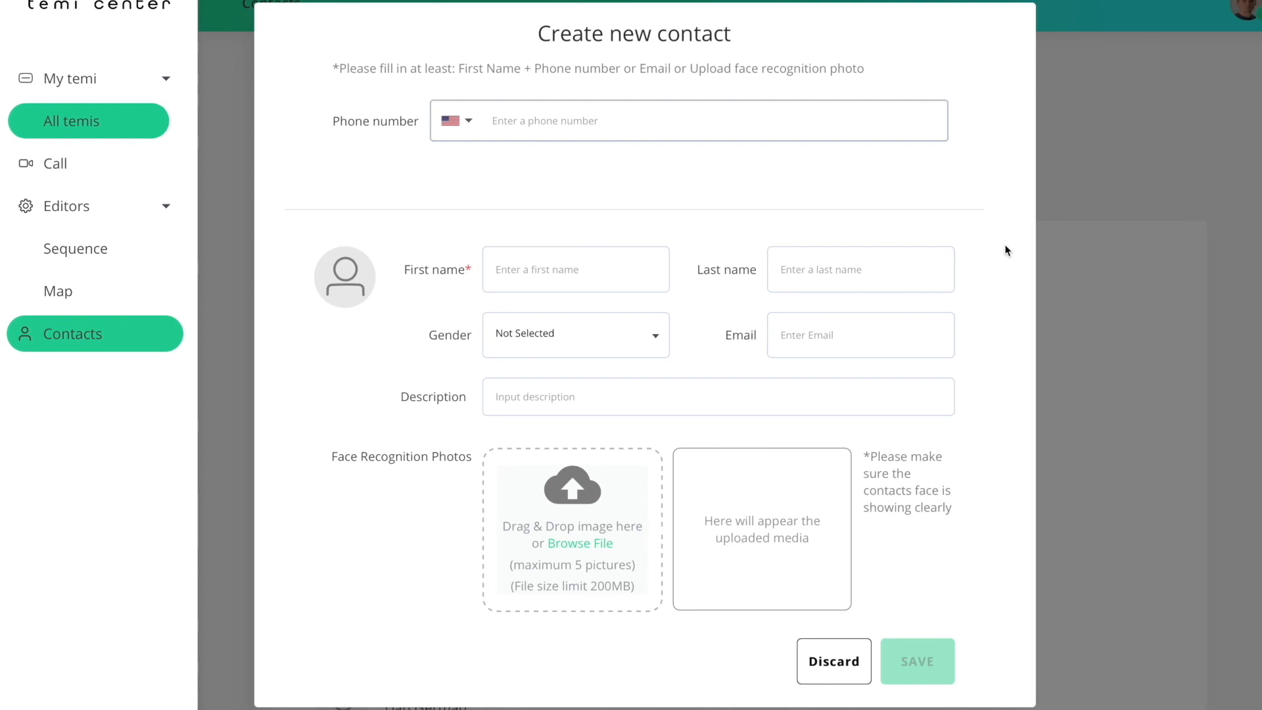
{"action": "left_click", "coordinate": [612, 261]}
{"action": "type", "text": "John"}
{"action": "left_click", "coordinate": [810, 268]}
{"action": "type", "text": "Smith"}
{"action": "left_click", "coordinate": [655, 341]}
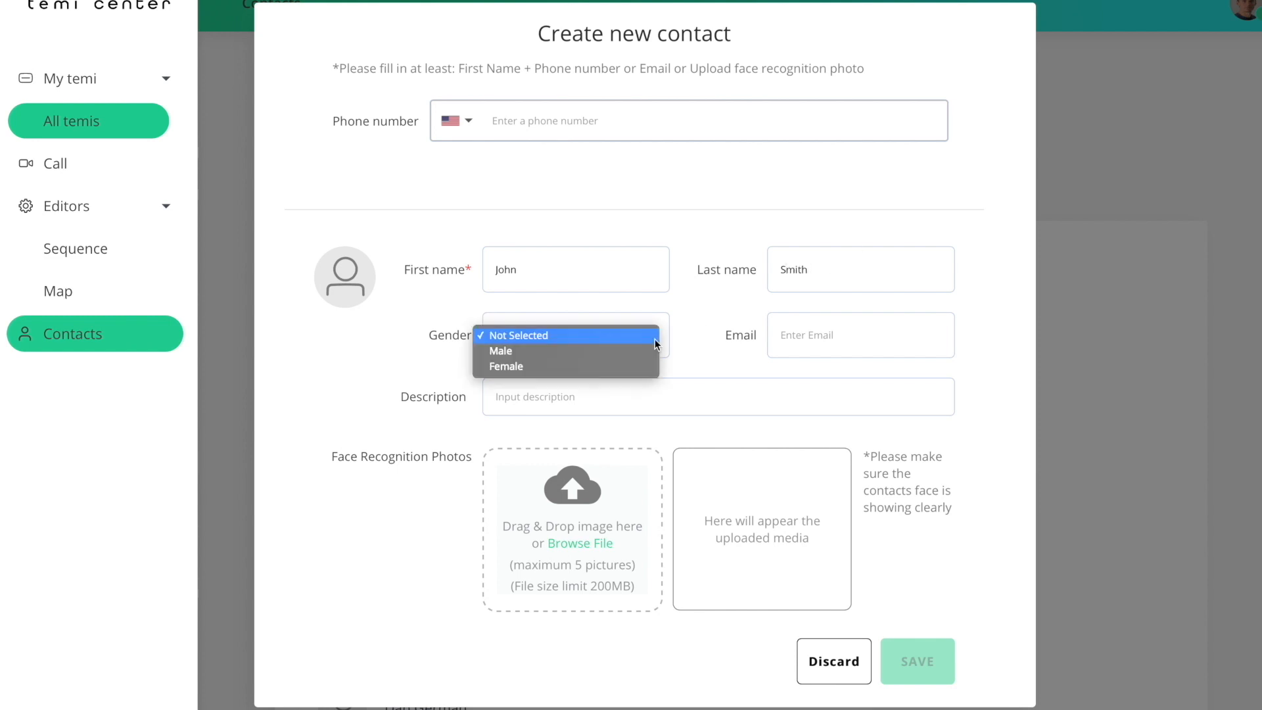
{"action": "left_click", "coordinate": [651, 351]}
Fill in the new contact's e-mail and enter the description "General Manager".
{"action": "left_click", "coordinate": [810, 332]}
{"action": "left_click", "coordinate": [770, 386]}
{"action": "type", "text": "General Manager"}
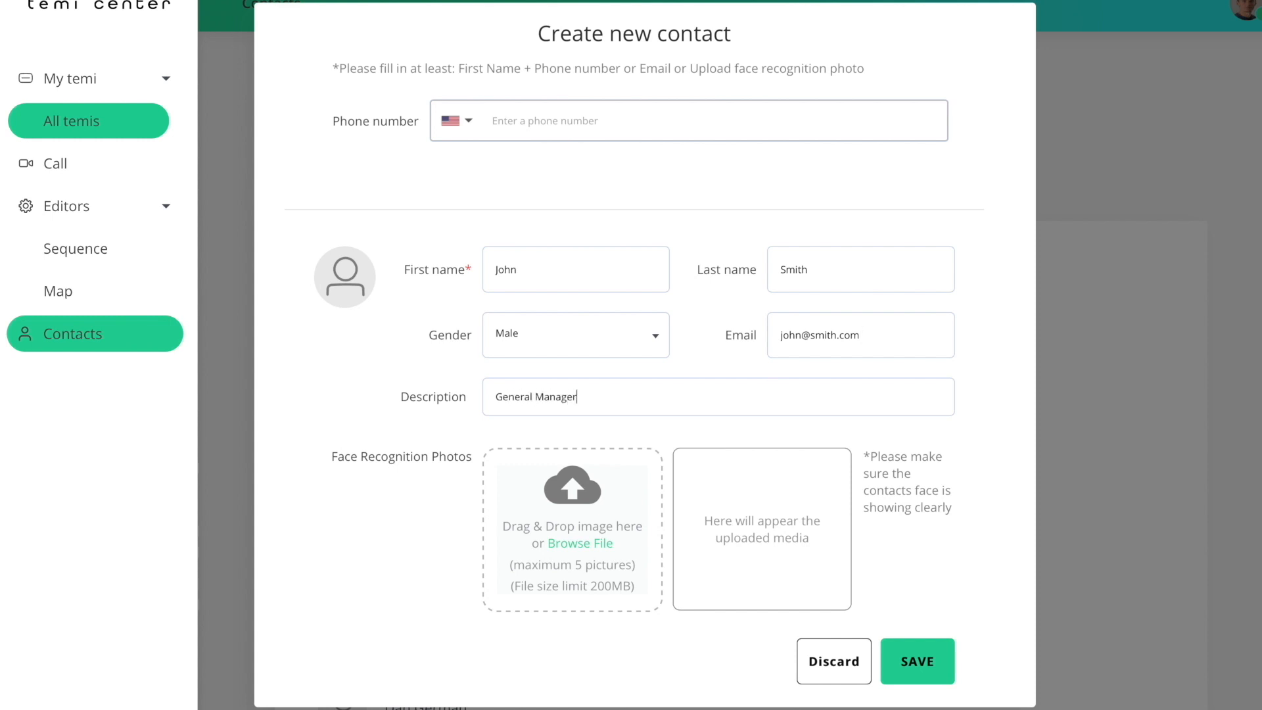
Upload the contact's profile picture as a face recognition photo and save the contact.
{"action": "left_click", "coordinate": [603, 545]}
{"action": "left_click", "coordinate": [424, 46]}
{"action": "left_click", "coordinate": [1020, 342]}
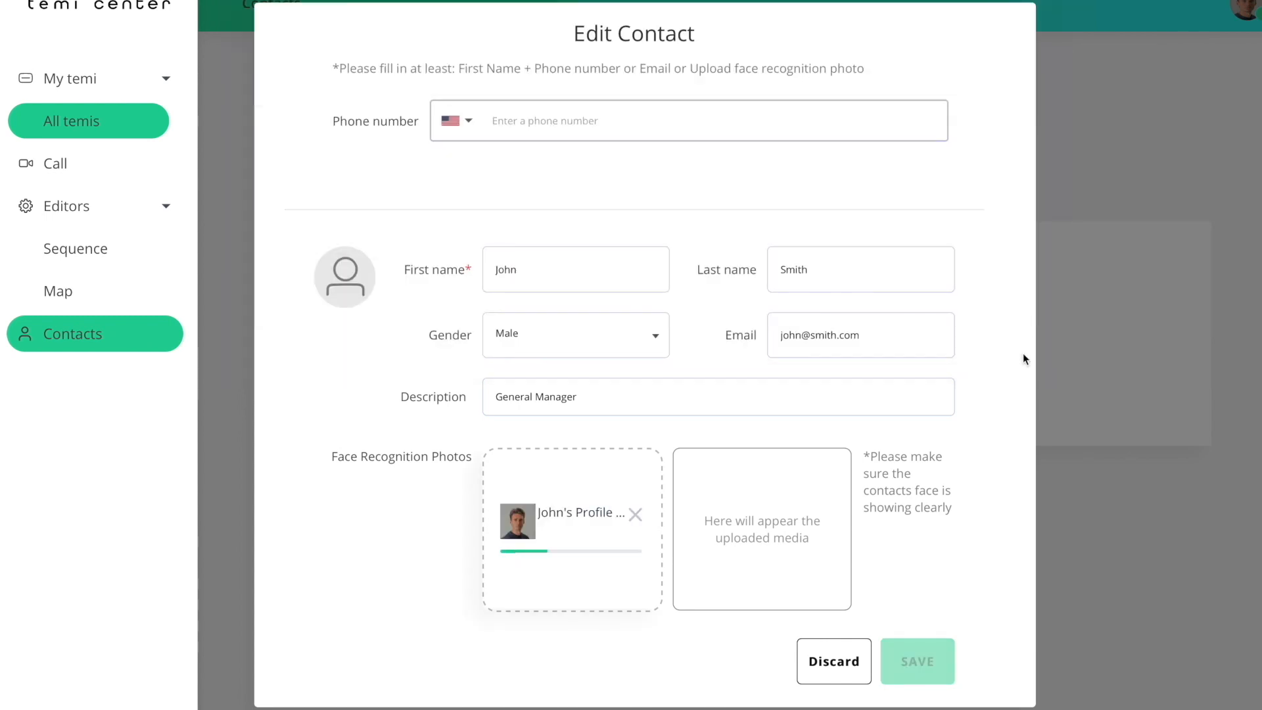
{"action": "left_click", "coordinate": [941, 662]}
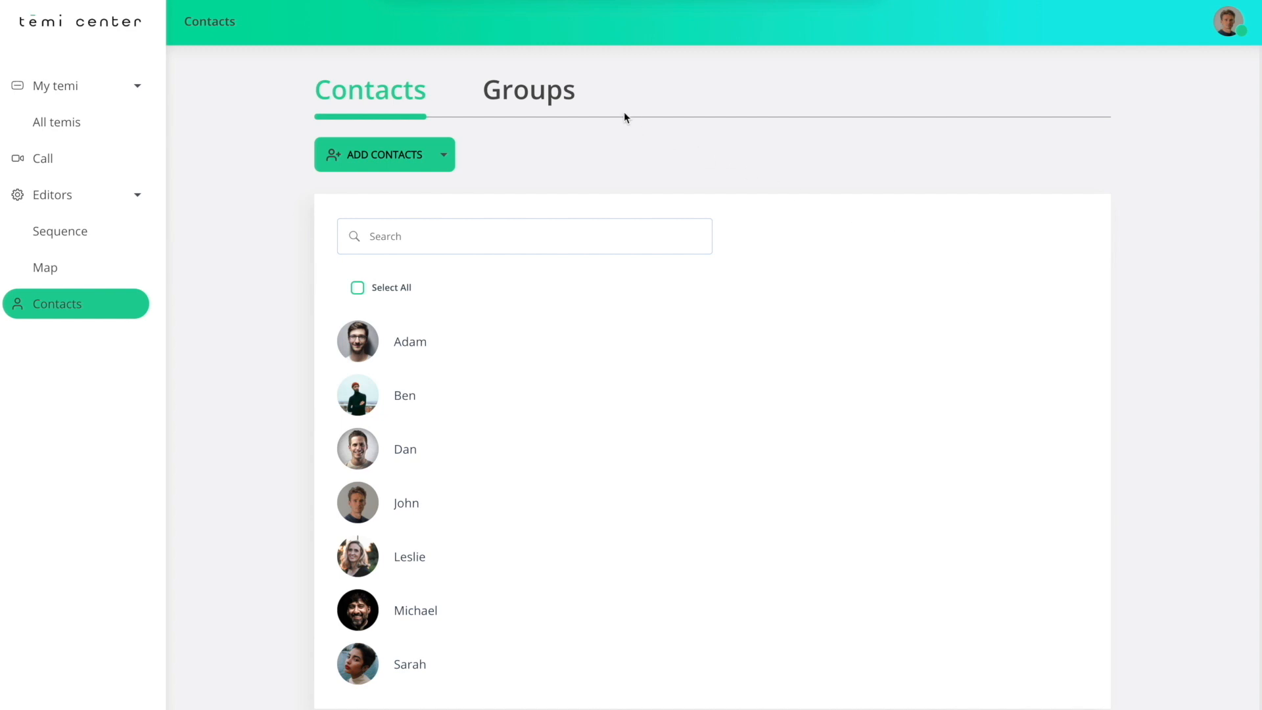
Create a contact group named "Staff".
{"action": "left_click", "coordinate": [562, 98]}
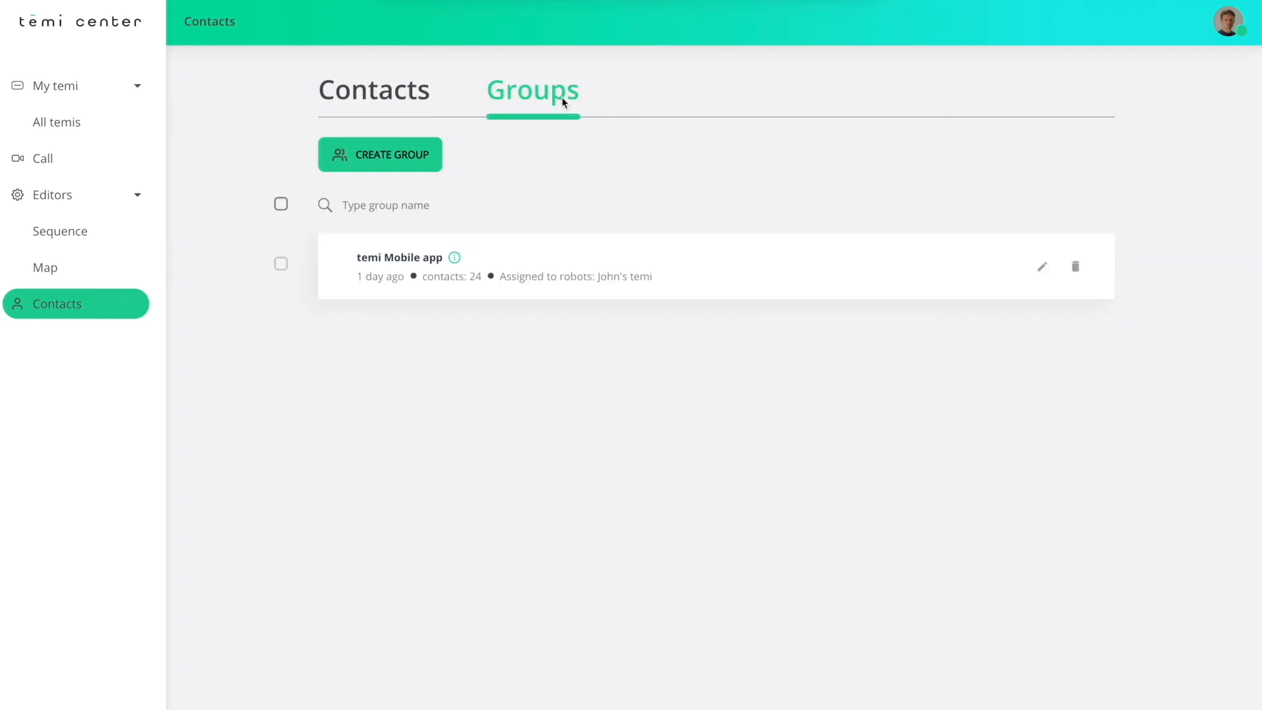
{"action": "left_click", "coordinate": [426, 157]}
{"action": "type", "text": "Staff"}
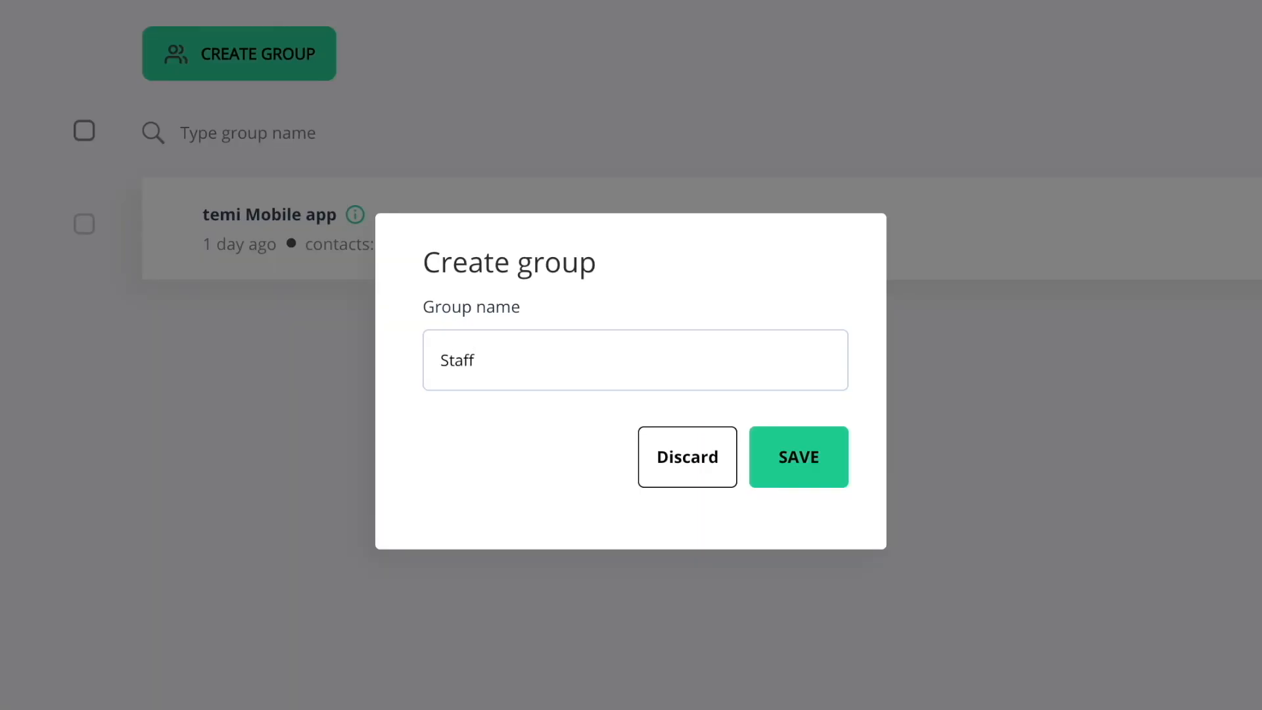
{"action": "left_click", "coordinate": [831, 480]}
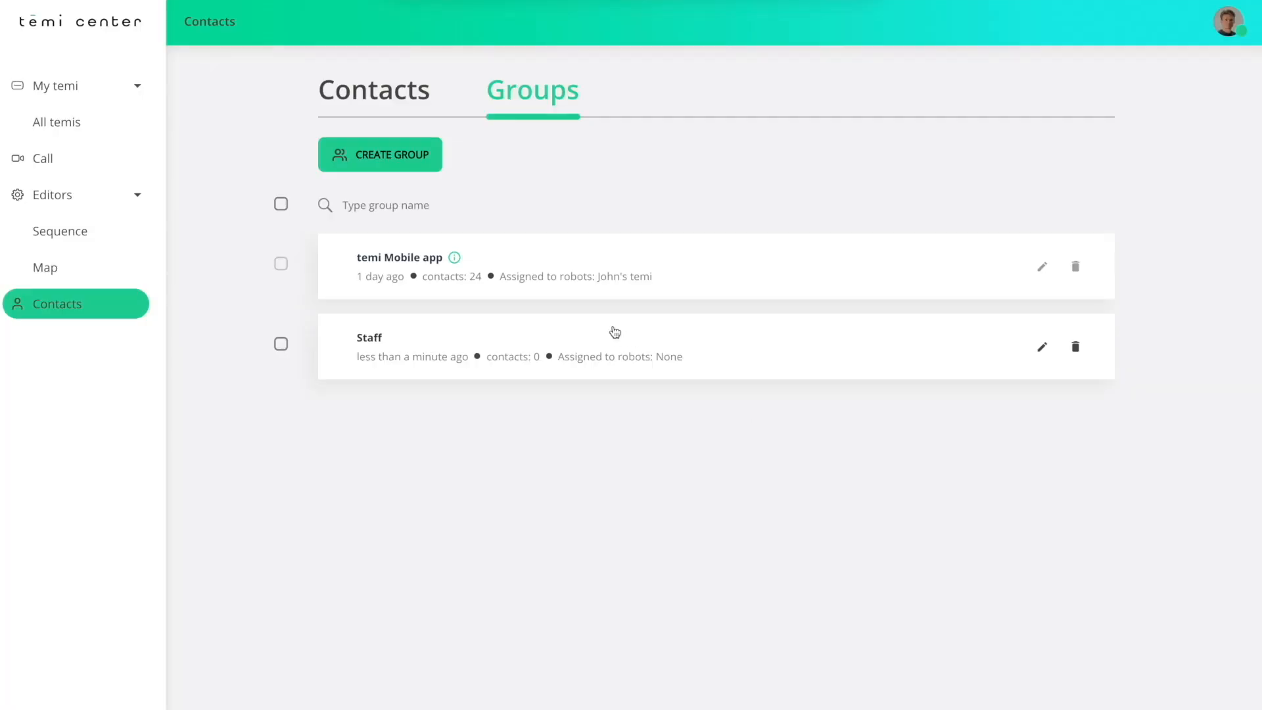
Open the Staff group and select four contacts from the list as its members.
{"action": "left_click", "coordinate": [585, 336]}
{"action": "left_click", "coordinate": [450, 200]}
{"action": "left_click", "coordinate": [420, 241]}
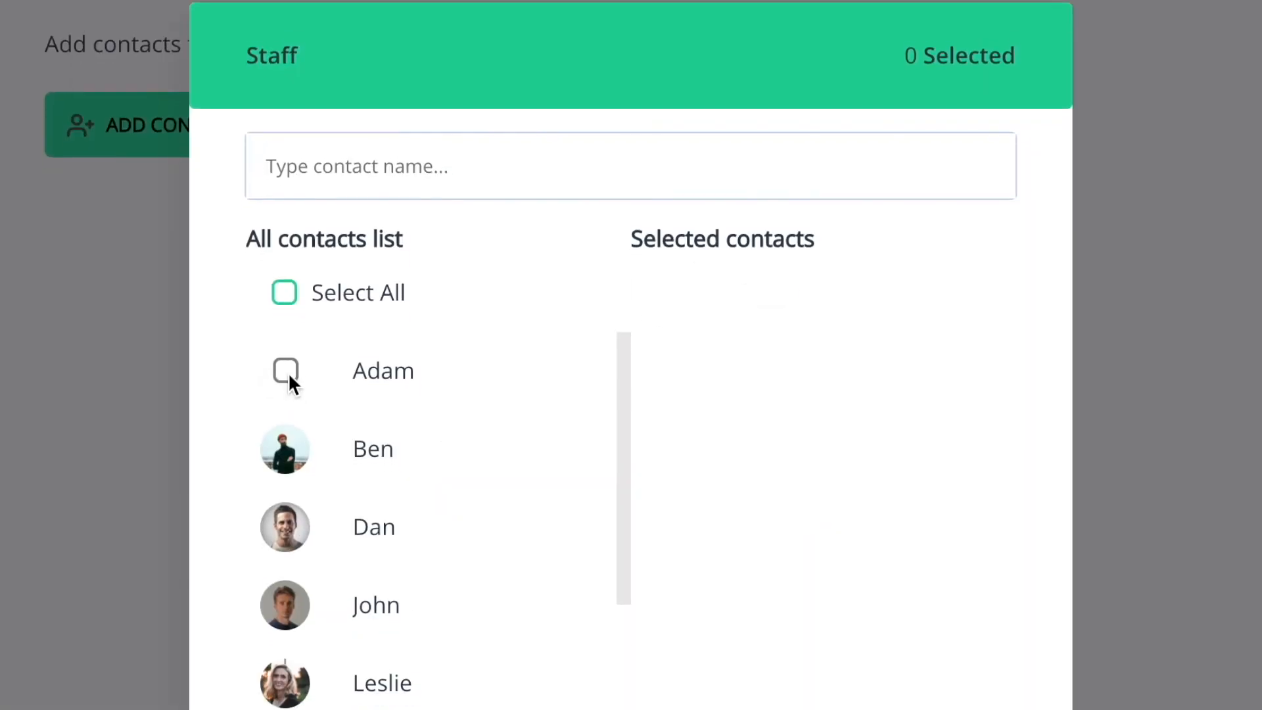
{"action": "left_click", "coordinate": [287, 371]}
{"action": "left_click", "coordinate": [286, 450]}
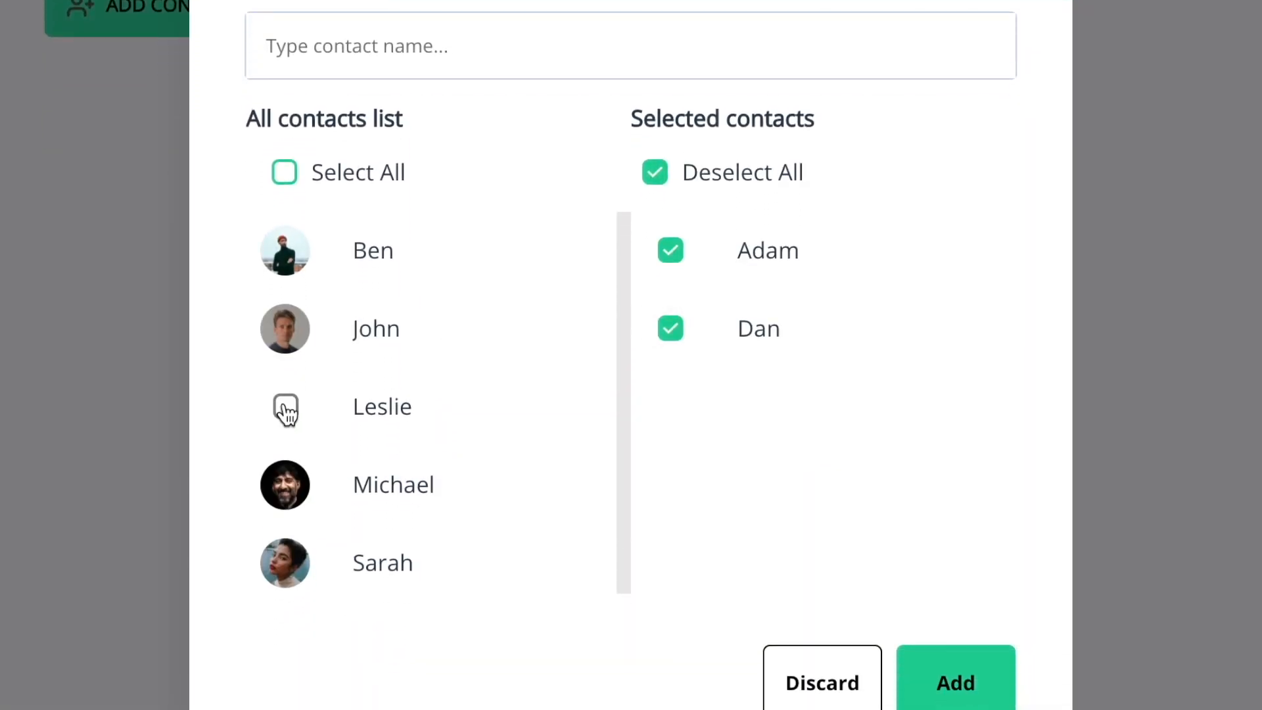
{"action": "left_click", "coordinate": [285, 410]}
{"action": "left_click", "coordinate": [285, 413]}
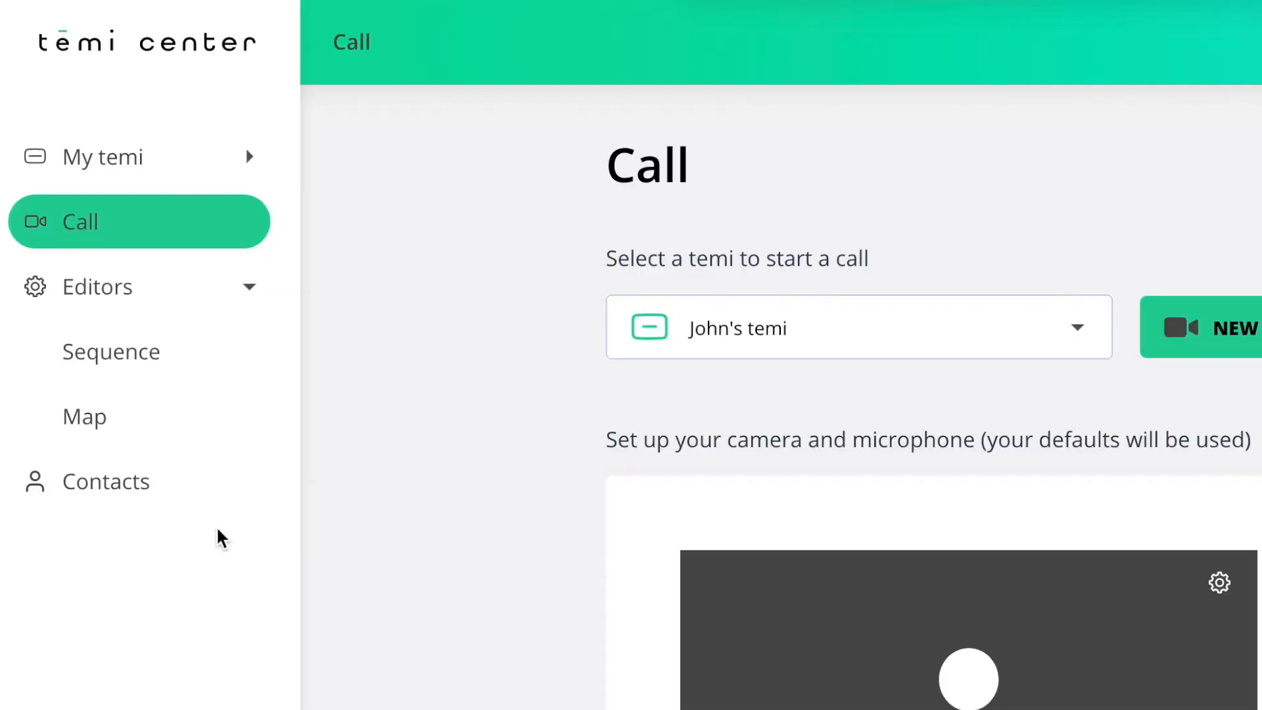
Open the Home Screen settings in the customization page of the owner's temi.
{"action": "left_click", "coordinate": [139, 87]}
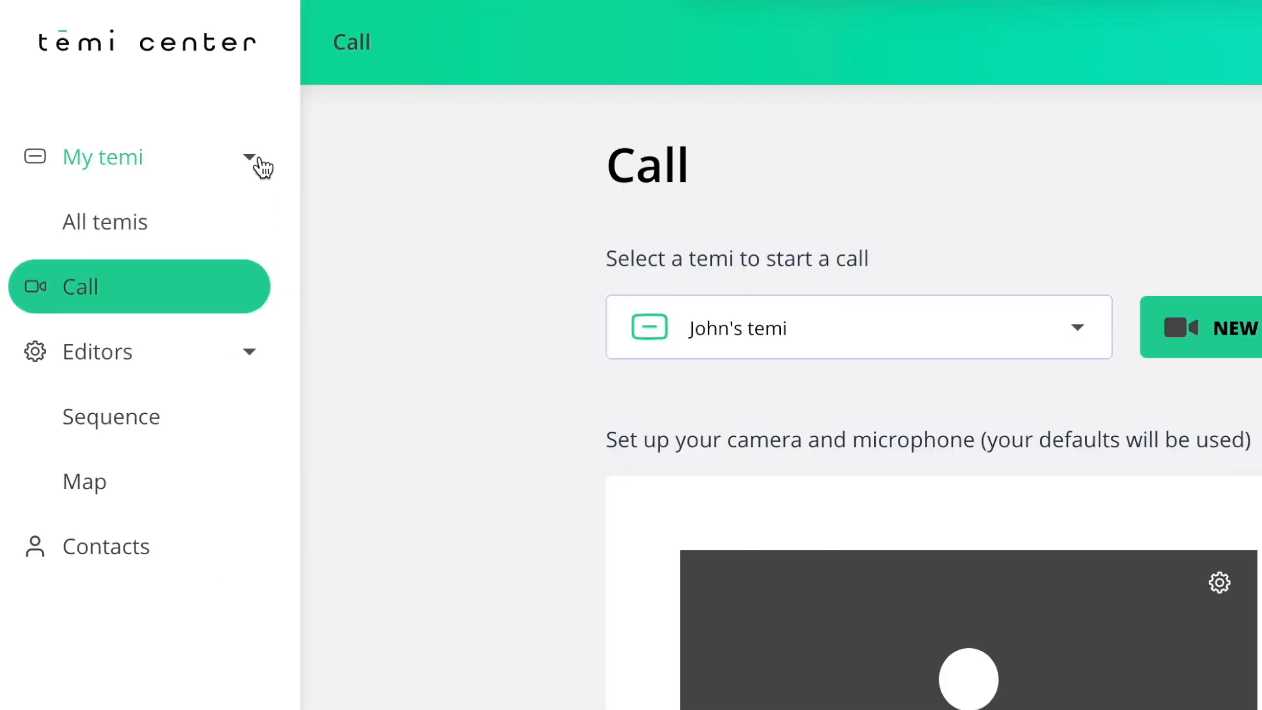
{"action": "left_click", "coordinate": [198, 230]}
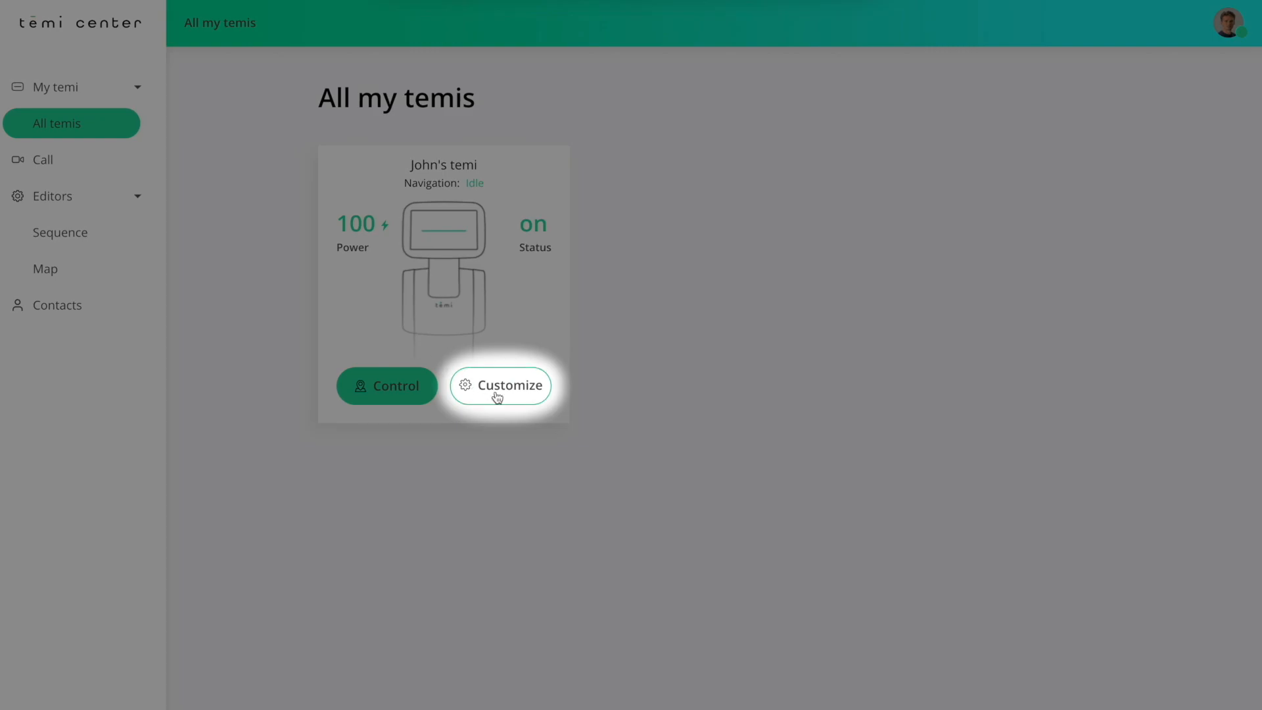
{"action": "left_click", "coordinate": [496, 395]}
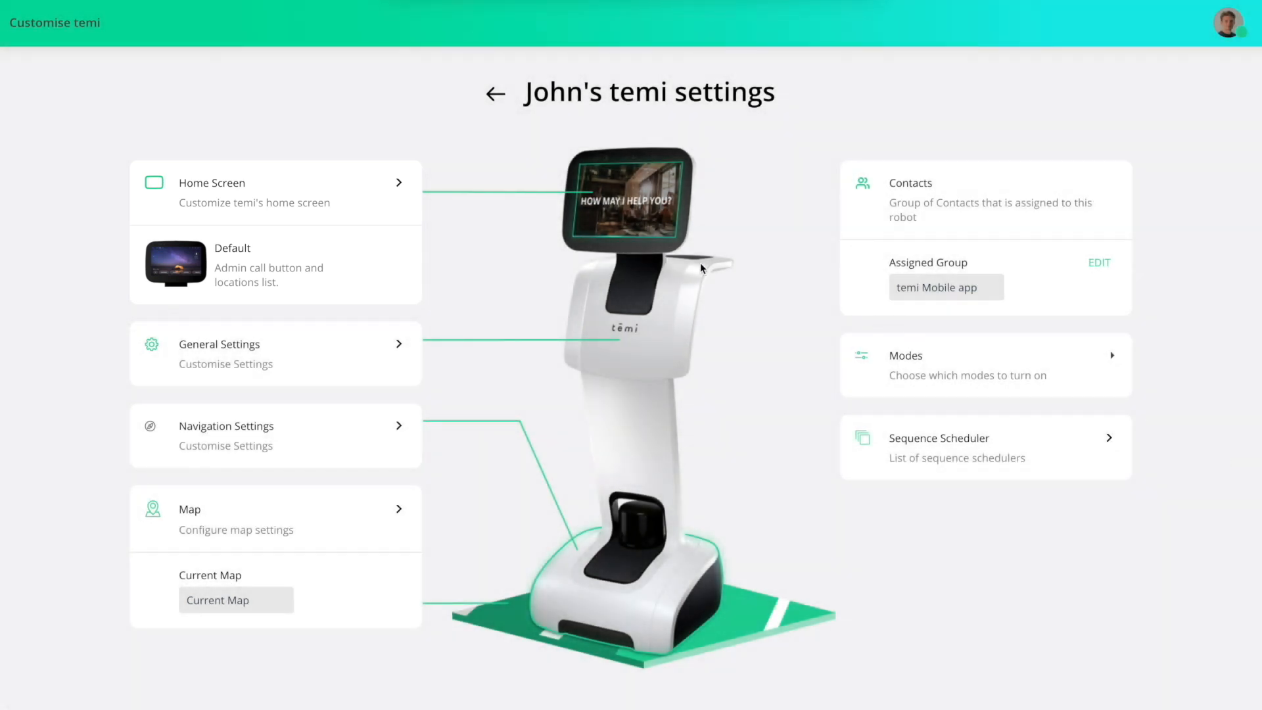
{"action": "left_click", "coordinate": [399, 185]}
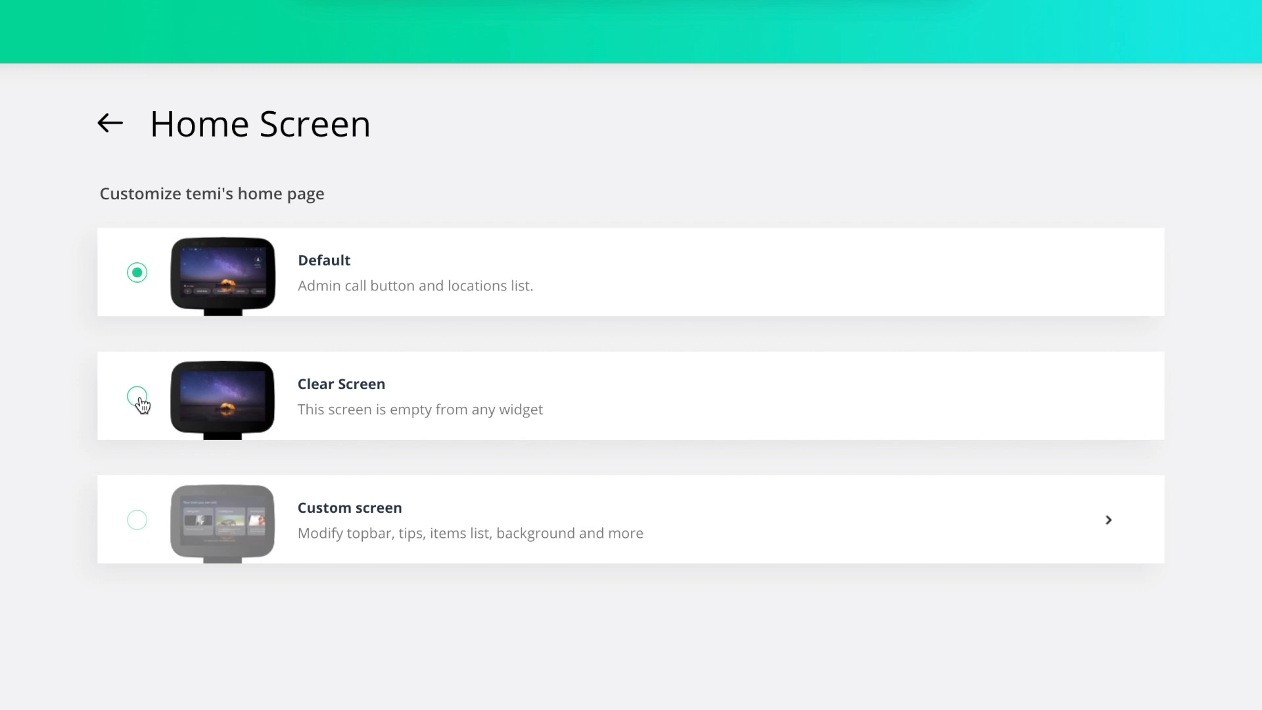
Try the Clear Screen home page, switch to Custom screen and open its customization options.
{"action": "left_click", "coordinate": [138, 398]}
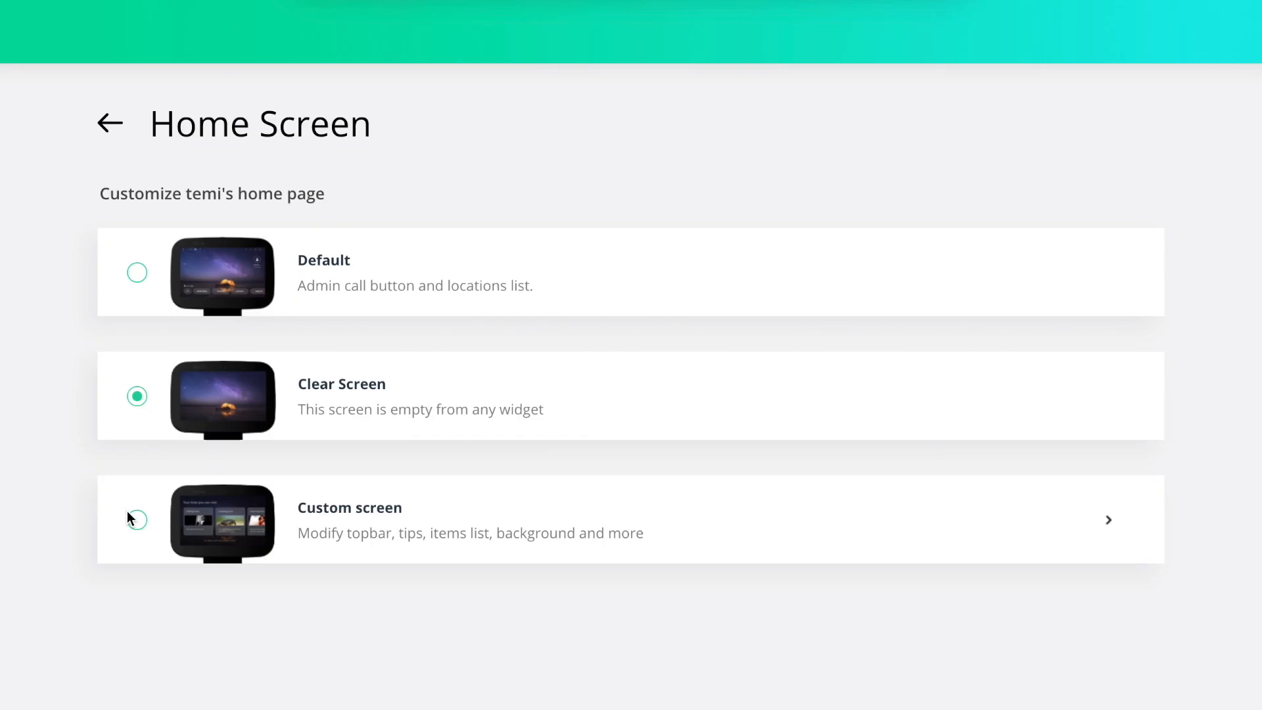
{"action": "left_click", "coordinate": [135, 519]}
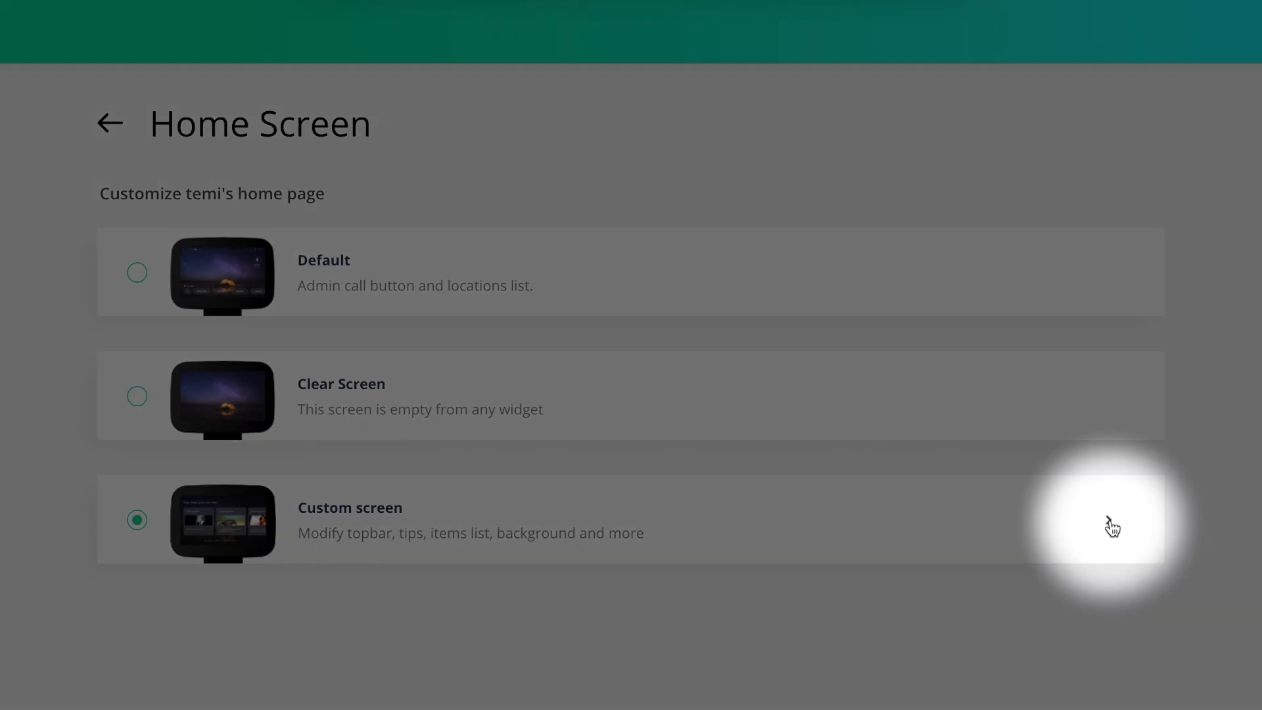
{"action": "left_click", "coordinate": [1111, 526]}
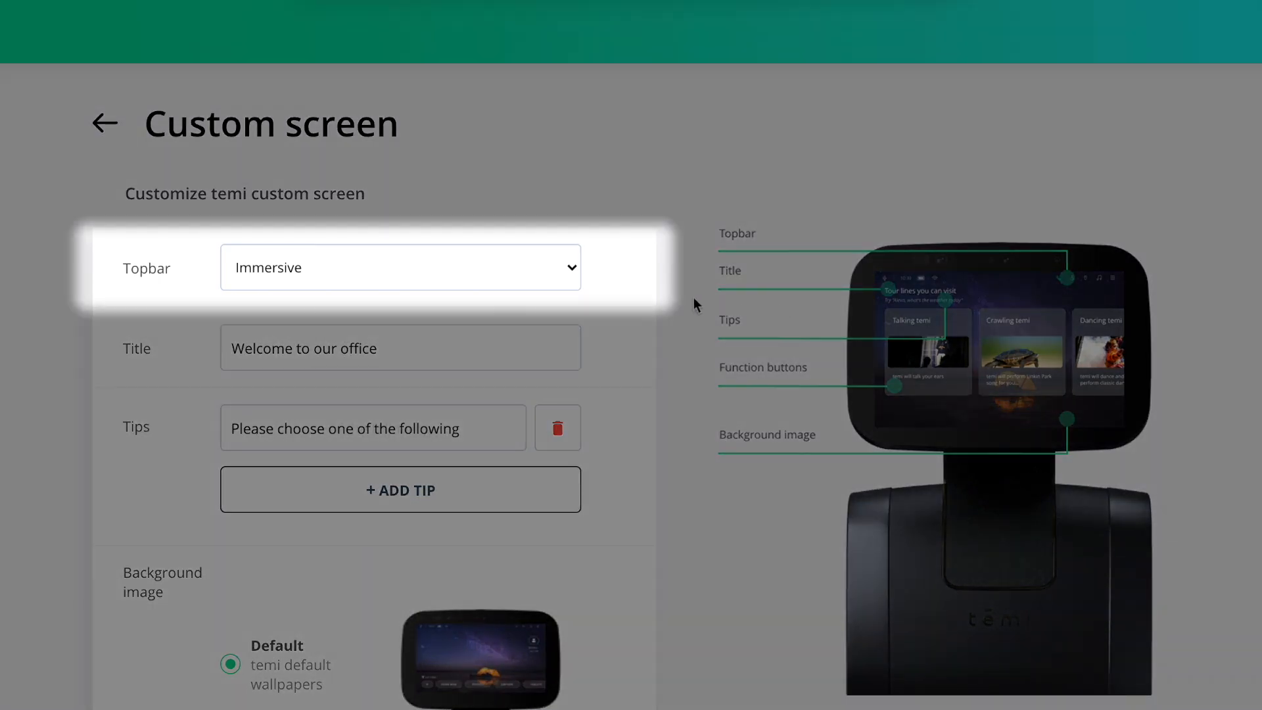
Check the Topbar options of the custom screen and add a second tip reading "Add a tip here".
{"action": "left_click", "coordinate": [578, 272]}
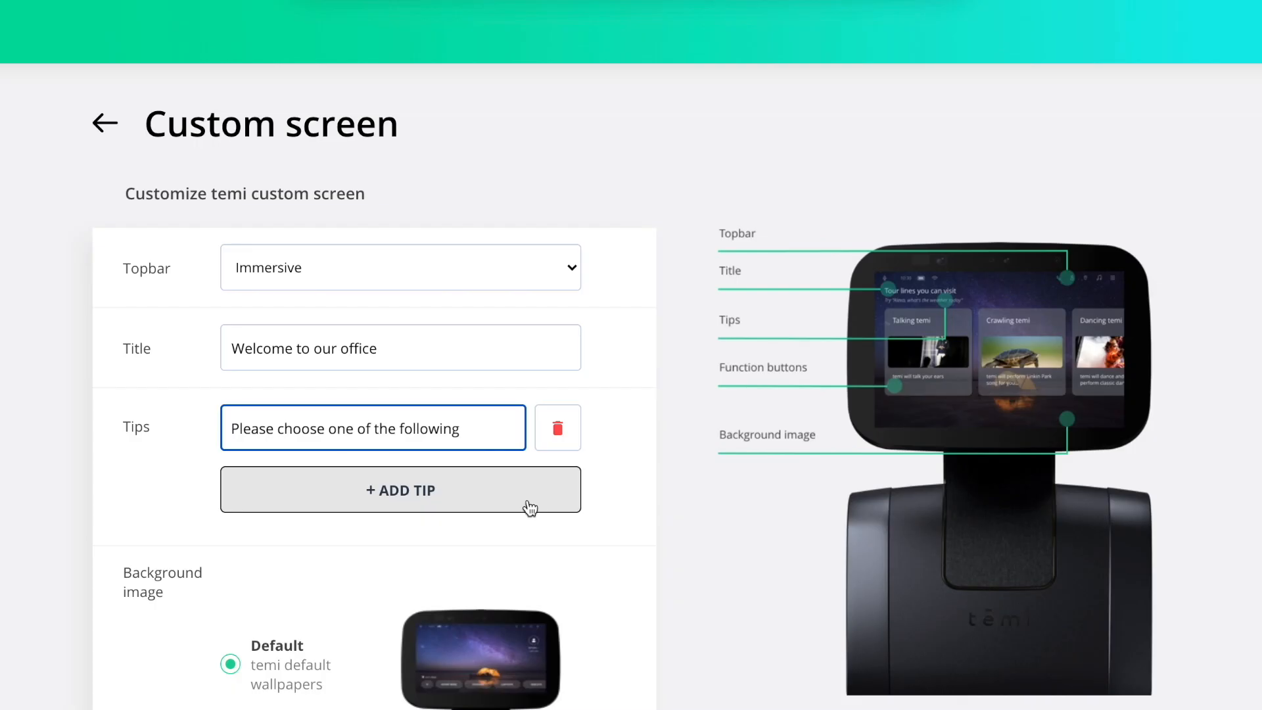
{"action": "left_click", "coordinate": [530, 507]}
{"action": "left_click", "coordinate": [477, 494]}
{"action": "type", "text": "Add a tip"}
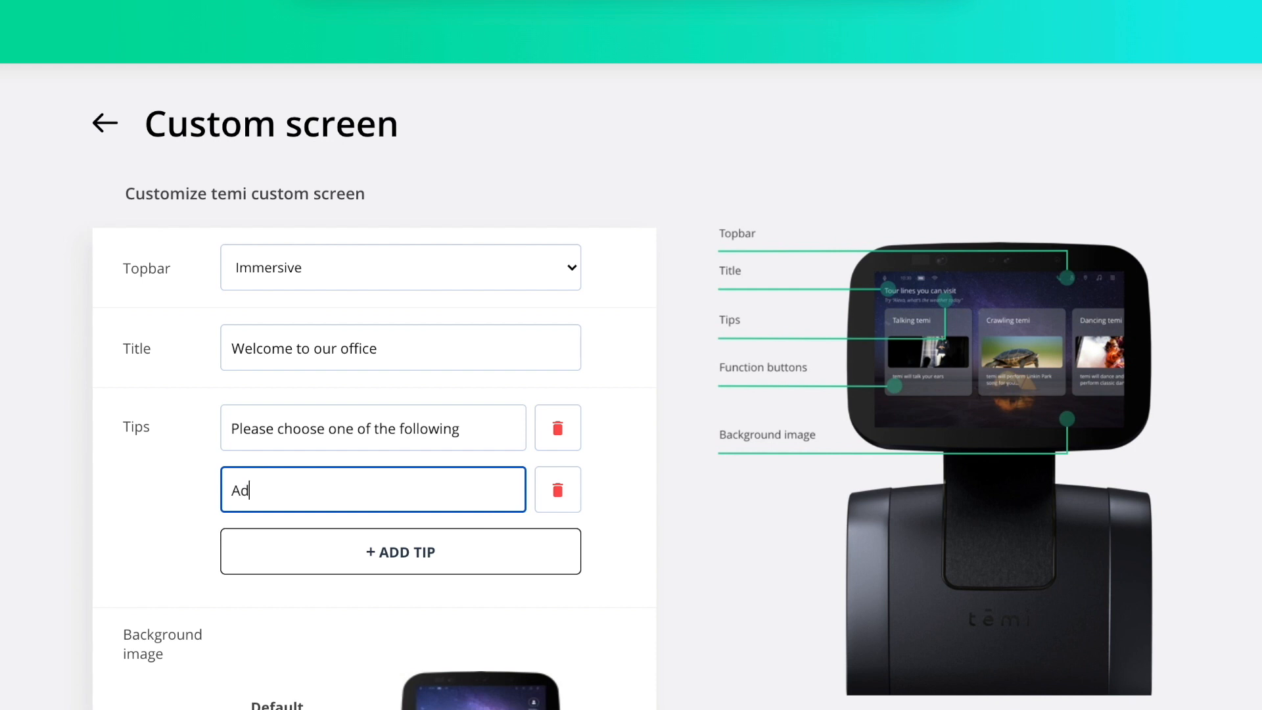
{"action": "type", "text": " here"}
{"action": "left_click", "coordinate": [609, 560]}
Select Coffee tour, Get Support and Take me to a Meeting room as function buttons of the custom screen and save it.
{"action": "scroll", "coordinate": [609, 546], "scroll_direction": "down", "scroll_amount": 5}
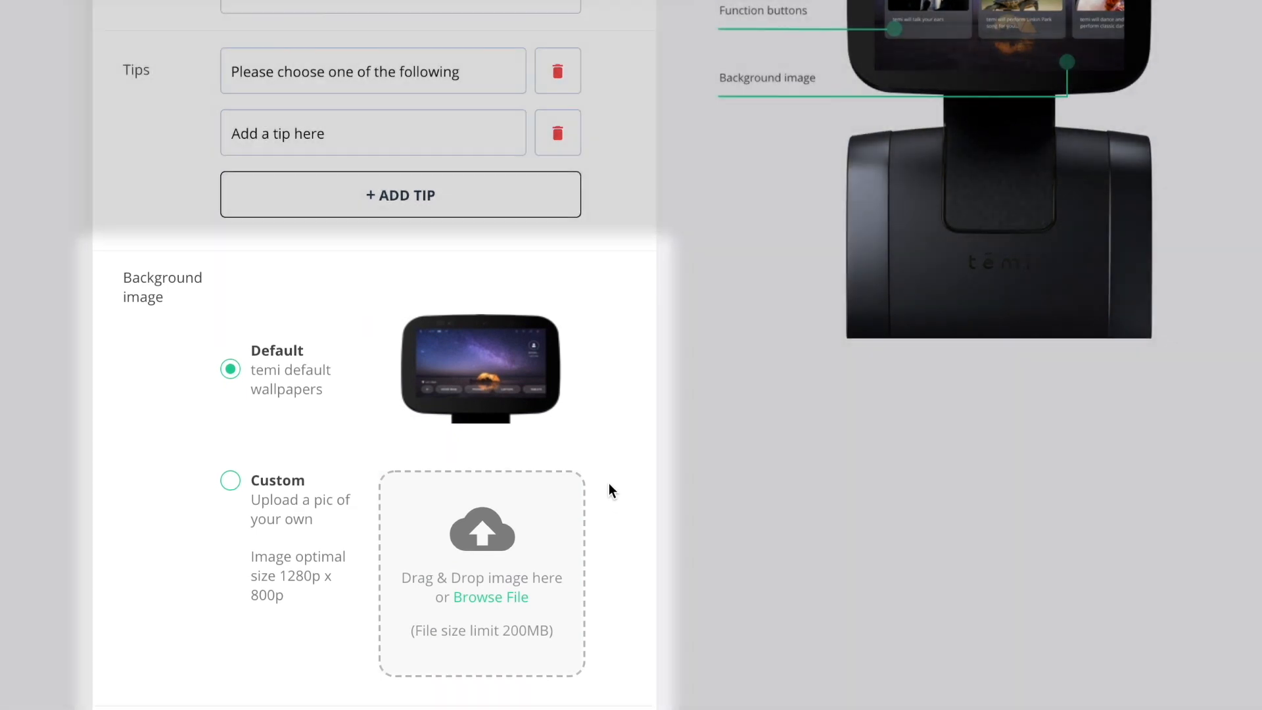
{"action": "scroll", "coordinate": [731, 465], "scroll_direction": "down", "scroll_amount": 7}
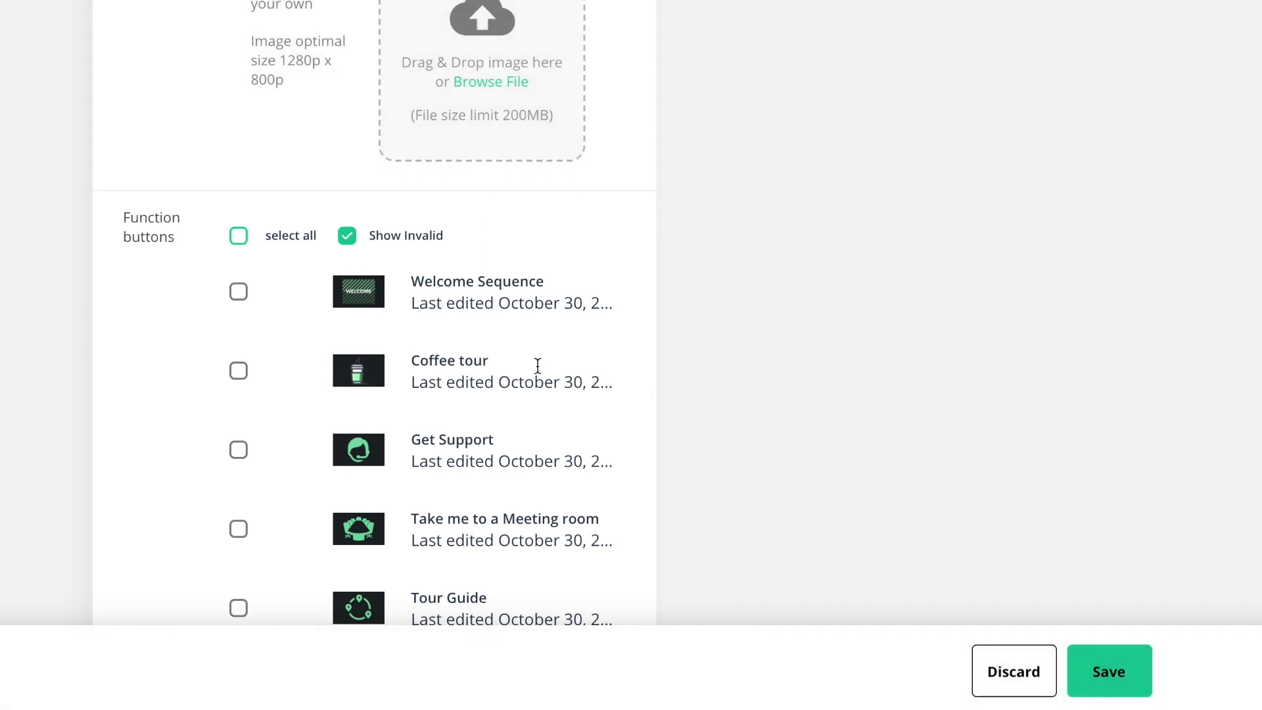
{"action": "left_click", "coordinate": [238, 372]}
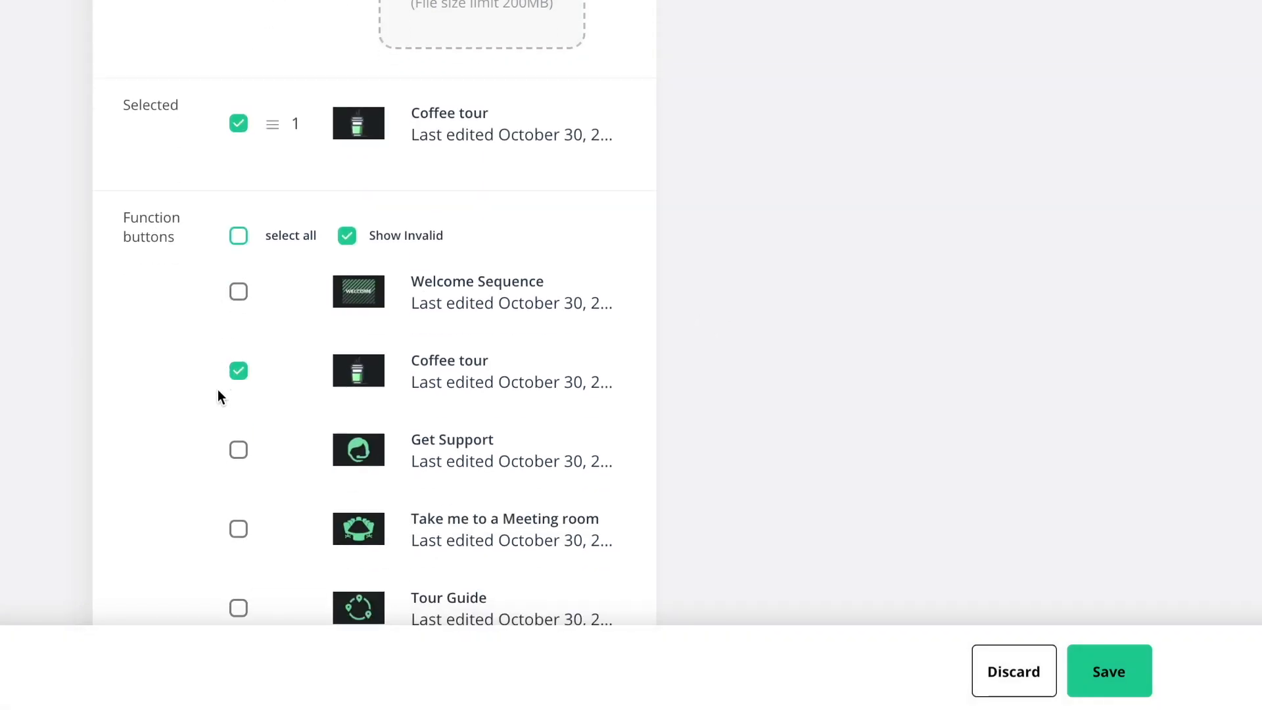
{"action": "left_click", "coordinate": [238, 450]}
{"action": "left_click", "coordinate": [240, 608]}
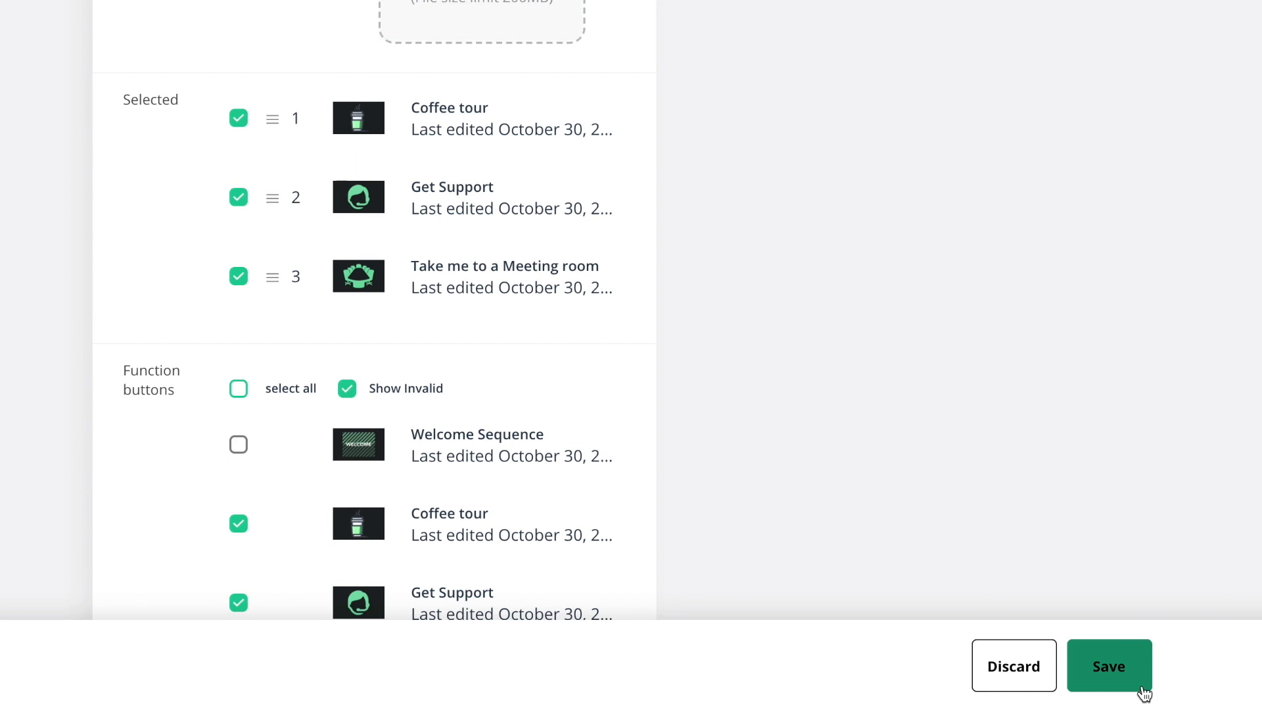
{"action": "left_click", "coordinate": [1144, 693]}
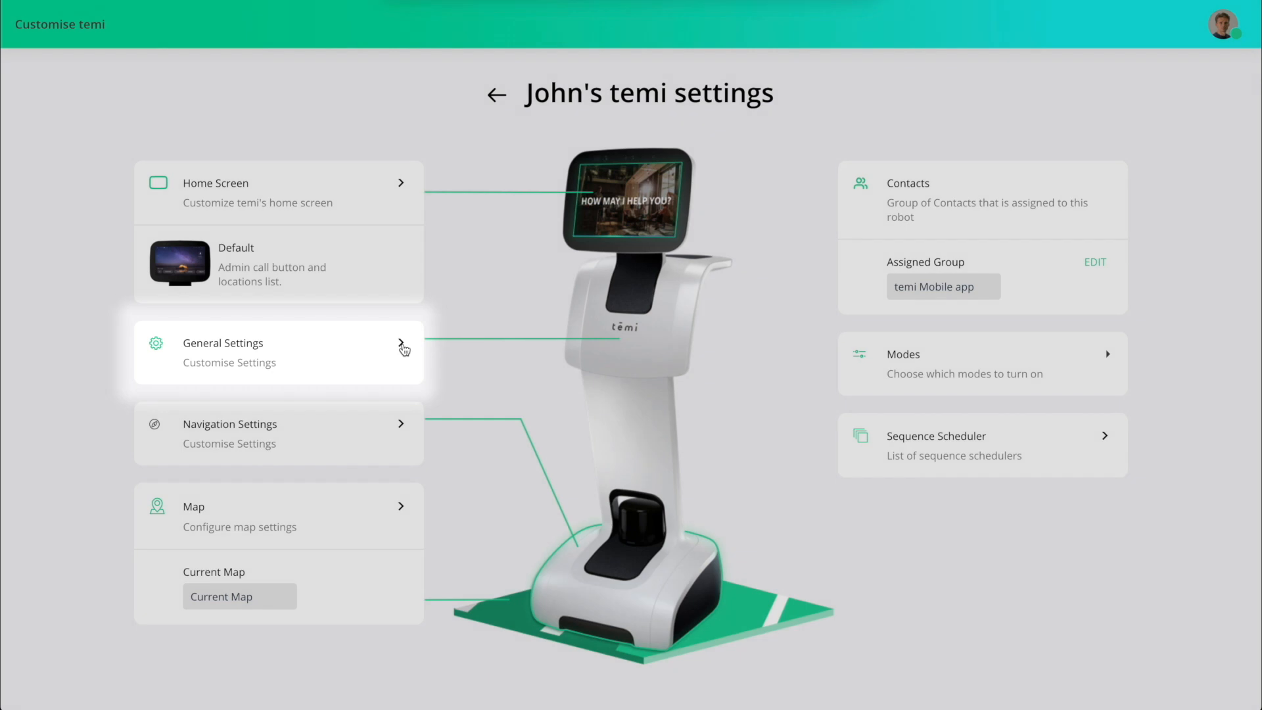
Open the robot's General Settings and try turning 24-Hour Time and Battery percentage on and back off.
{"action": "left_click", "coordinate": [402, 343]}
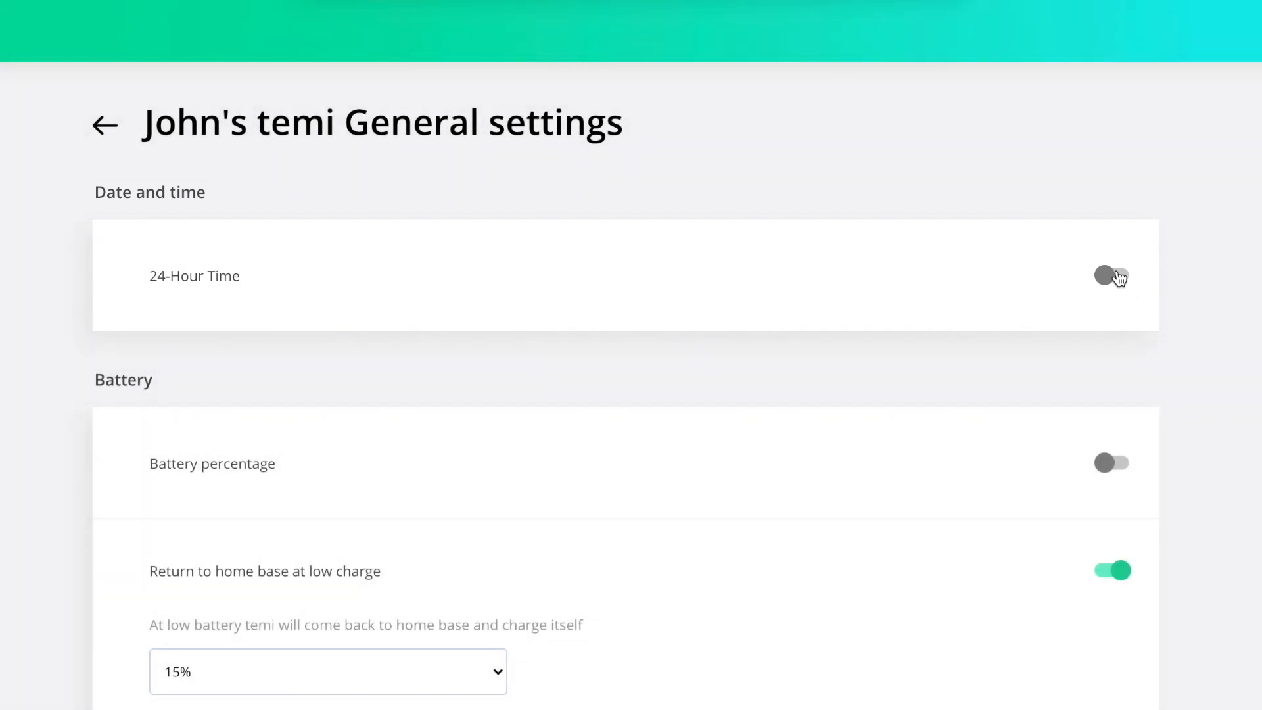
{"action": "left_click", "coordinate": [1118, 276]}
{"action": "left_click", "coordinate": [1118, 276]}
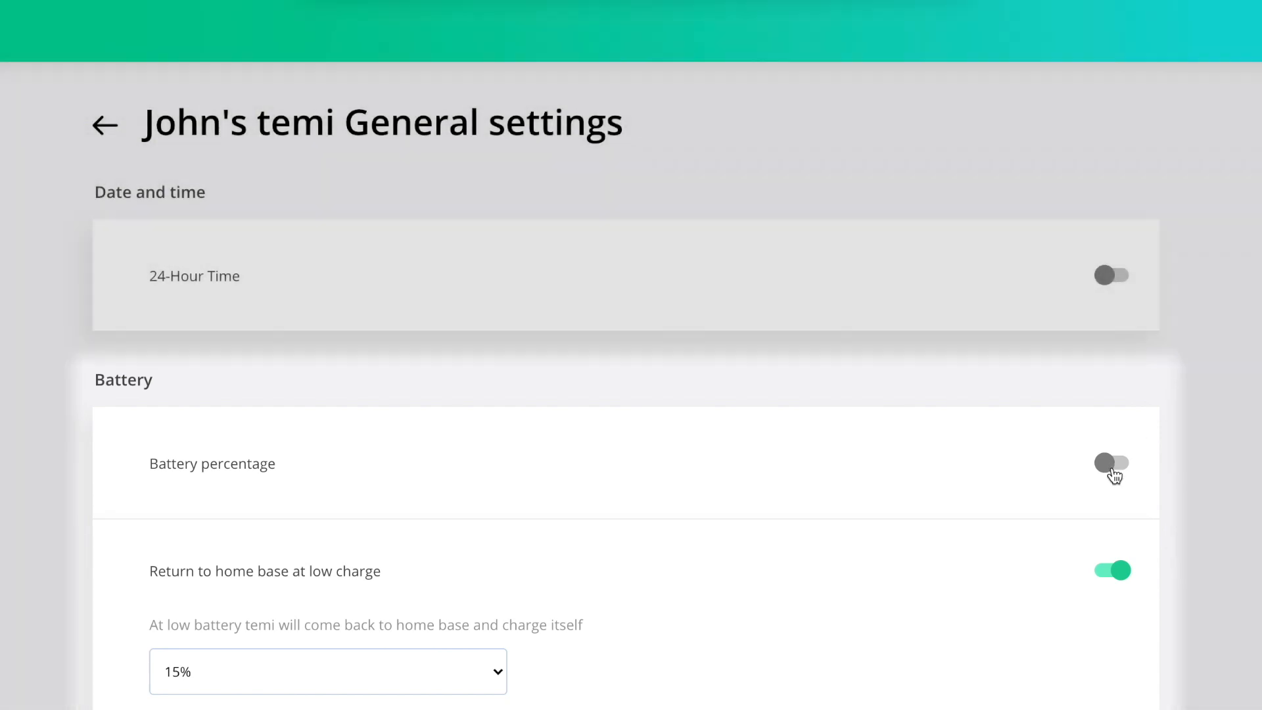
{"action": "left_click", "coordinate": [1115, 475]}
{"action": "left_click", "coordinate": [1115, 473]}
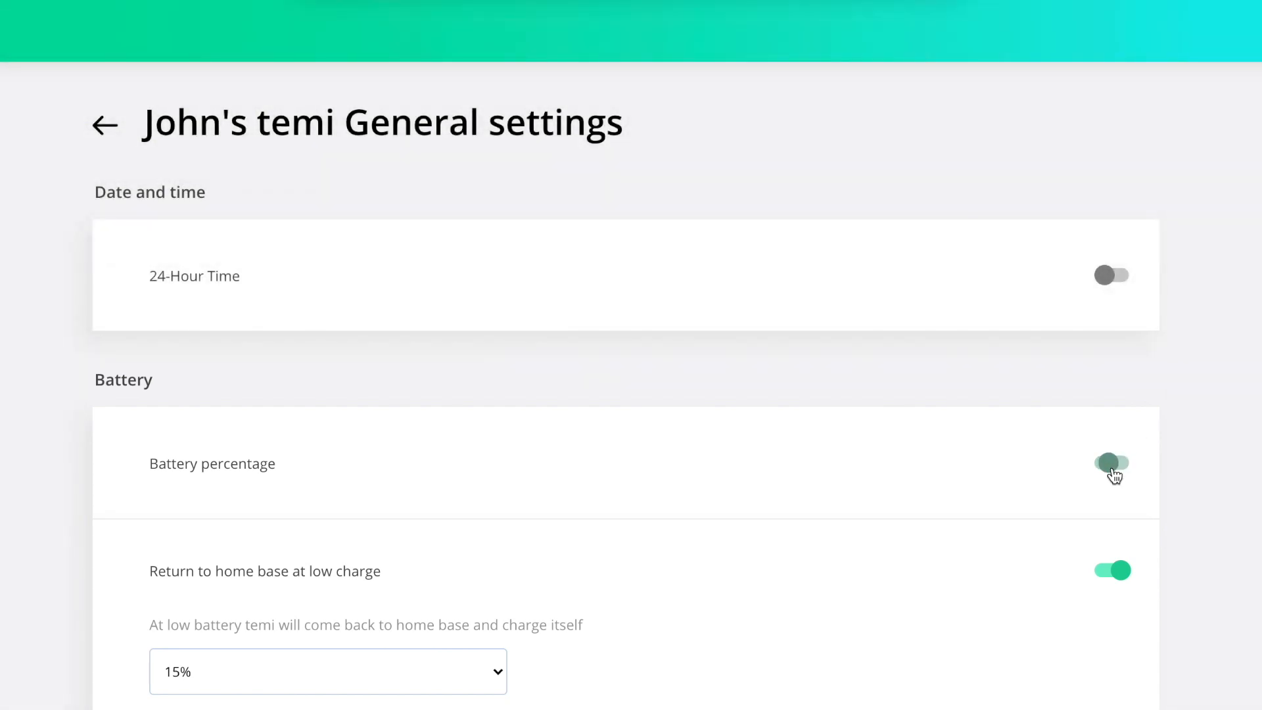
Set the battery level at which temi returns to its home base to 20%.
{"action": "scroll", "coordinate": [509, 662], "scroll_direction": "down", "scroll_amount": 3}
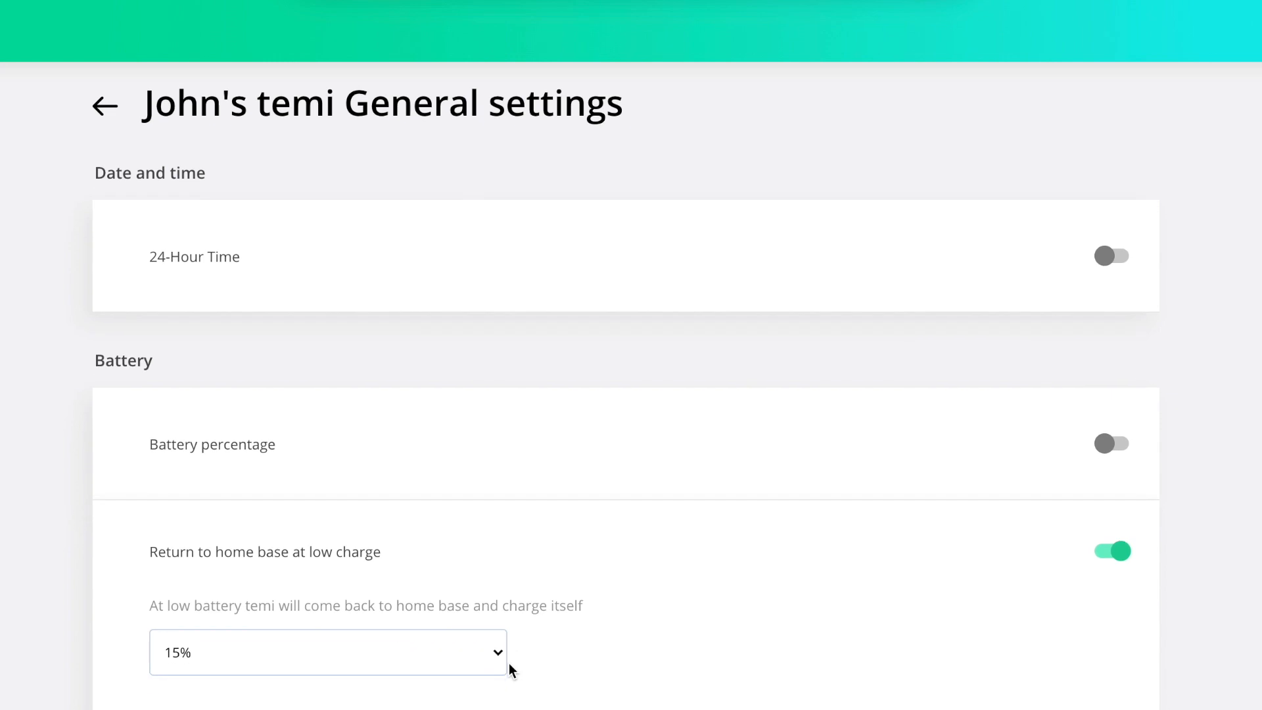
{"action": "left_click", "coordinate": [500, 493]}
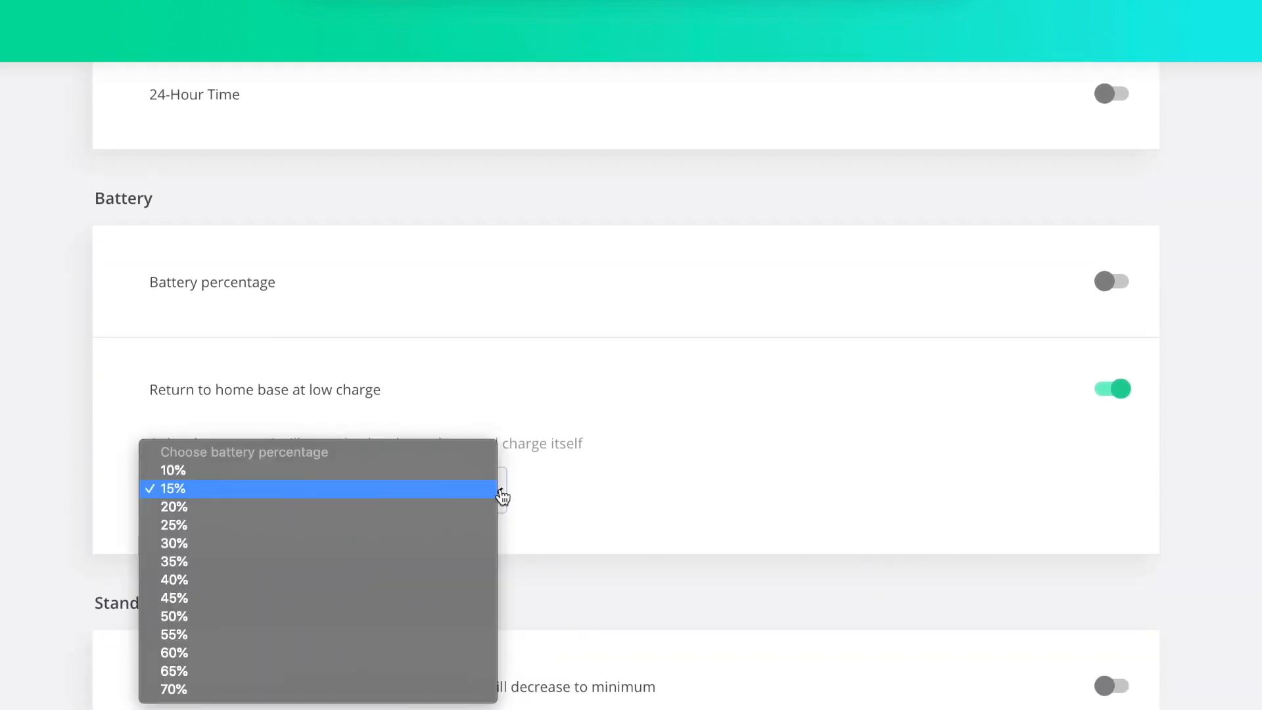
{"action": "left_click", "coordinate": [460, 506]}
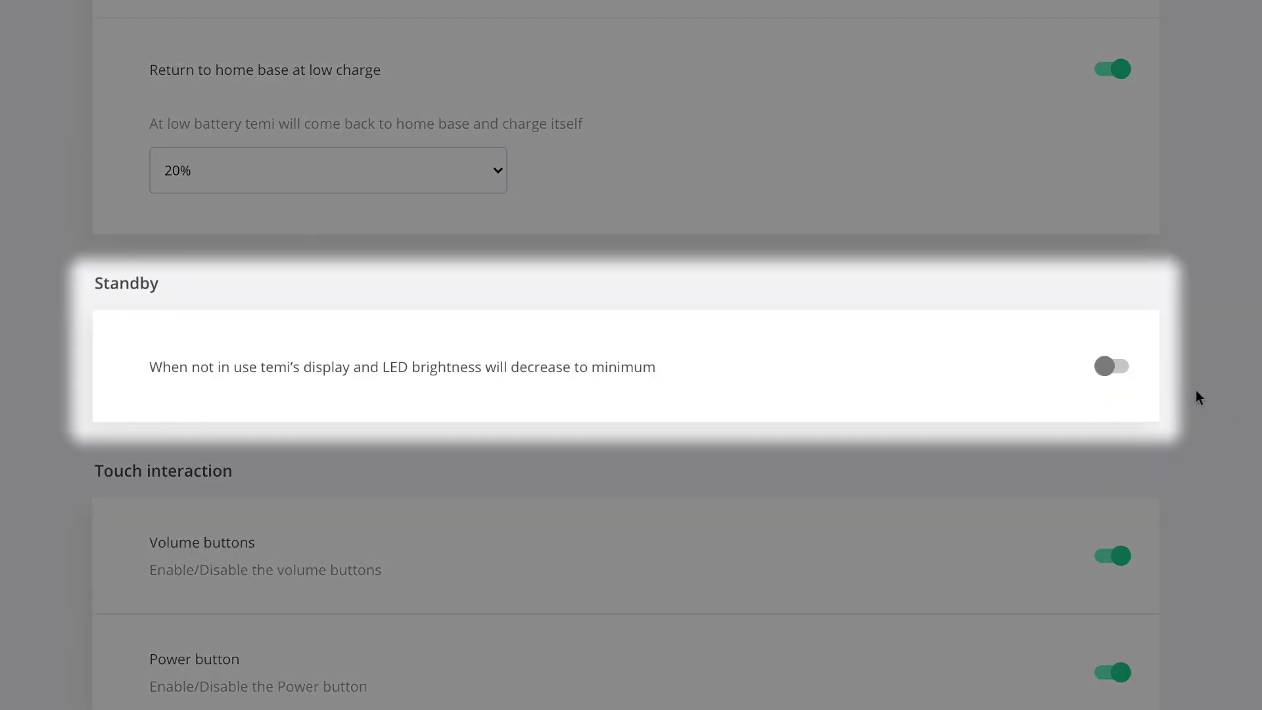
Try the Standby brightness switch and check the Interaction button options under Touch interaction.
{"action": "left_click", "coordinate": [1117, 372]}
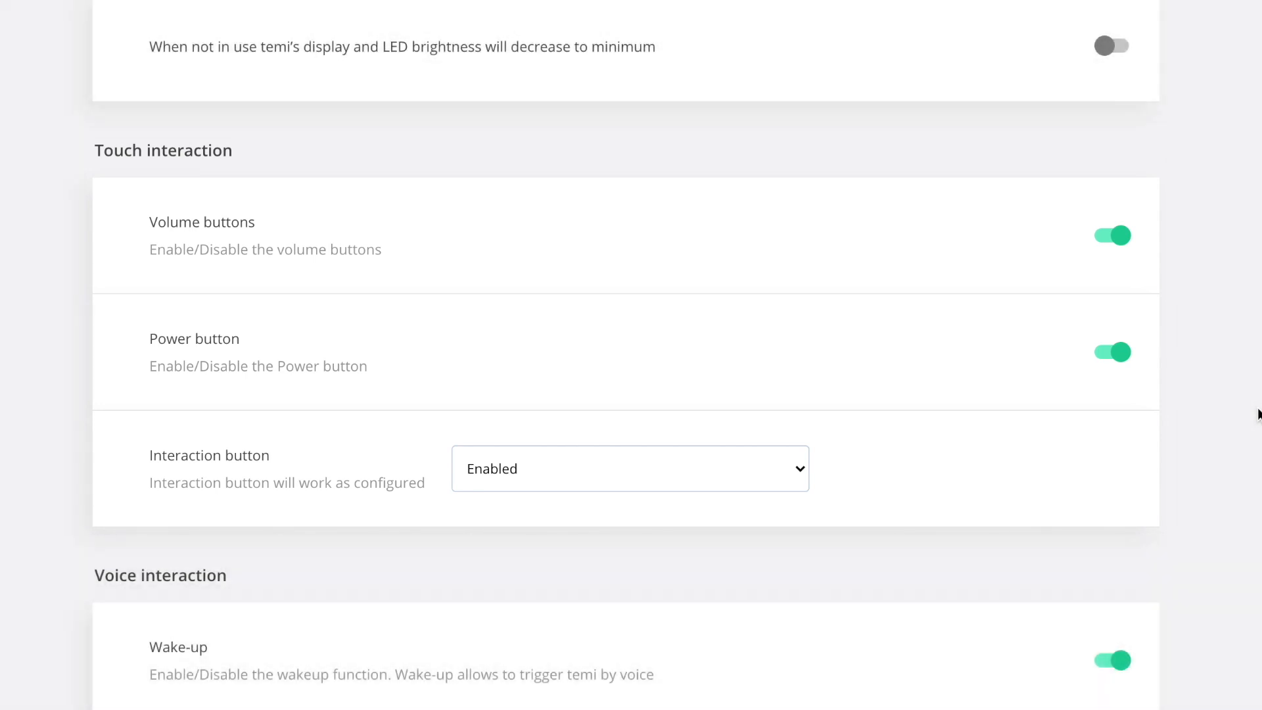
{"action": "left_click", "coordinate": [805, 481]}
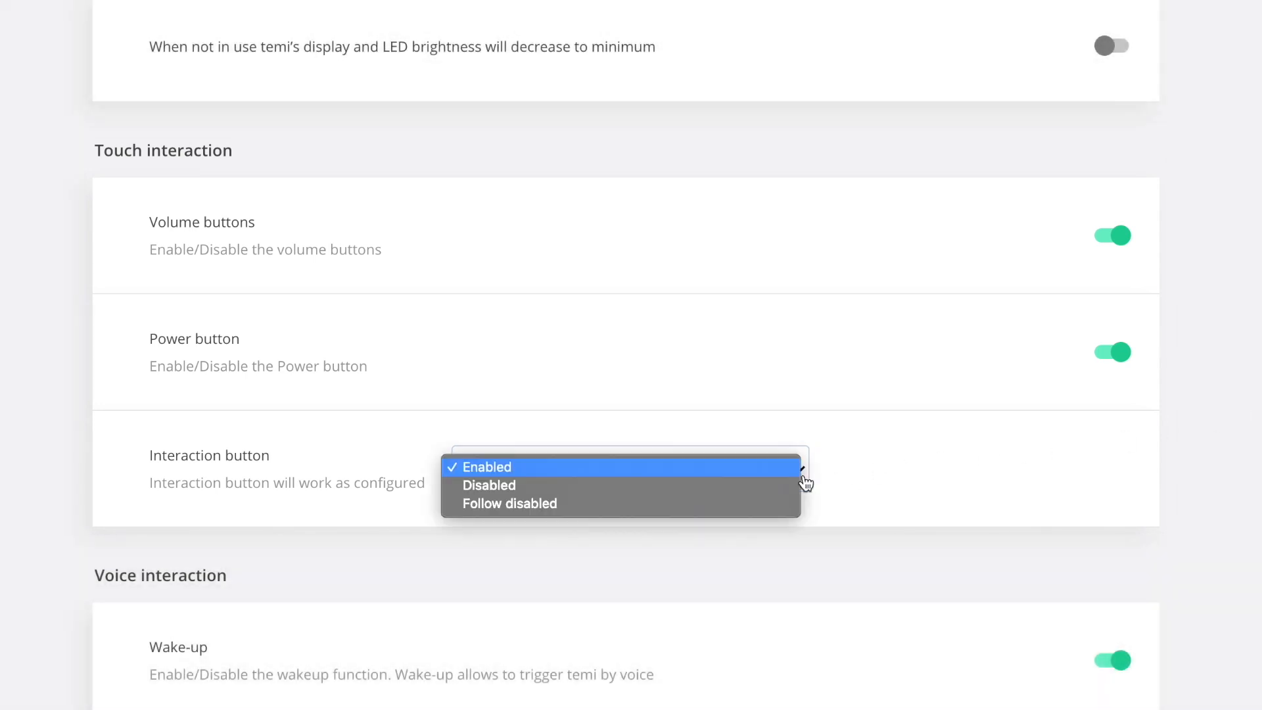
{"action": "left_click", "coordinate": [1211, 487]}
{"action": "scroll", "coordinate": [1210, 488], "scroll_direction": "down", "scroll_amount": 5}
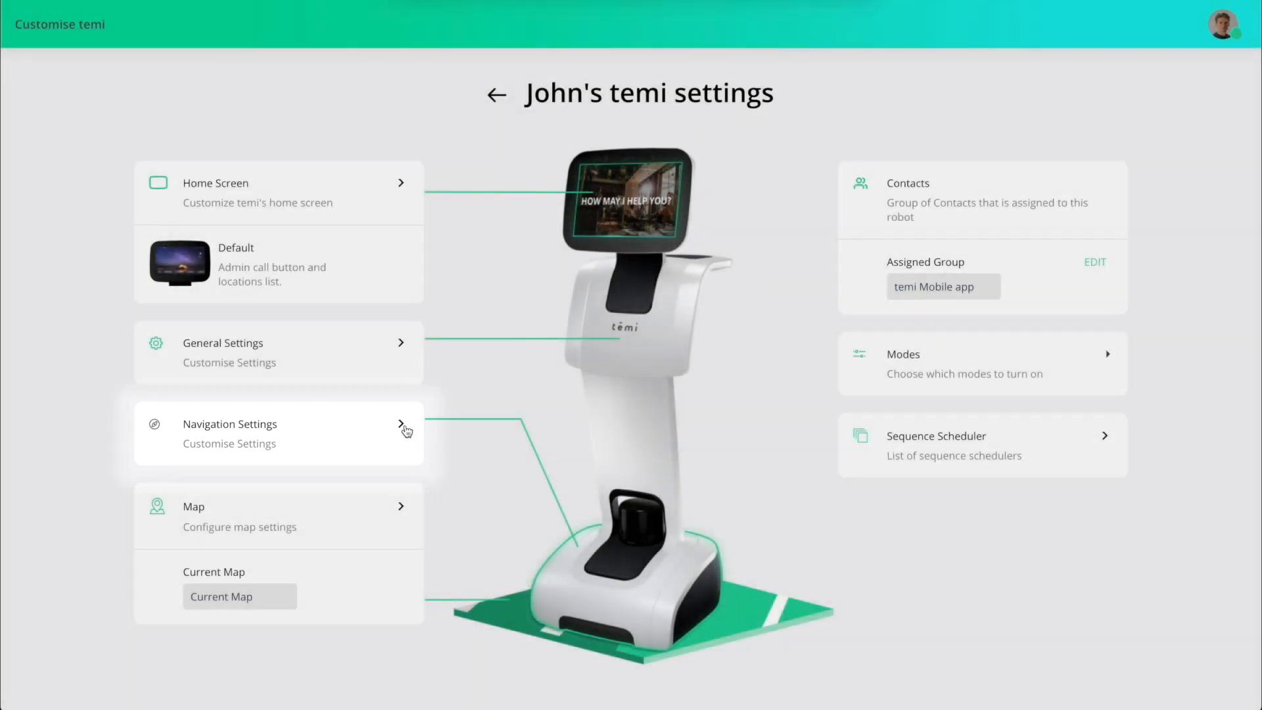
Open the robot's Navigation Settings, keeping Yes for stairs or drops and High for obstacle avoidance sensitivity.
{"action": "left_click", "coordinate": [402, 426]}
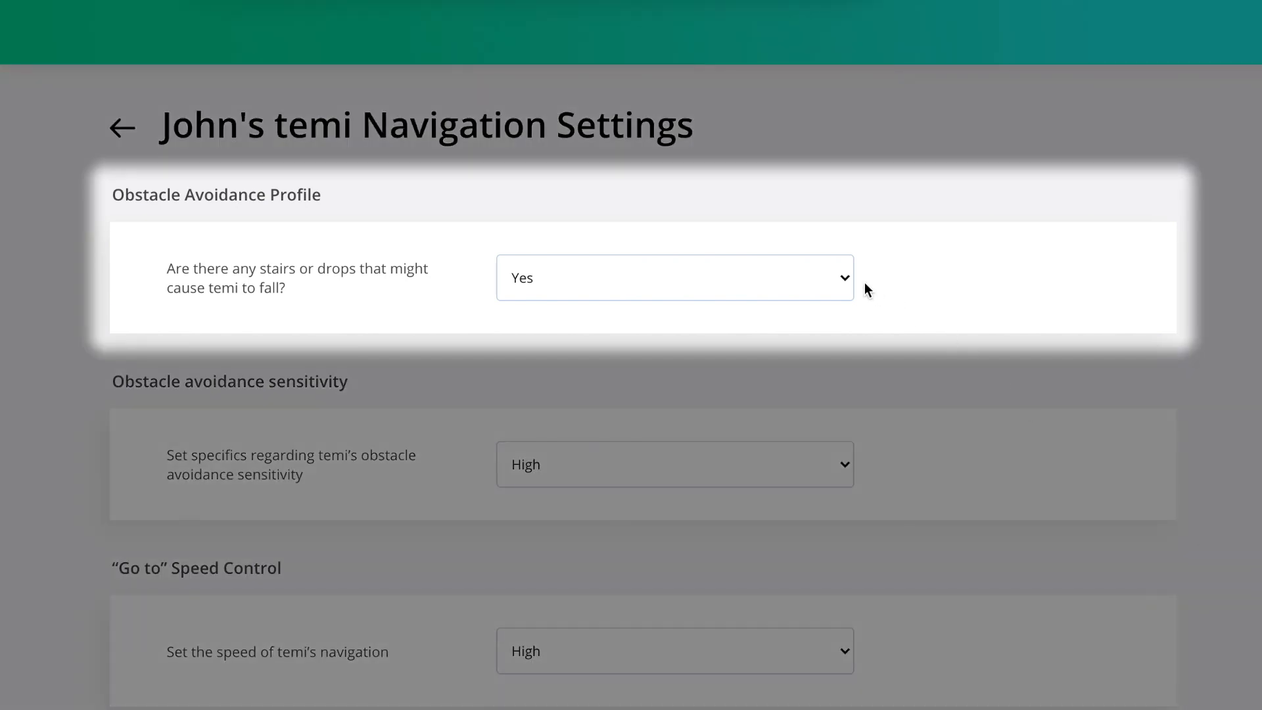
{"action": "left_click", "coordinate": [848, 283]}
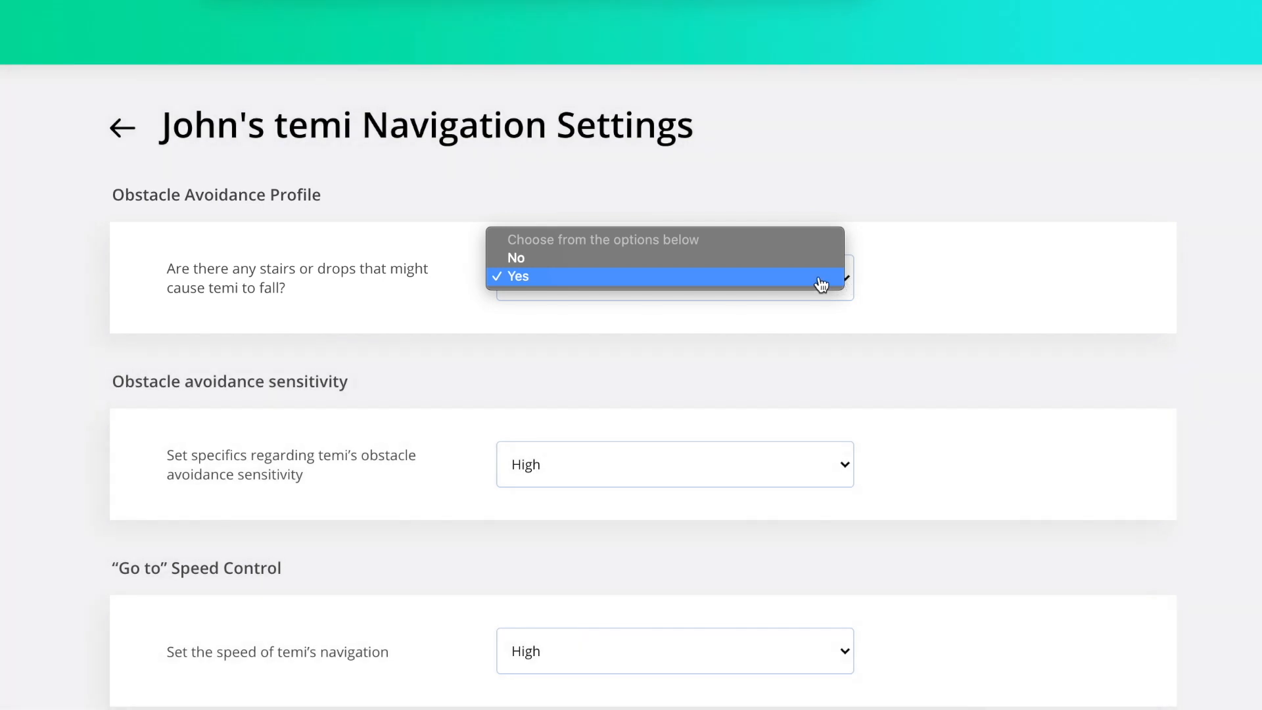
{"action": "left_click", "coordinate": [821, 284]}
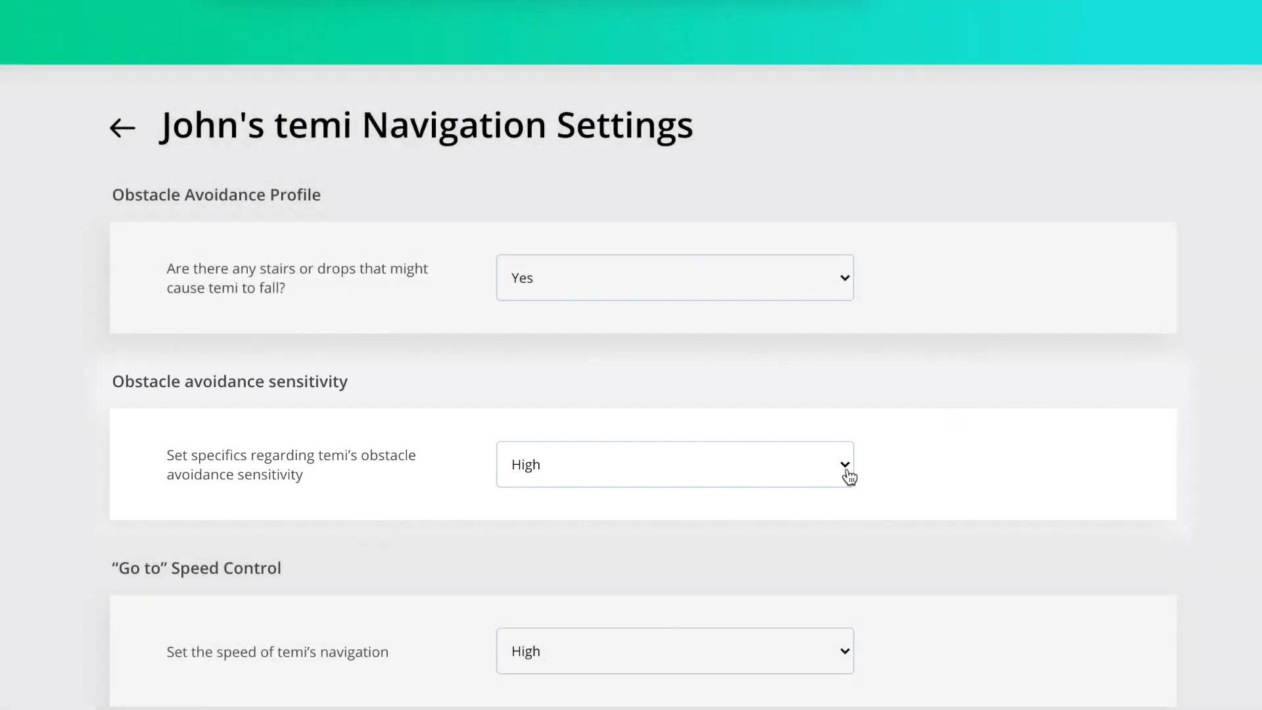
{"action": "left_click", "coordinate": [847, 472]}
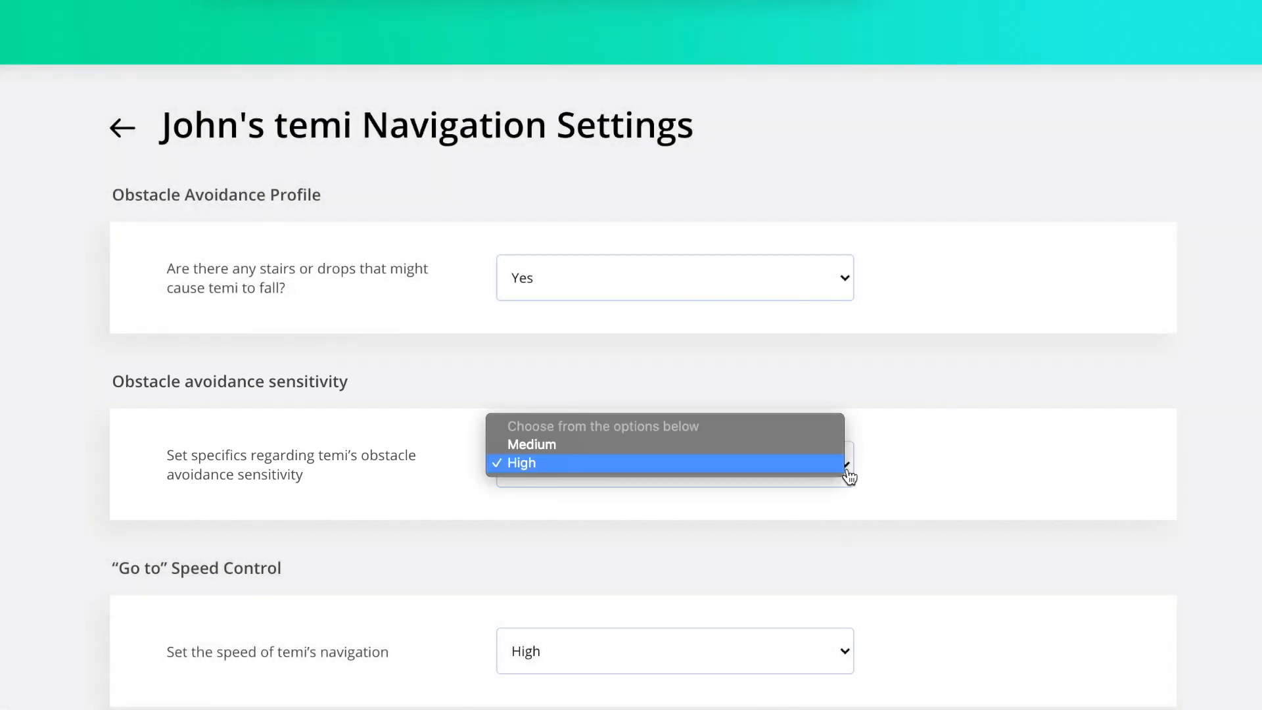
{"action": "left_click", "coordinate": [818, 469]}
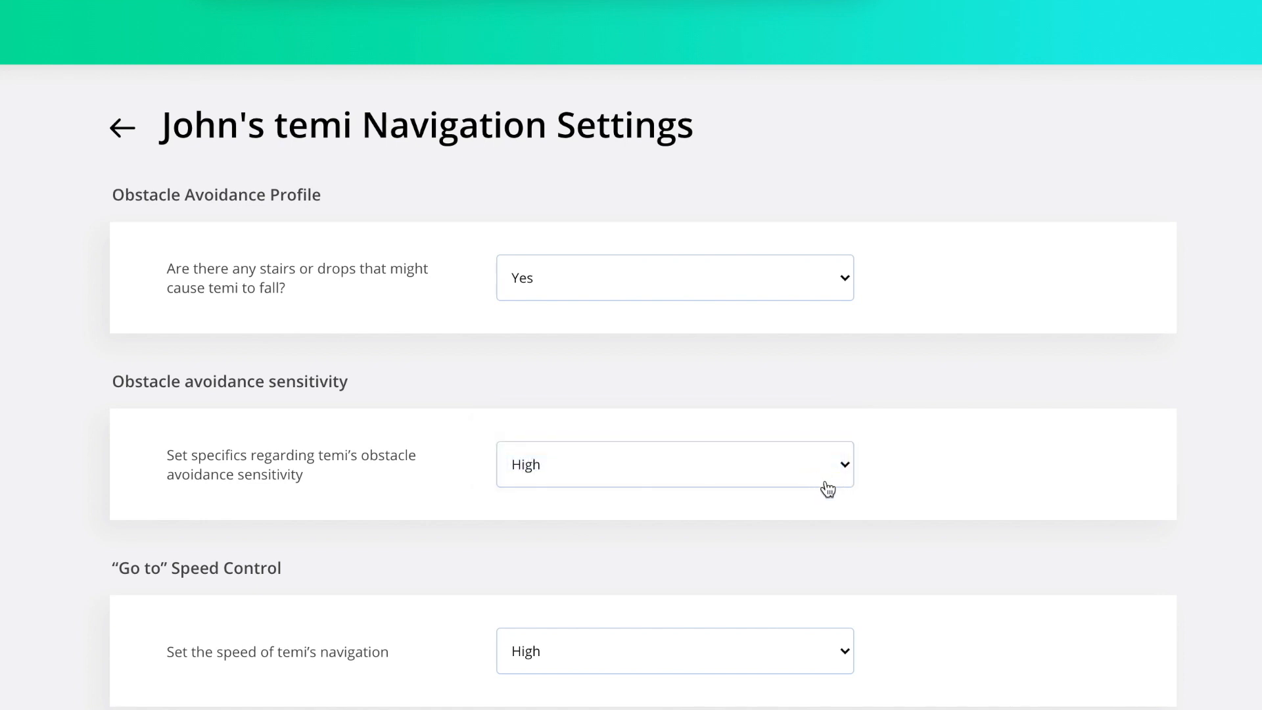
Check the "Go to" Speed Control options and keep the navigation speed at High.
{"action": "scroll", "coordinate": [905, 549], "scroll_direction": "down", "scroll_amount": 3}
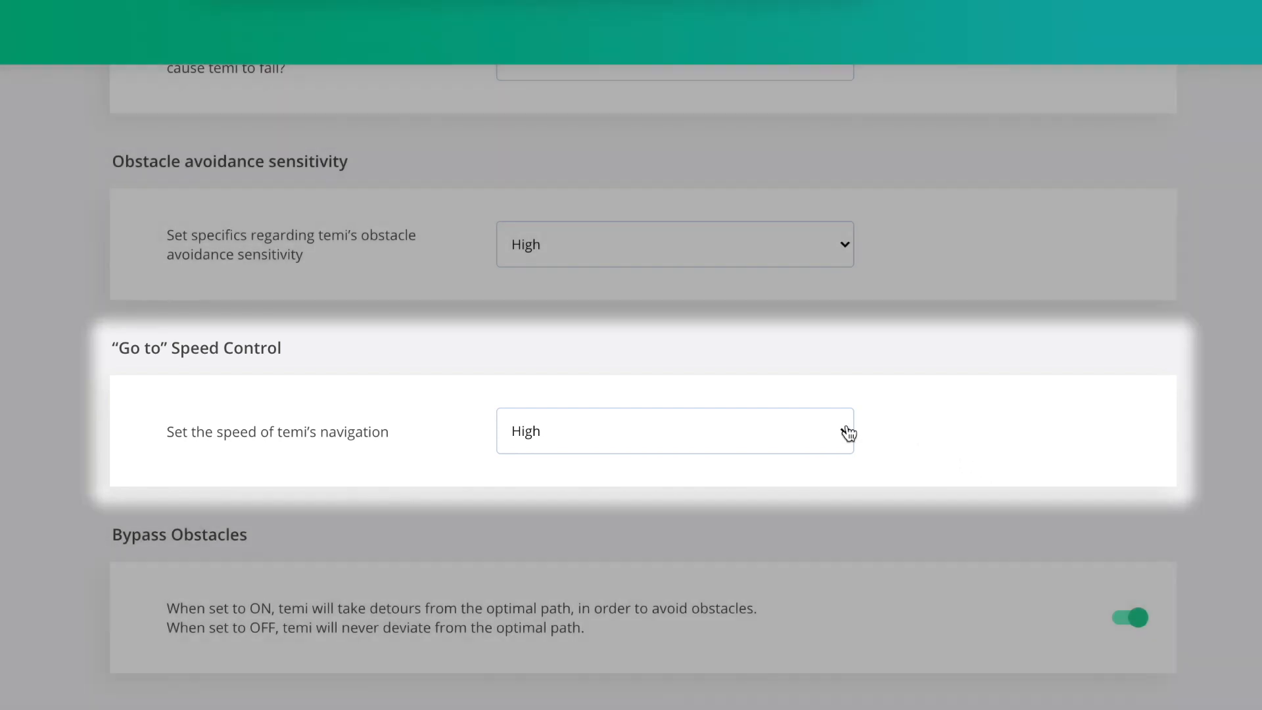
{"action": "left_click", "coordinate": [846, 433]}
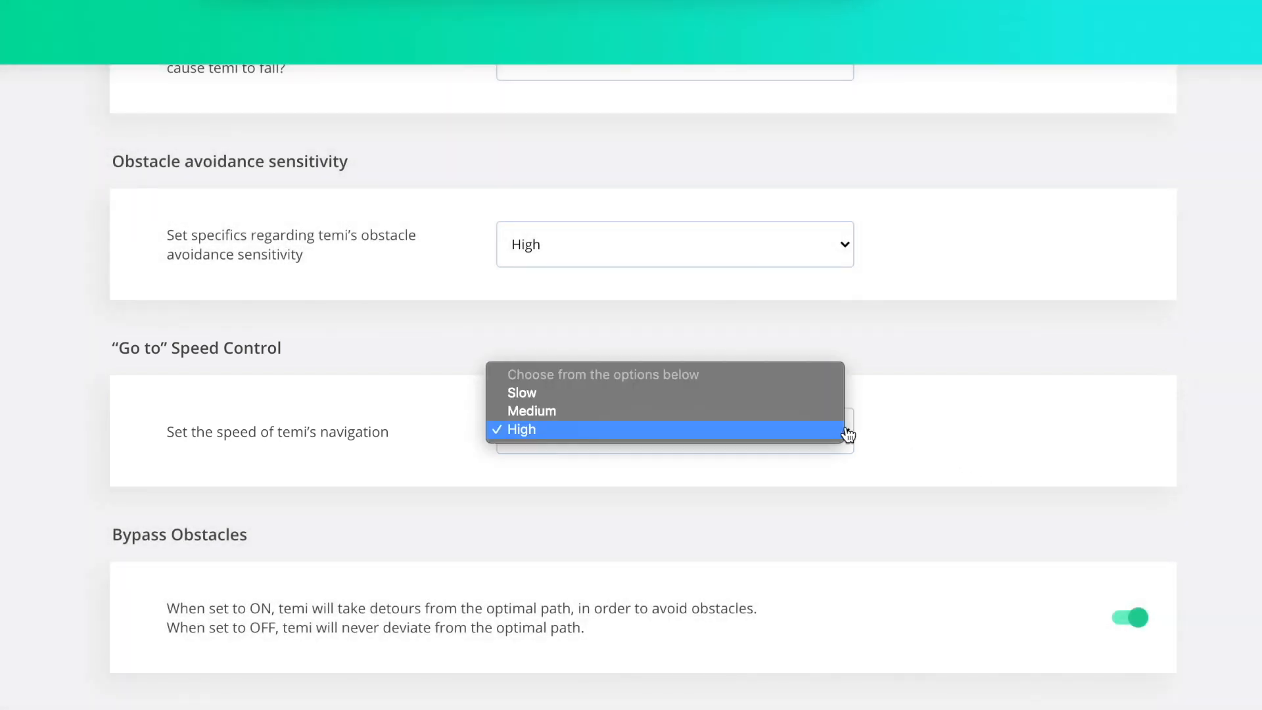
{"action": "left_click", "coordinate": [848, 429]}
Try turning Bypass Obstacles off and back on, and check the Navigation Timeout options.
{"action": "scroll", "coordinate": [1096, 492], "scroll_direction": "down", "scroll_amount": 4}
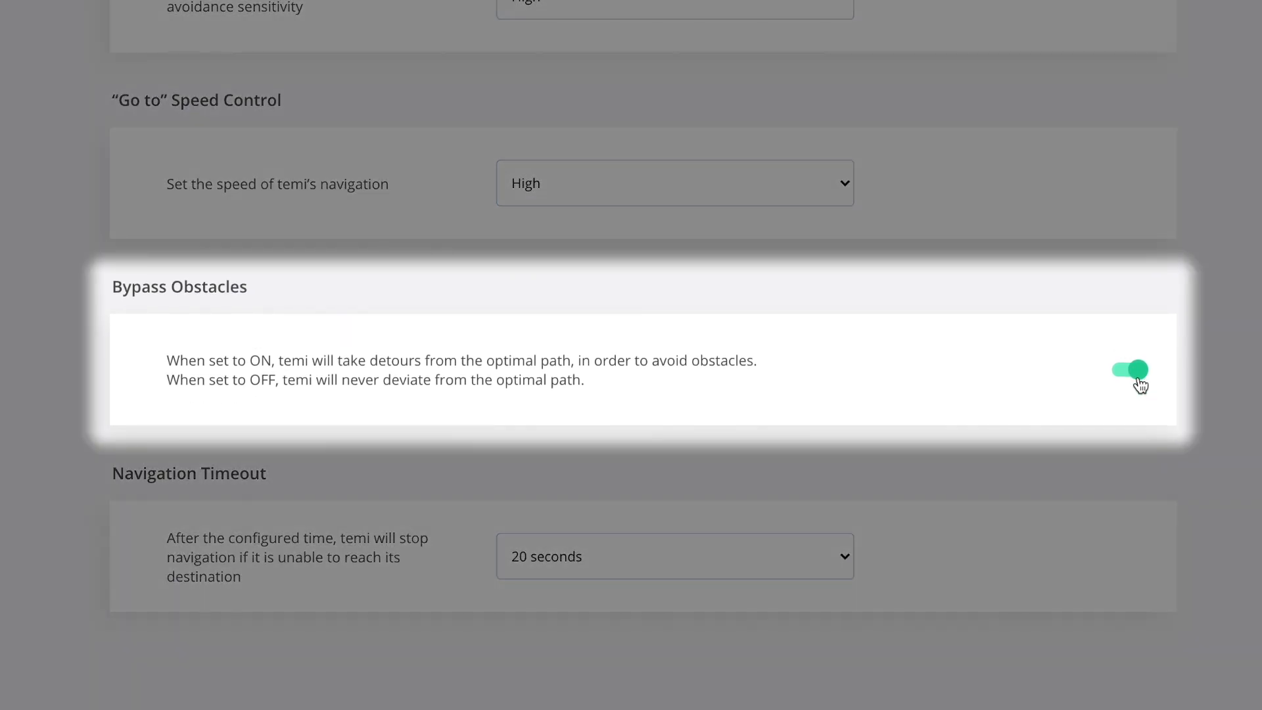
{"action": "left_click", "coordinate": [1139, 380]}
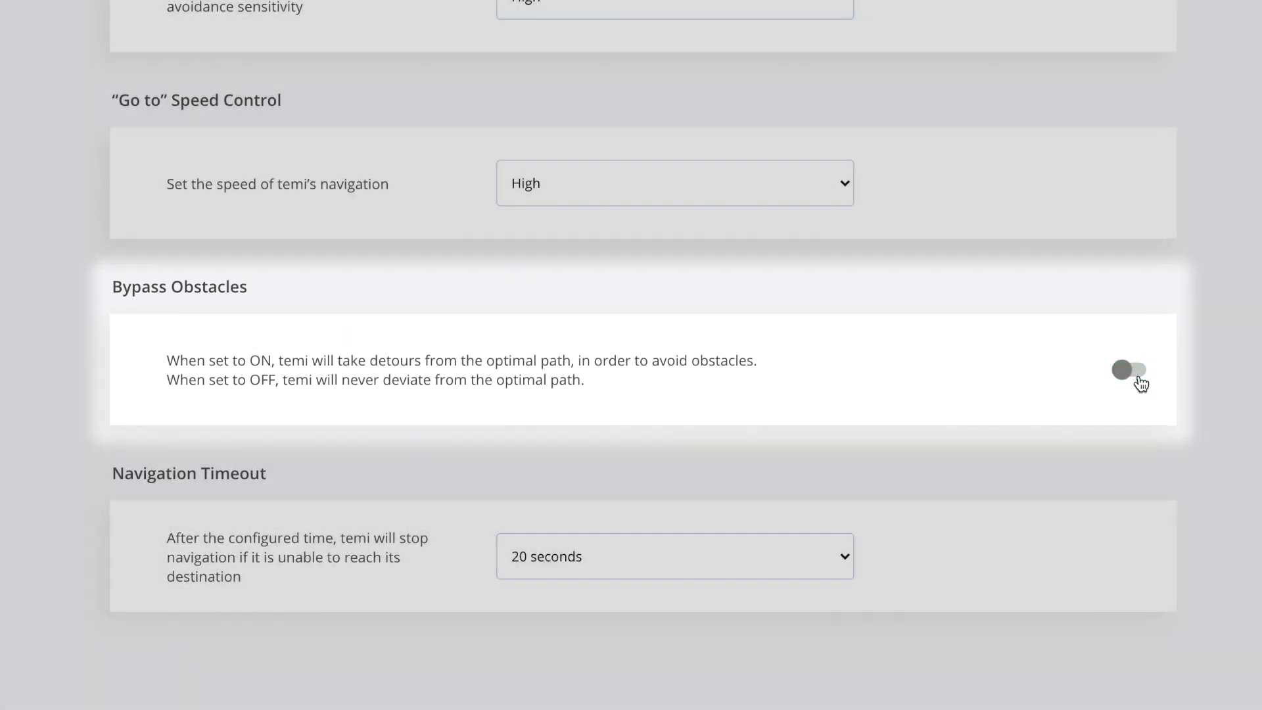
{"action": "left_click", "coordinate": [1139, 380]}
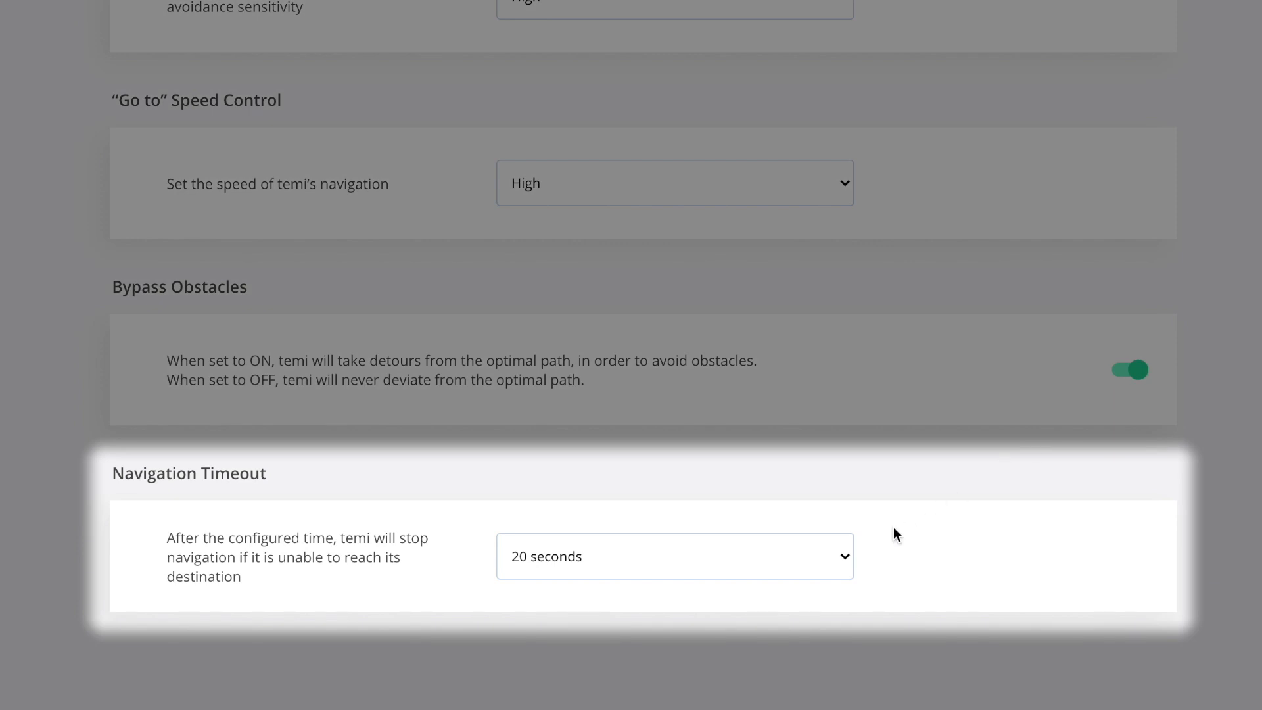
{"action": "left_click", "coordinate": [850, 558]}
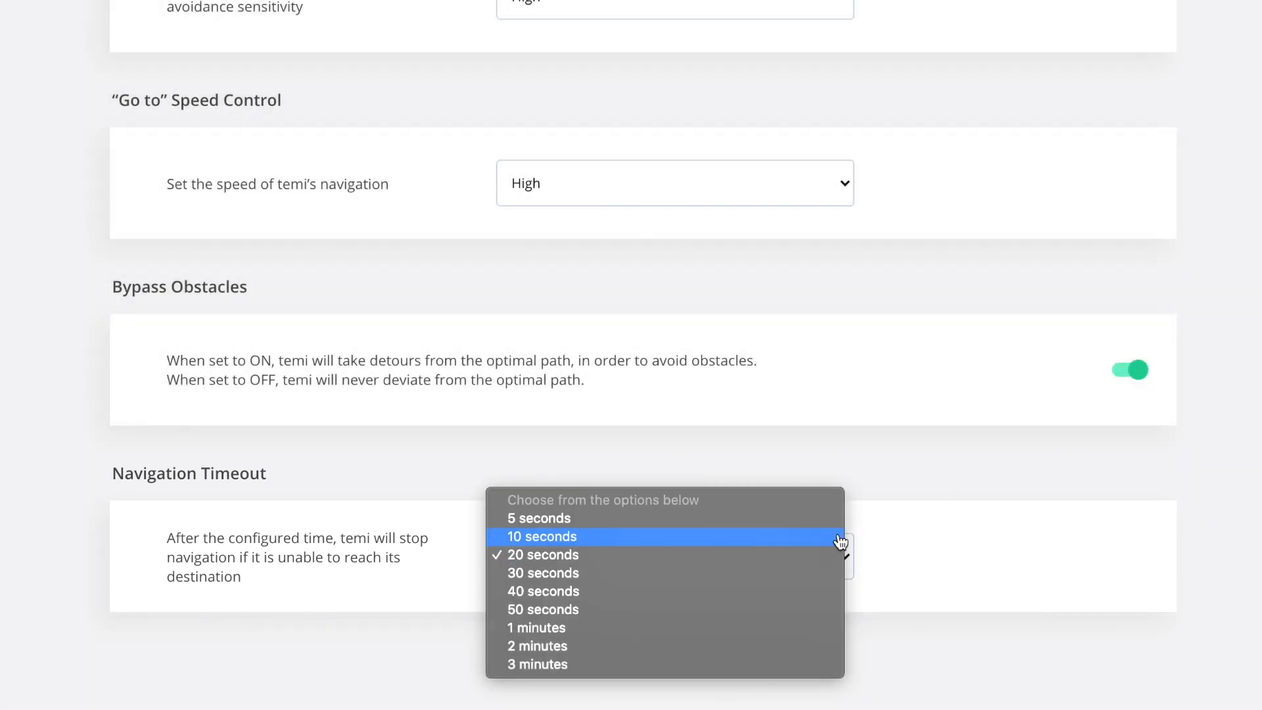
{"action": "left_click", "coordinate": [840, 542]}
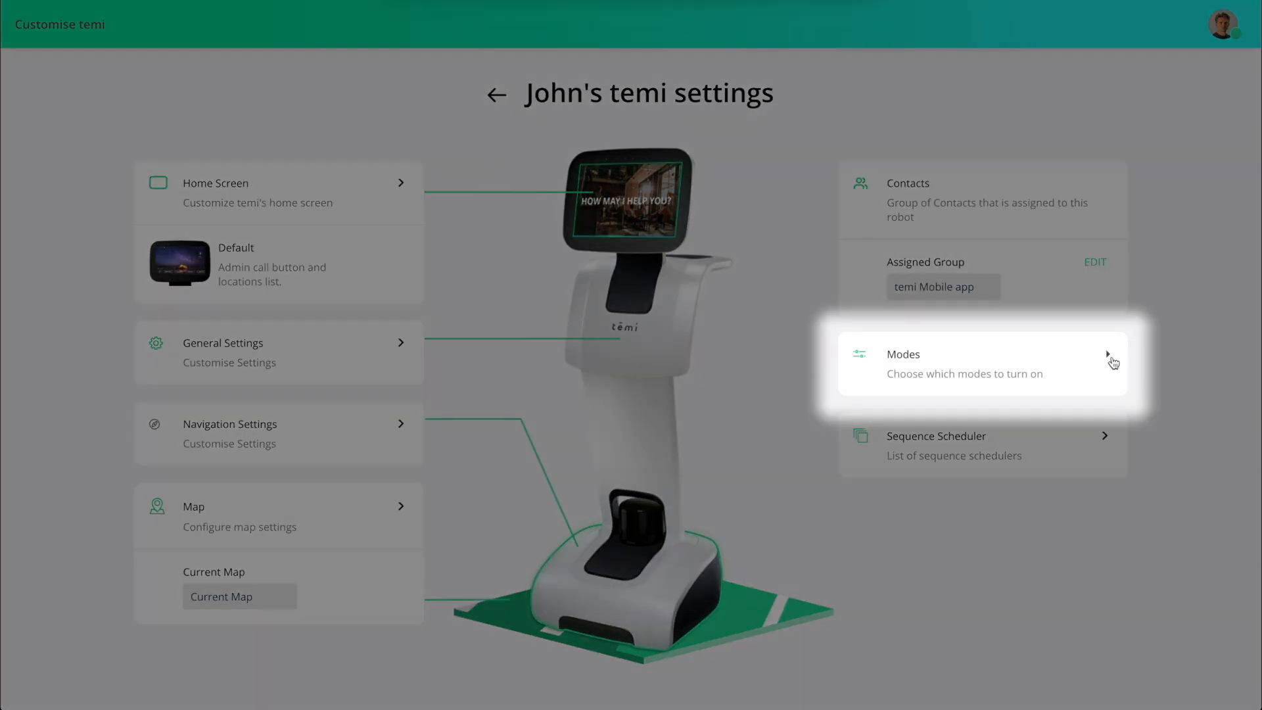
Switch the robot's mode to Privacy and open the settings of Greet mode.
{"action": "left_click", "coordinate": [1109, 356]}
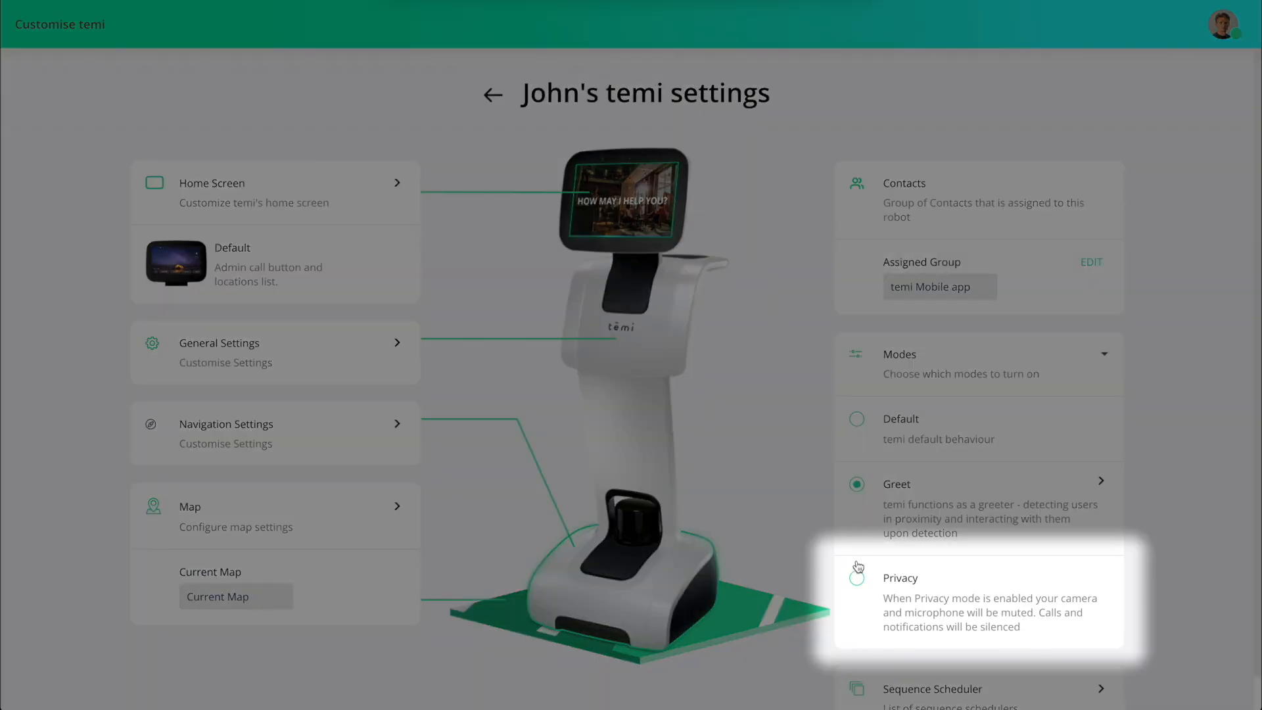
{"action": "left_click", "coordinate": [857, 580]}
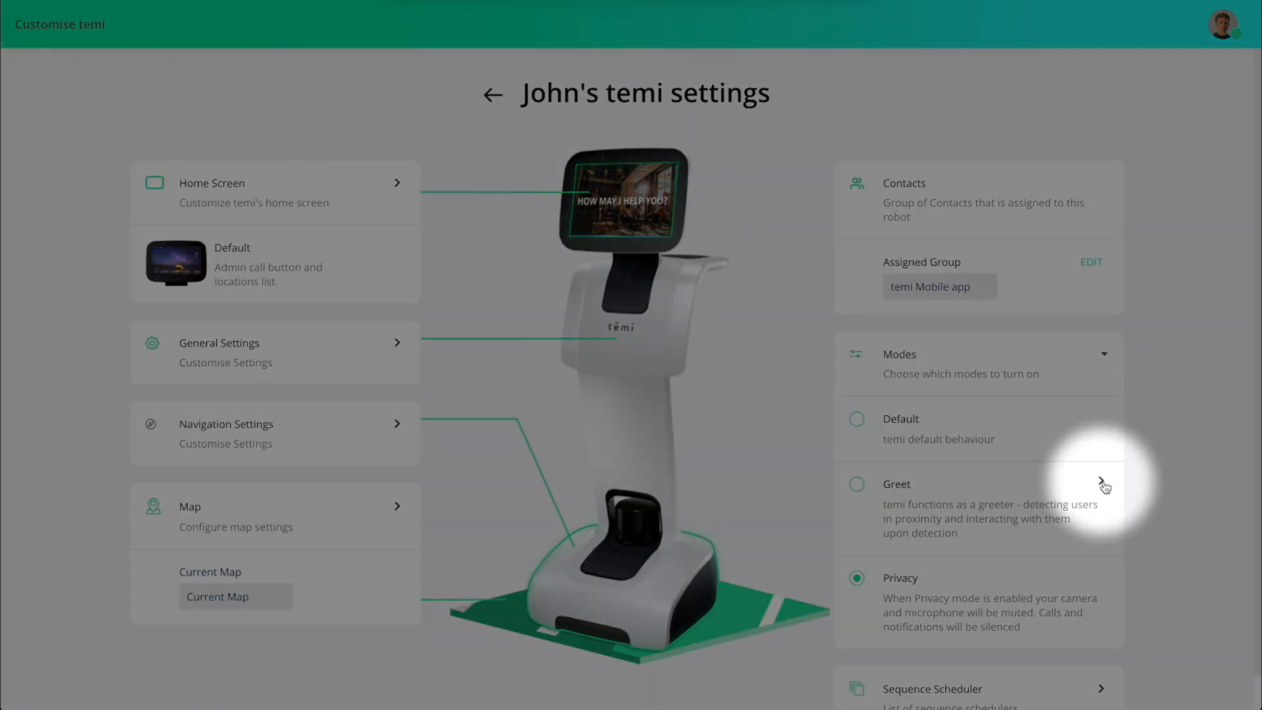
{"action": "left_click", "coordinate": [1101, 482]}
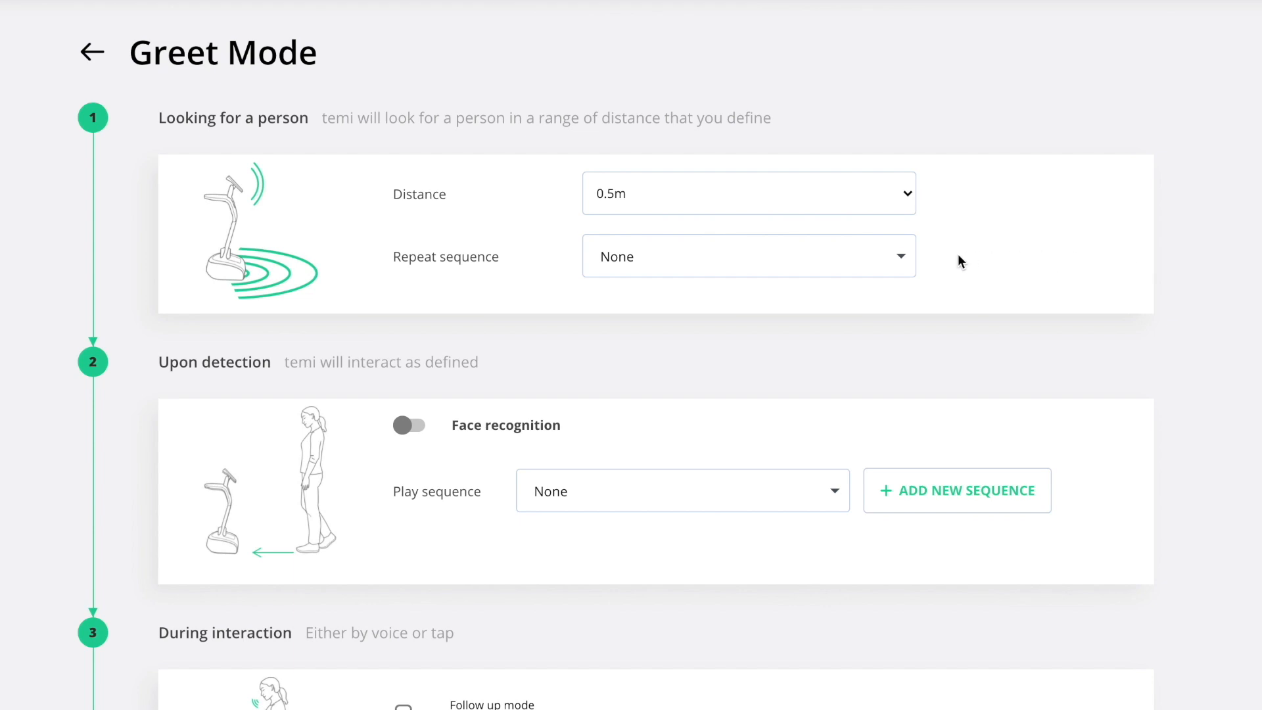
Set the Greet Mode repeat sequence to Logo Animation and choose a longer distance for detecting a person.
{"action": "left_click", "coordinate": [905, 256]}
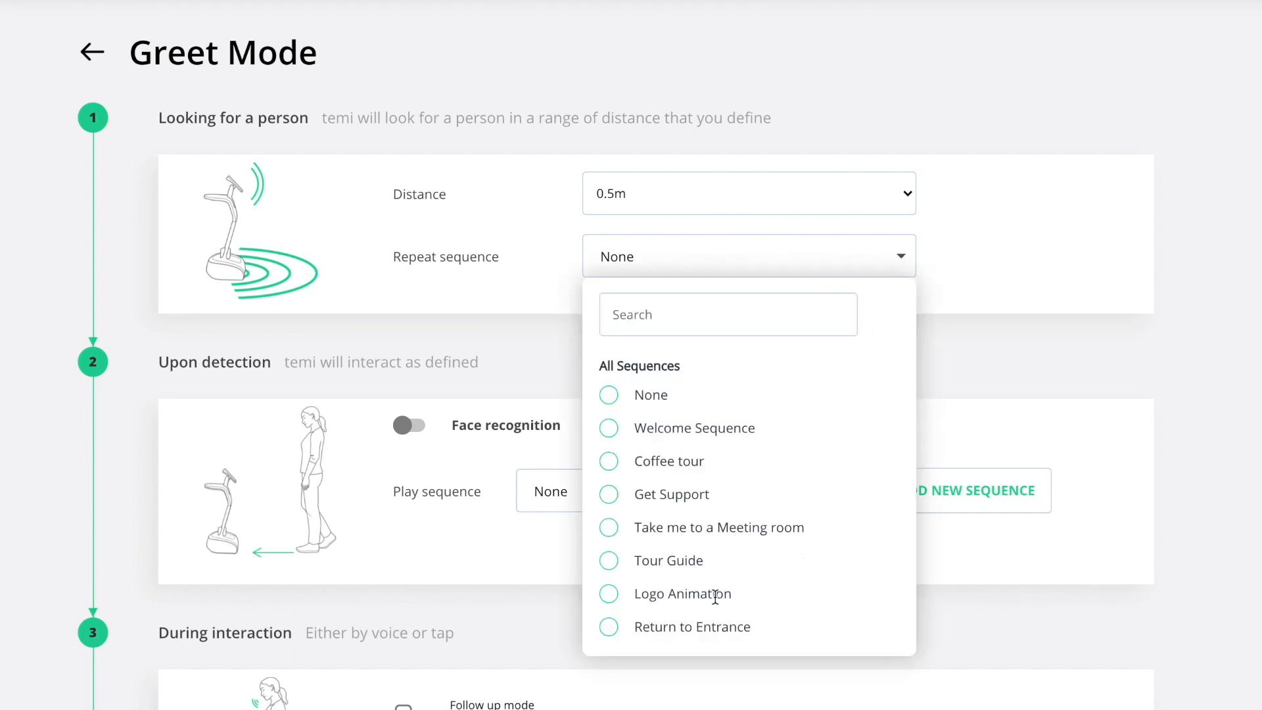
{"action": "left_click", "coordinate": [611, 593]}
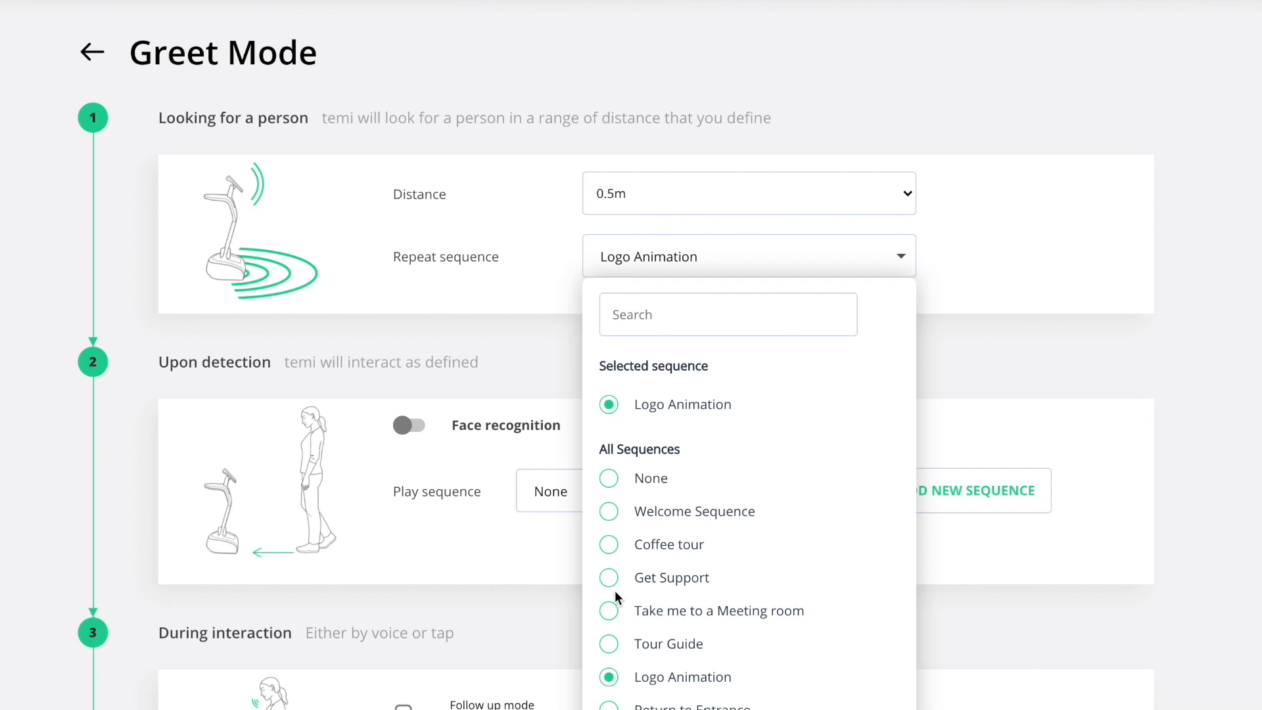
{"action": "left_click", "coordinate": [968, 350]}
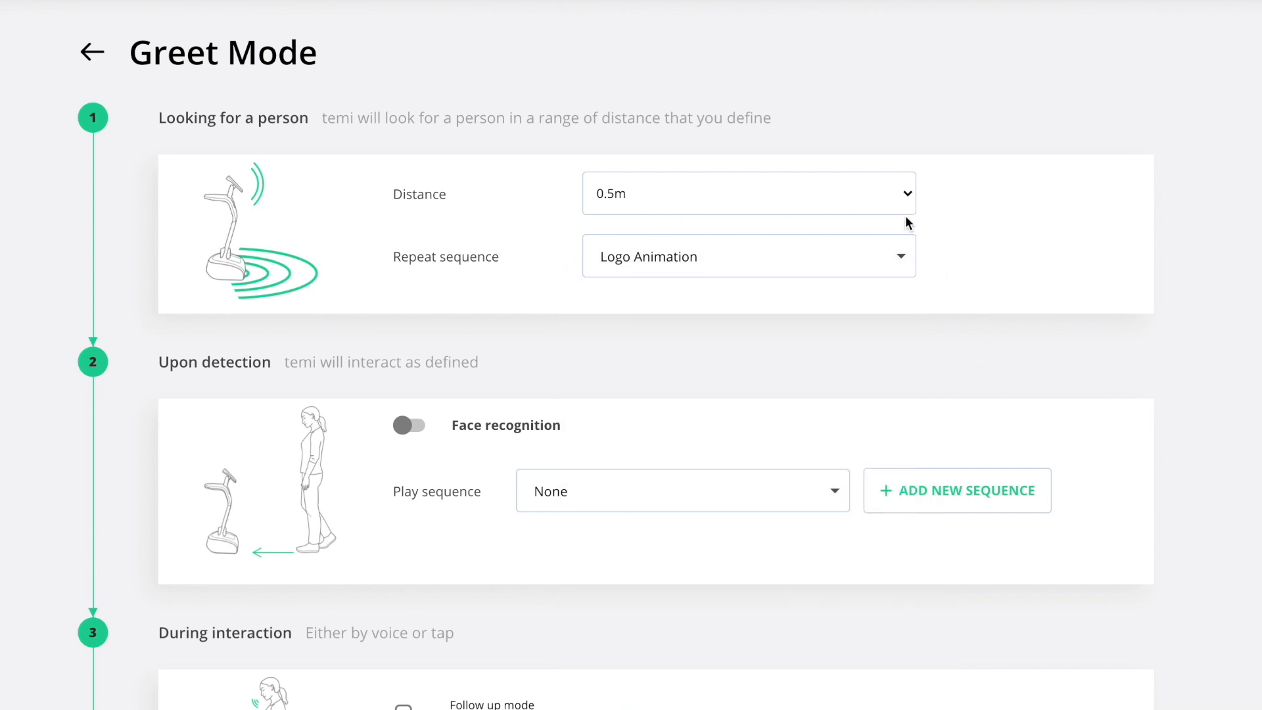
{"action": "left_click", "coordinate": [906, 195]}
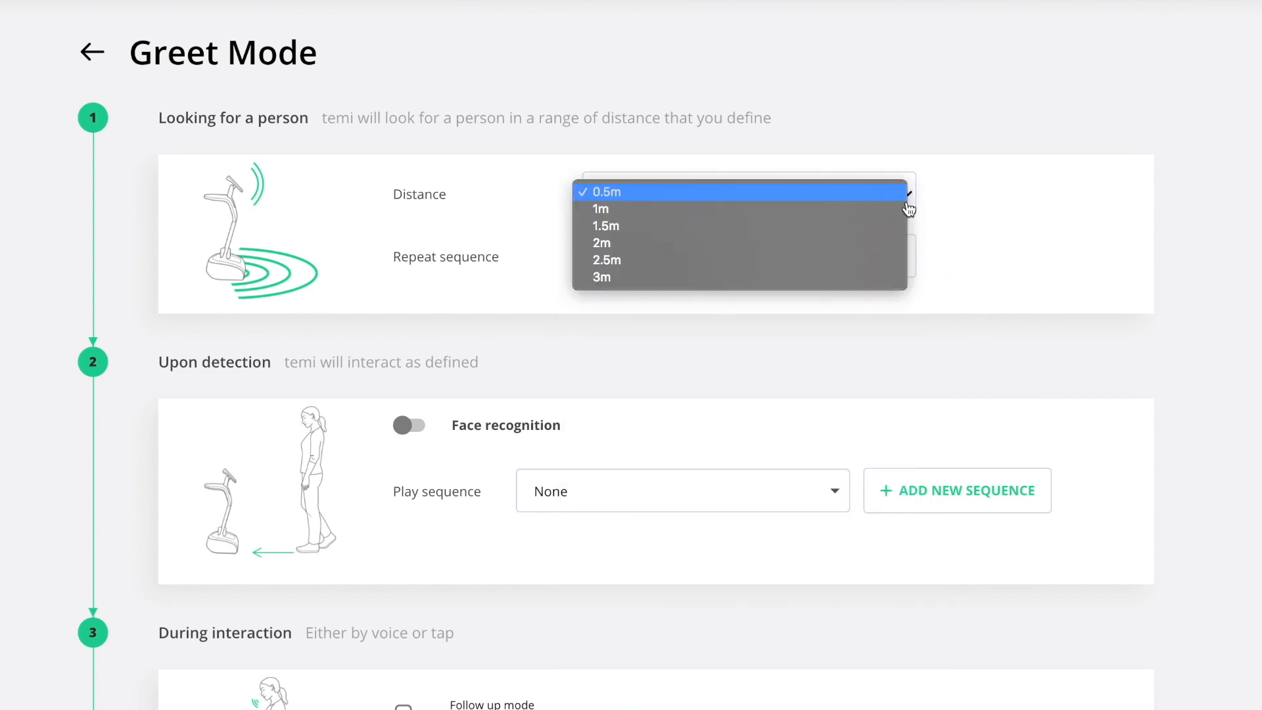
{"action": "left_click", "coordinate": [893, 243]}
{"action": "scroll", "coordinate": [1160, 160], "scroll_direction": "down", "scroll_amount": 5}
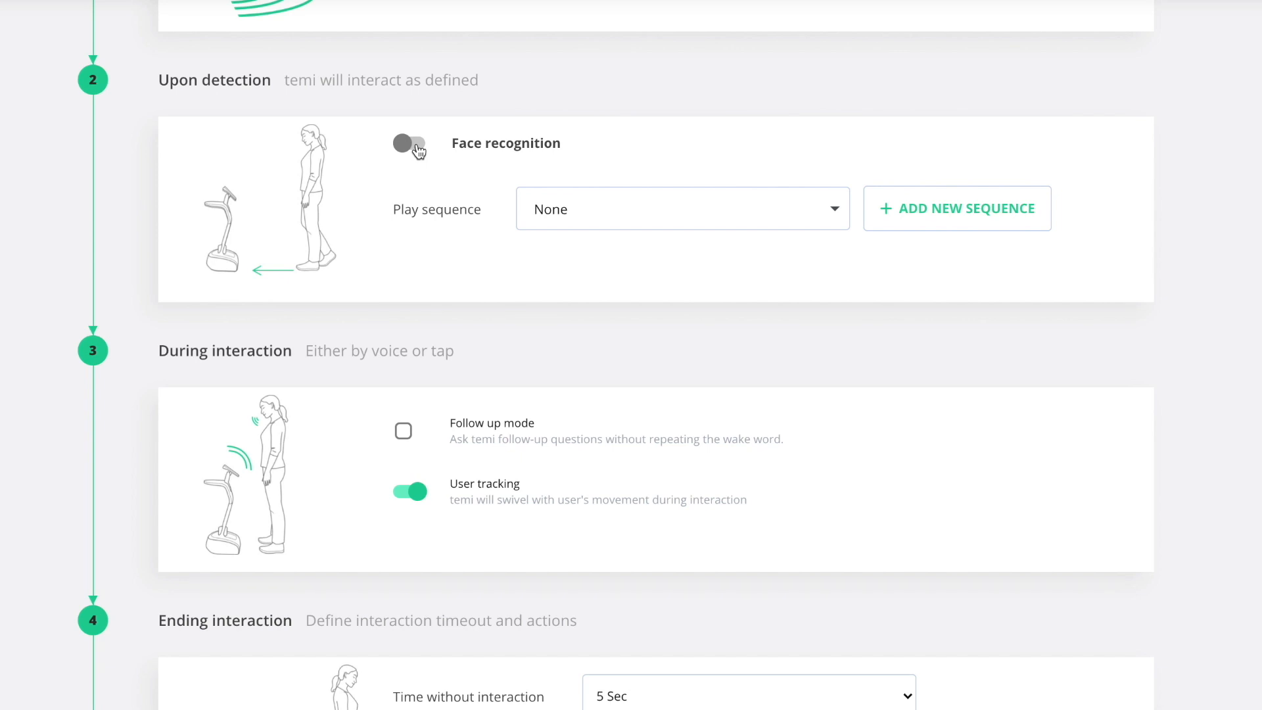
Turn on Face recognition upon detection and play the Welcome Sequence if the user is recognized.
{"action": "left_click", "coordinate": [412, 143]}
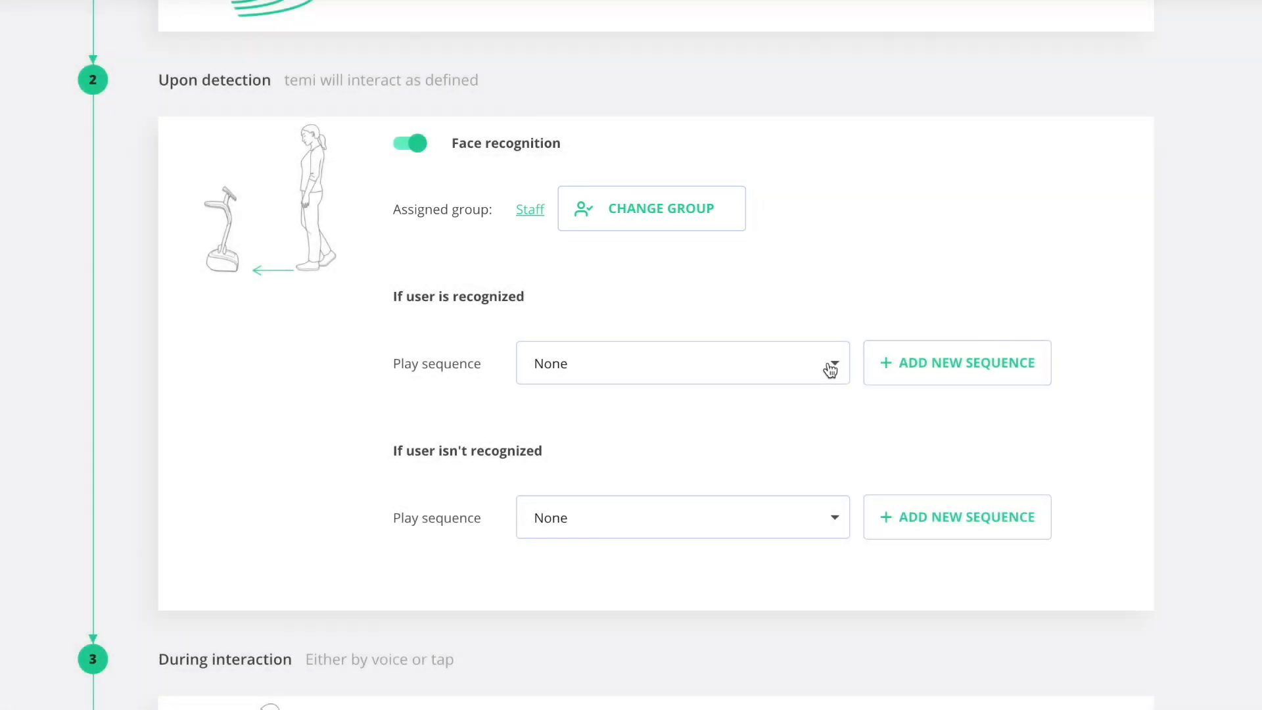
{"action": "left_click", "coordinate": [829, 365]}
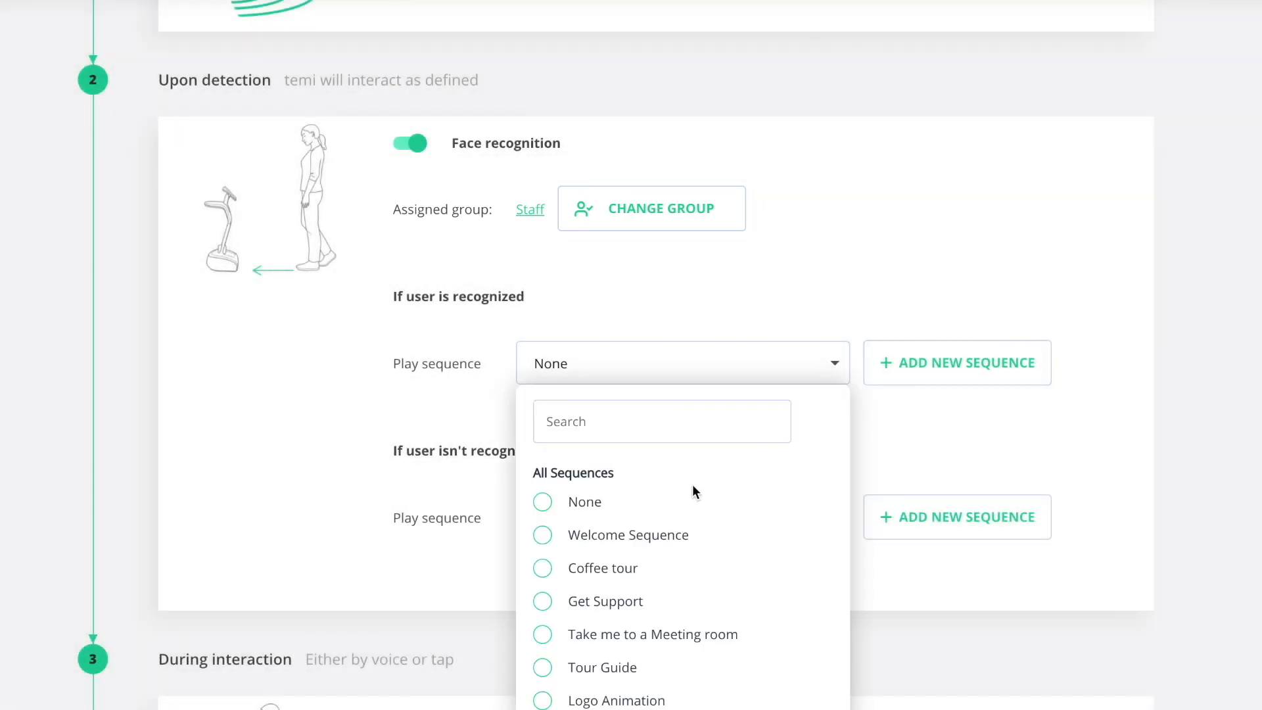
{"action": "left_click", "coordinate": [543, 534]}
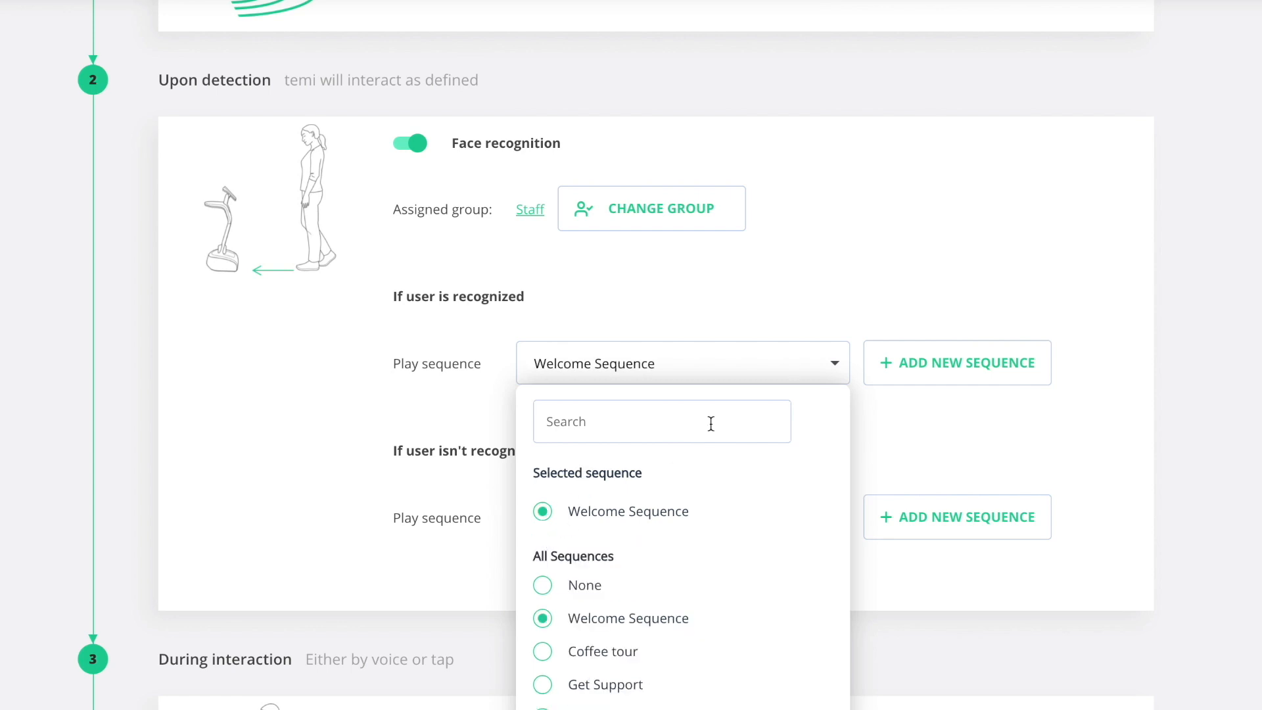
{"action": "left_click", "coordinate": [838, 373]}
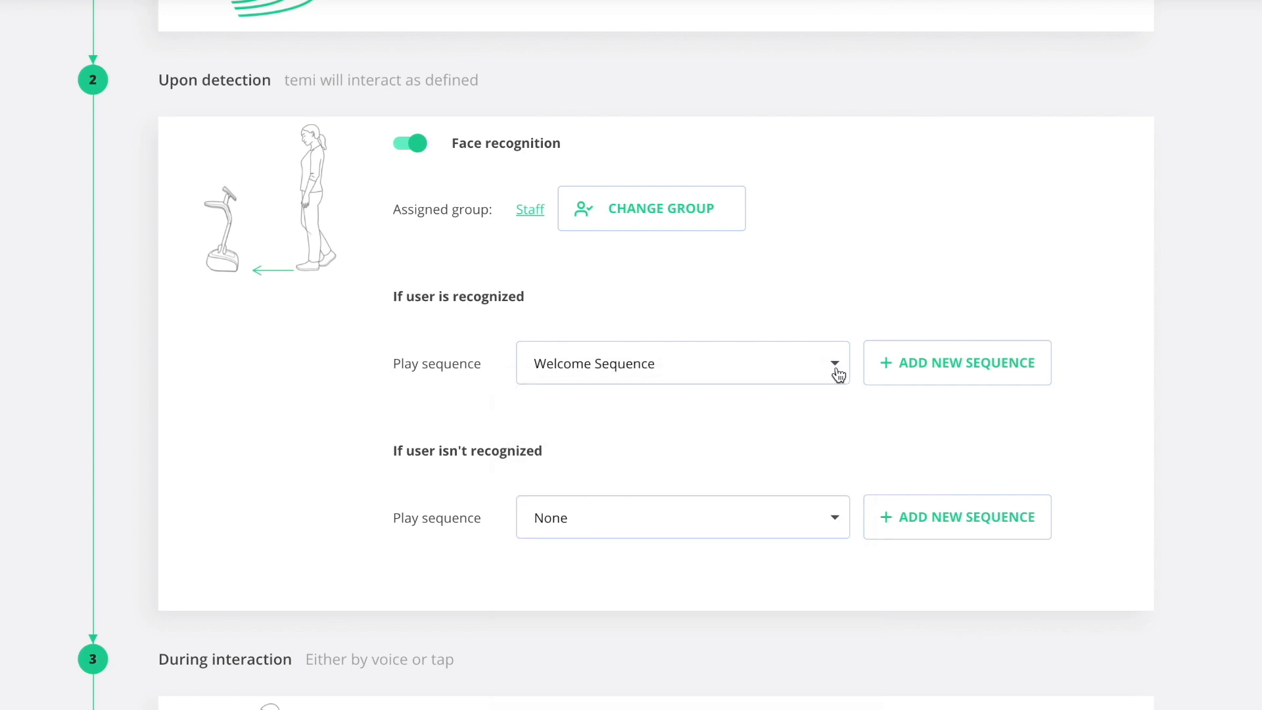
Set the sequence played when the user isn't recognized to Get Support.
{"action": "left_click", "coordinate": [838, 516]}
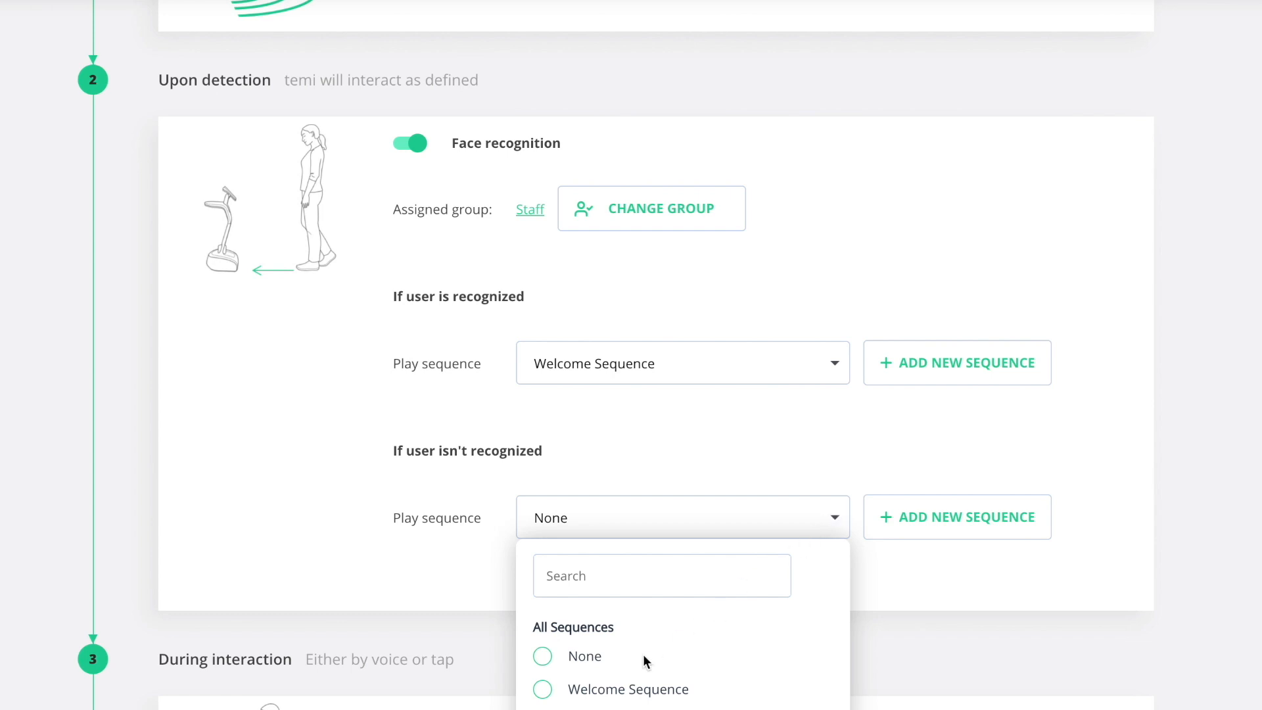
{"action": "scroll", "coordinate": [623, 674], "scroll_direction": "down", "scroll_amount": 2}
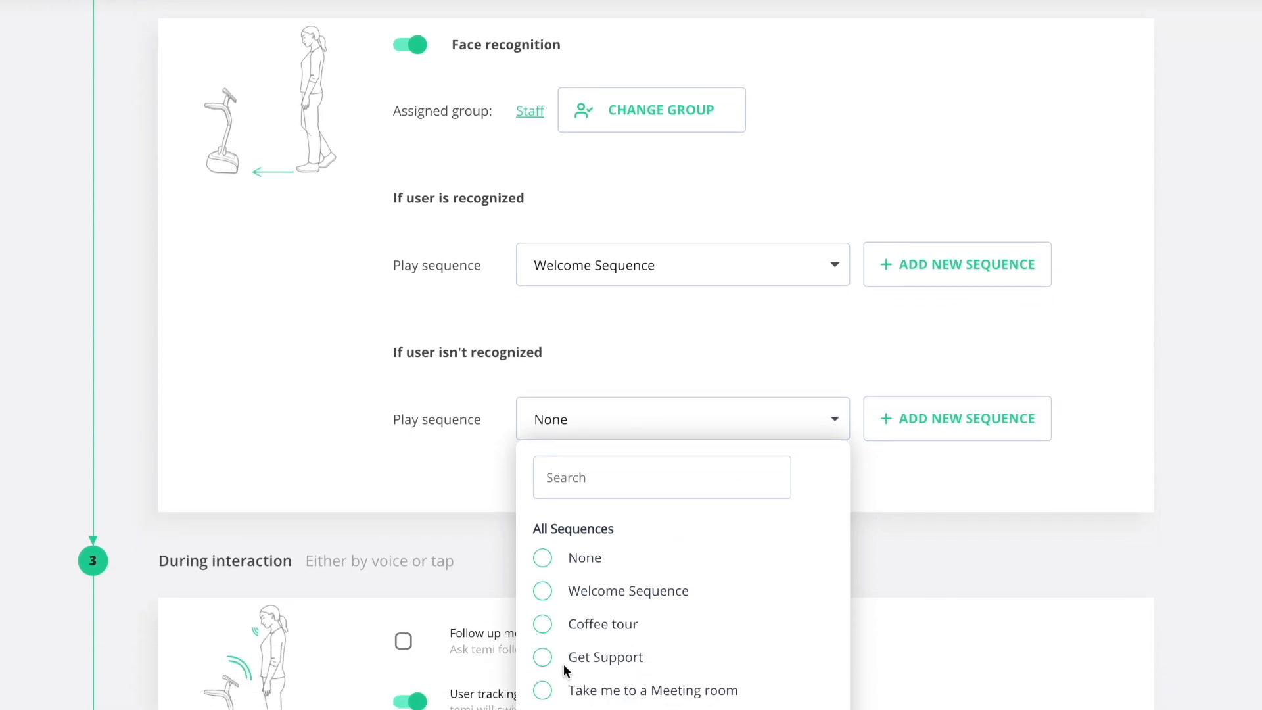
{"action": "left_click", "coordinate": [544, 660]}
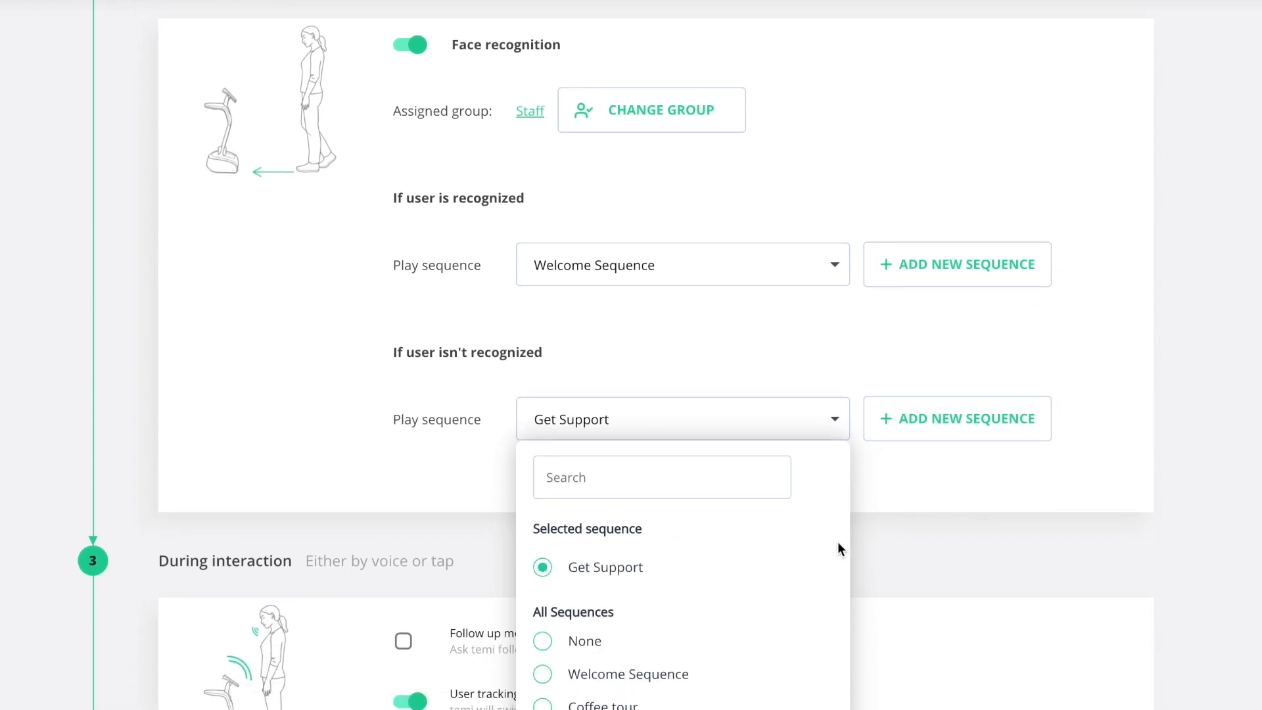
{"action": "left_click", "coordinate": [870, 496]}
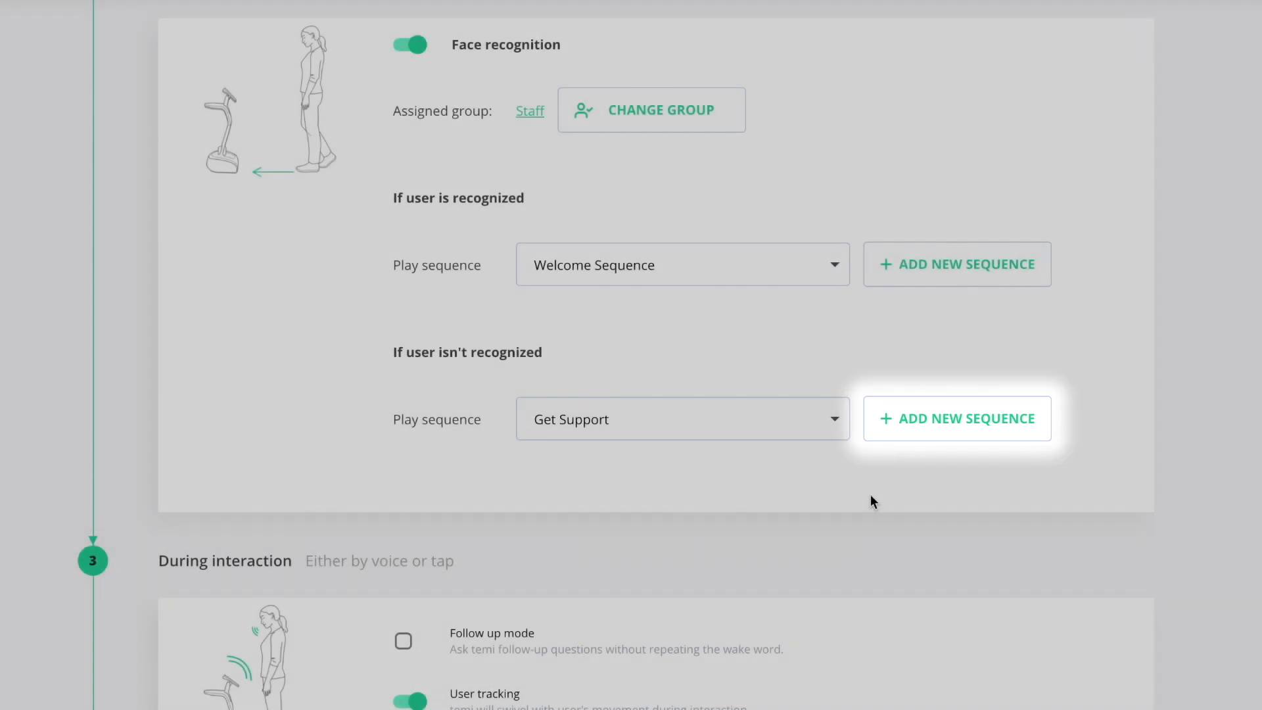
Try turning Follow up mode on and back off, and User tracking off and back on.
{"action": "scroll", "coordinate": [870, 494], "scroll_direction": "down", "scroll_amount": 5}
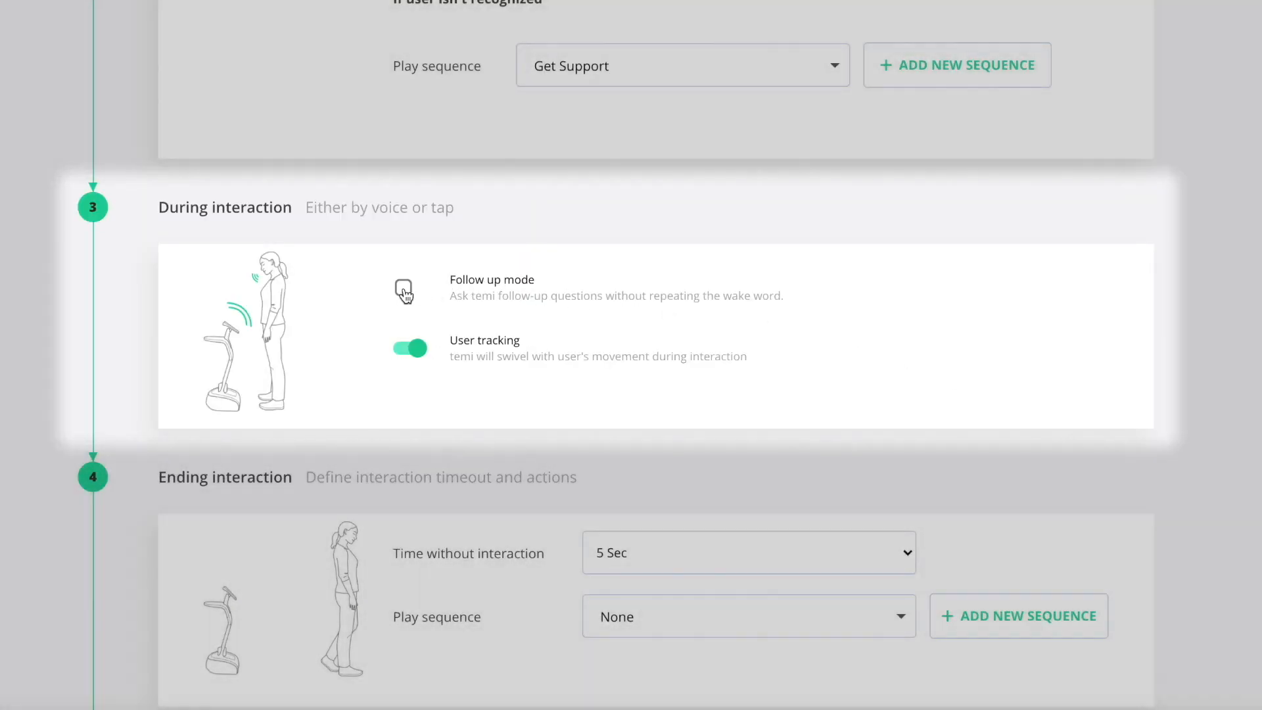
{"action": "left_click", "coordinate": [404, 289]}
{"action": "left_click", "coordinate": [404, 288]}
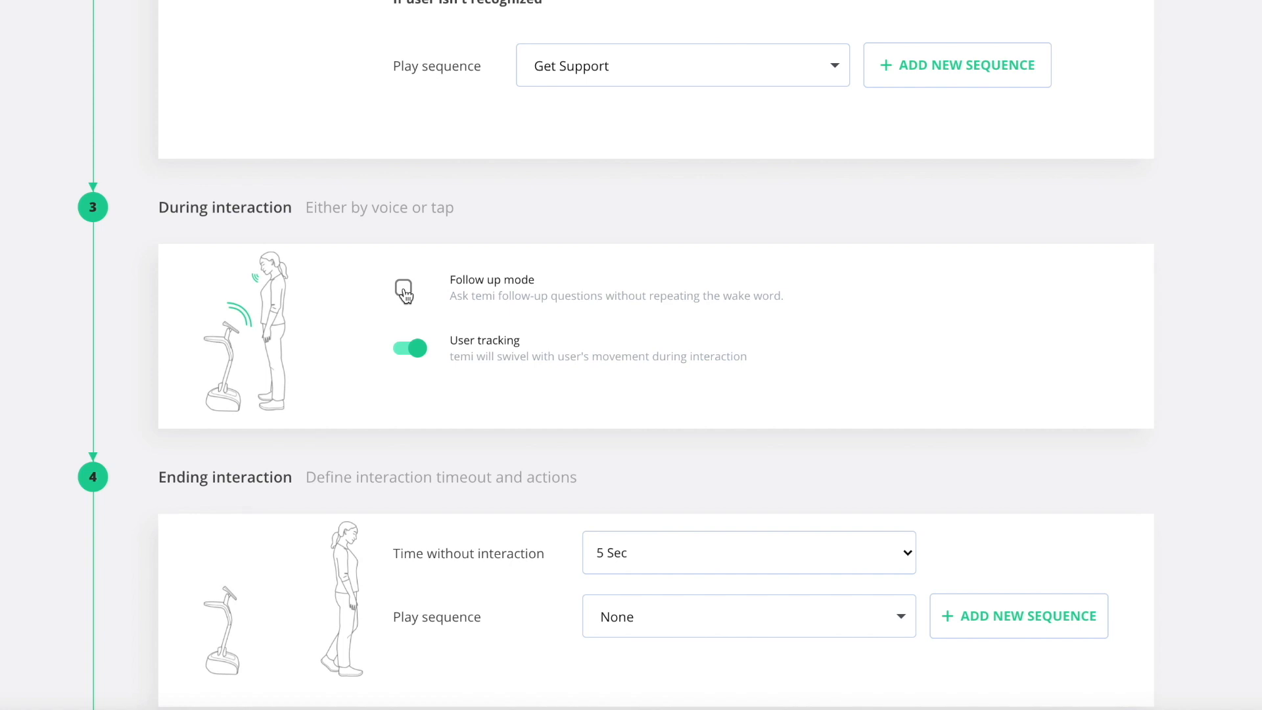
{"action": "left_click", "coordinate": [418, 351]}
{"action": "left_click", "coordinate": [412, 355]}
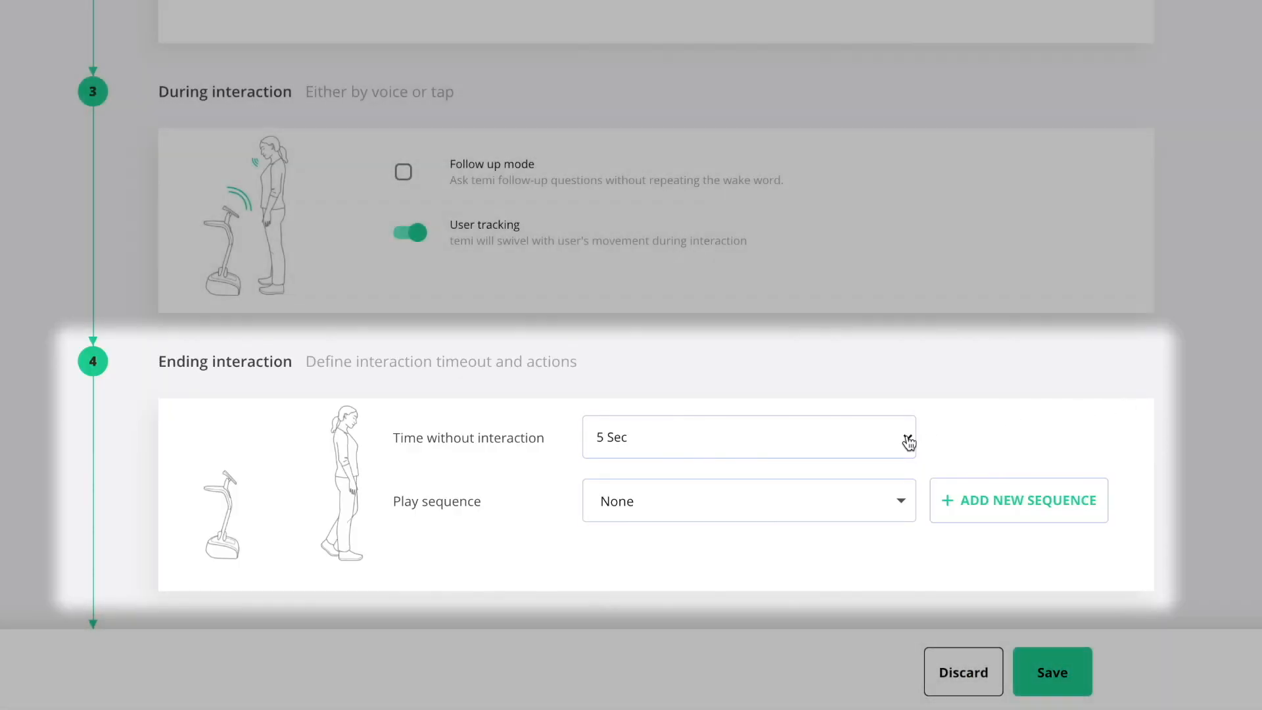
Set the ending interaction to 10 Sec without interaction with the Return to Entrance sequence, and save the Greet mode settings.
{"action": "left_click", "coordinate": [908, 438]}
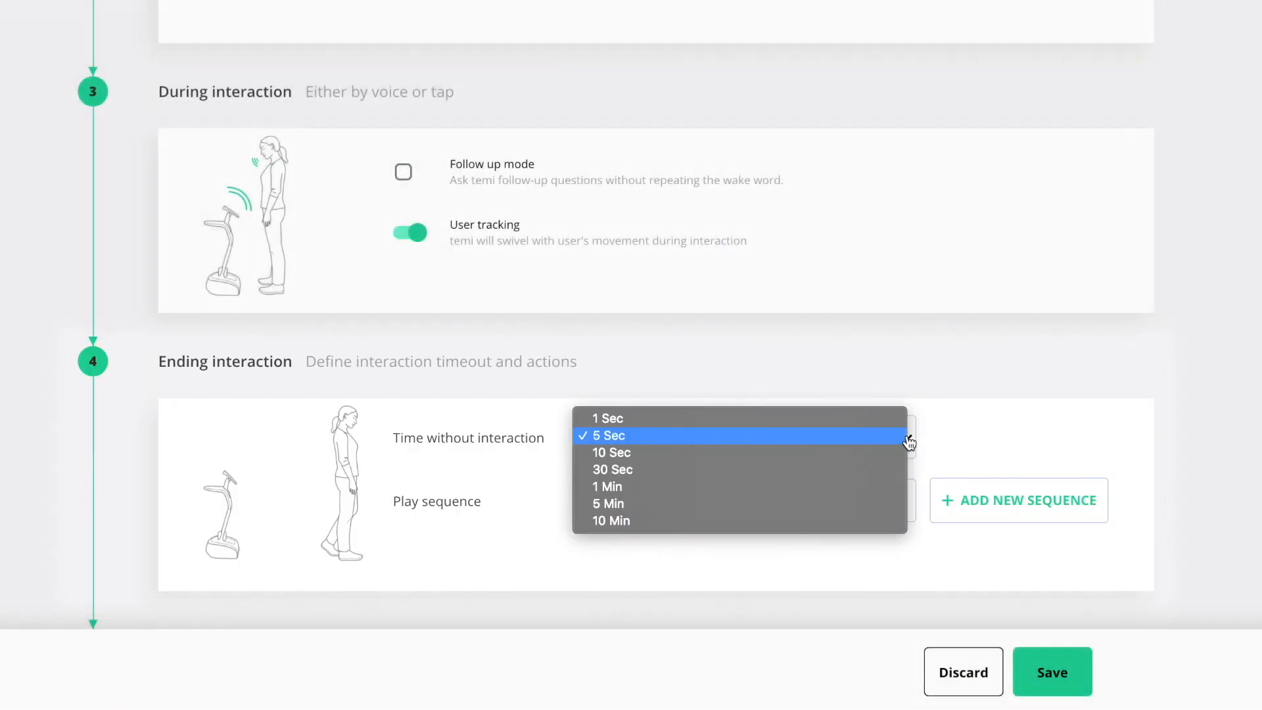
{"action": "left_click", "coordinate": [884, 455]}
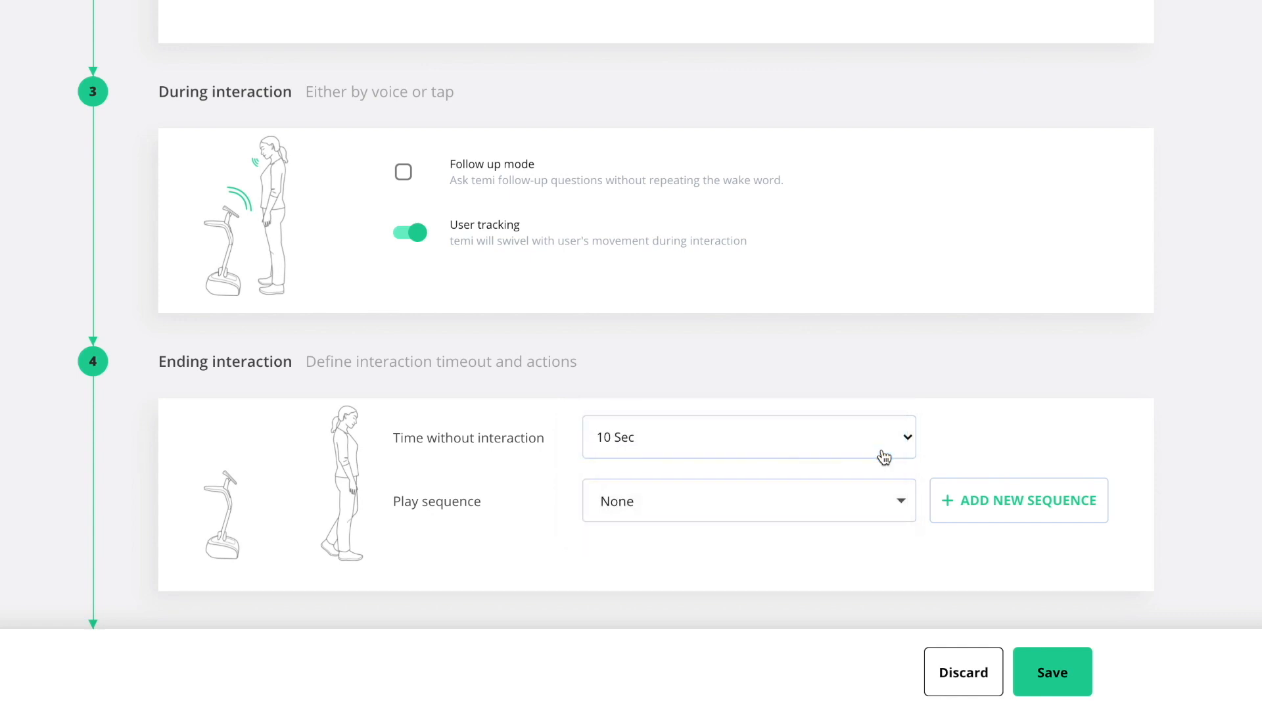
{"action": "left_click", "coordinate": [902, 501]}
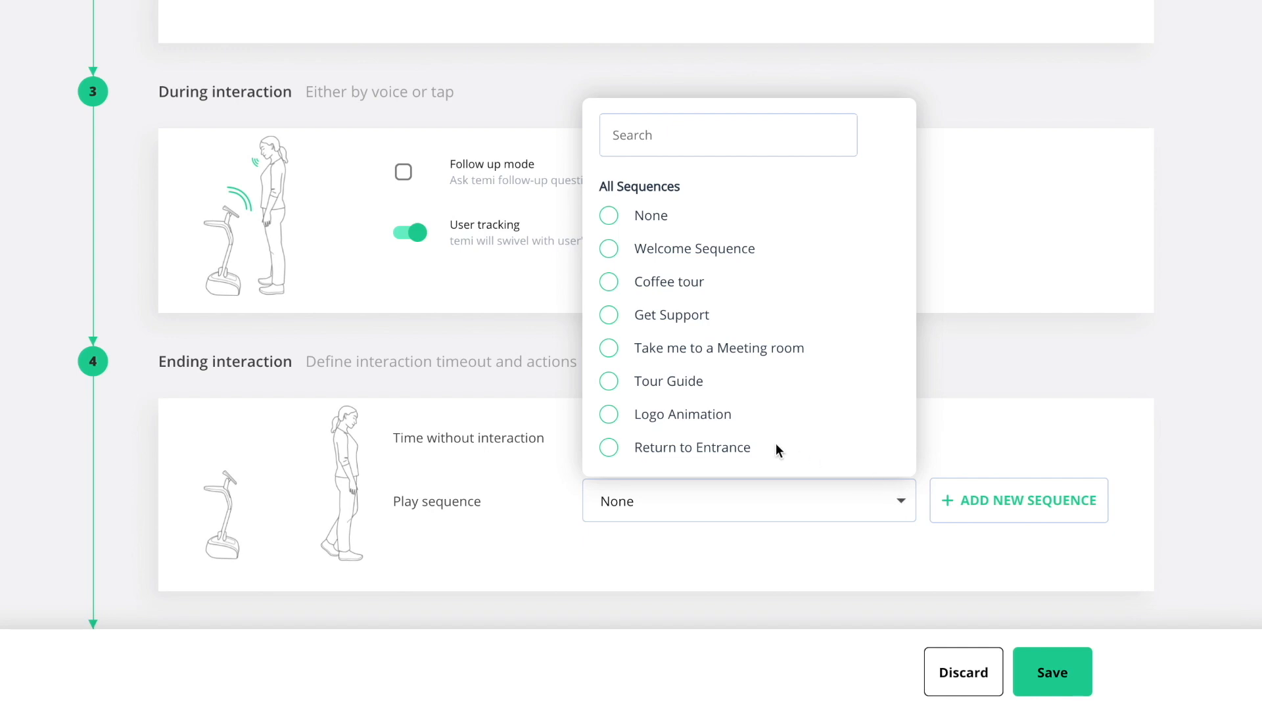
{"action": "left_click", "coordinate": [609, 449]}
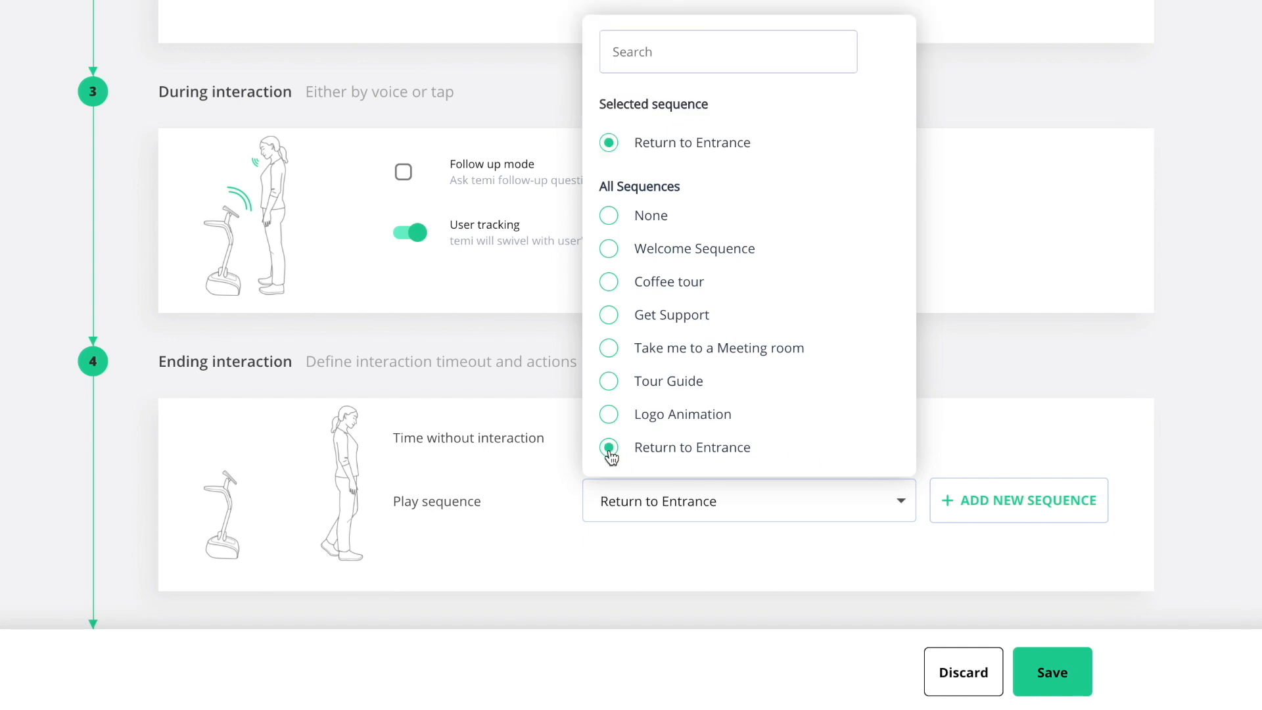
{"action": "left_click", "coordinate": [977, 433]}
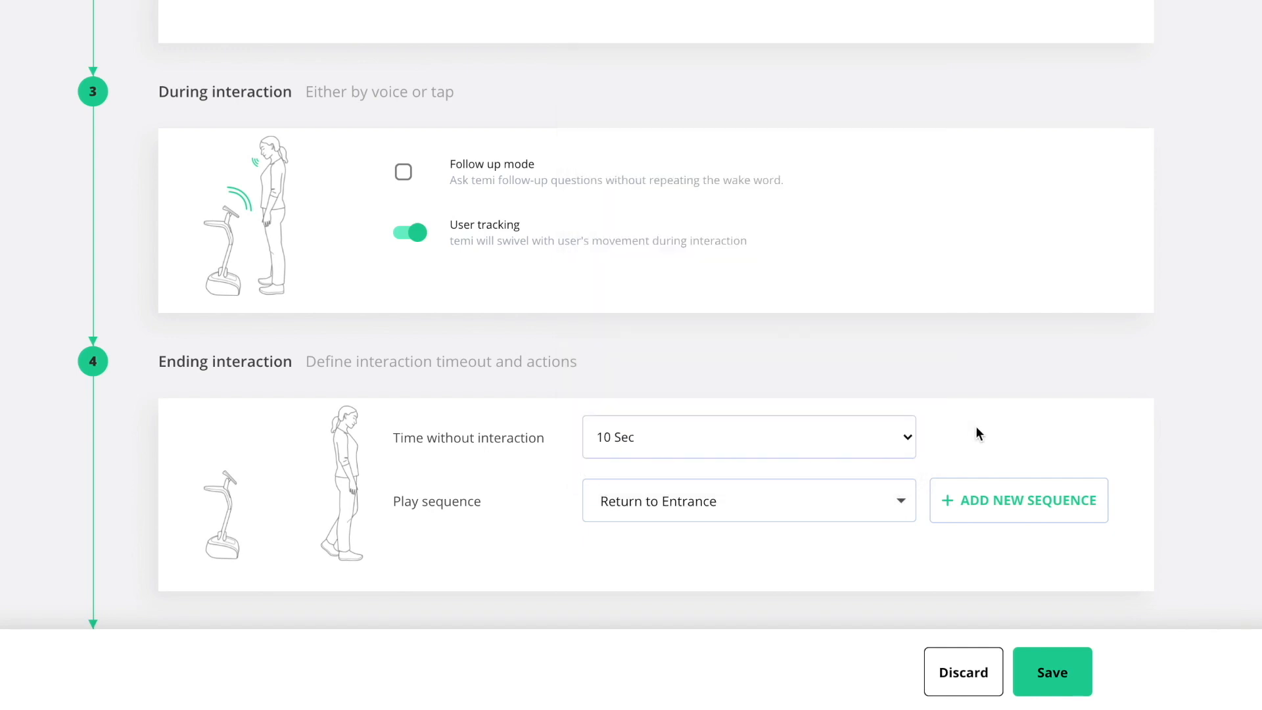
{"action": "left_click", "coordinate": [1054, 667]}
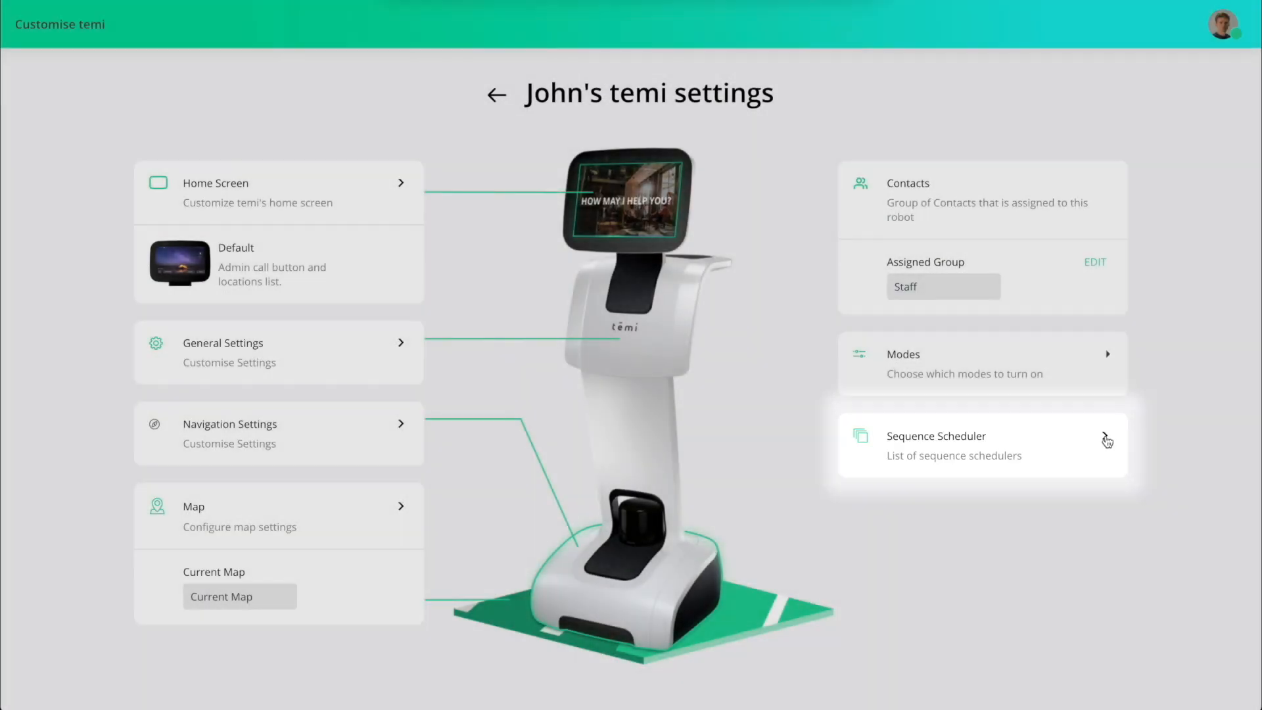
Add a sequence schedule in the robot's Sequence Scheduler, named Coffee Break and running the Coffee tour sequence.
{"action": "left_click", "coordinate": [1105, 436]}
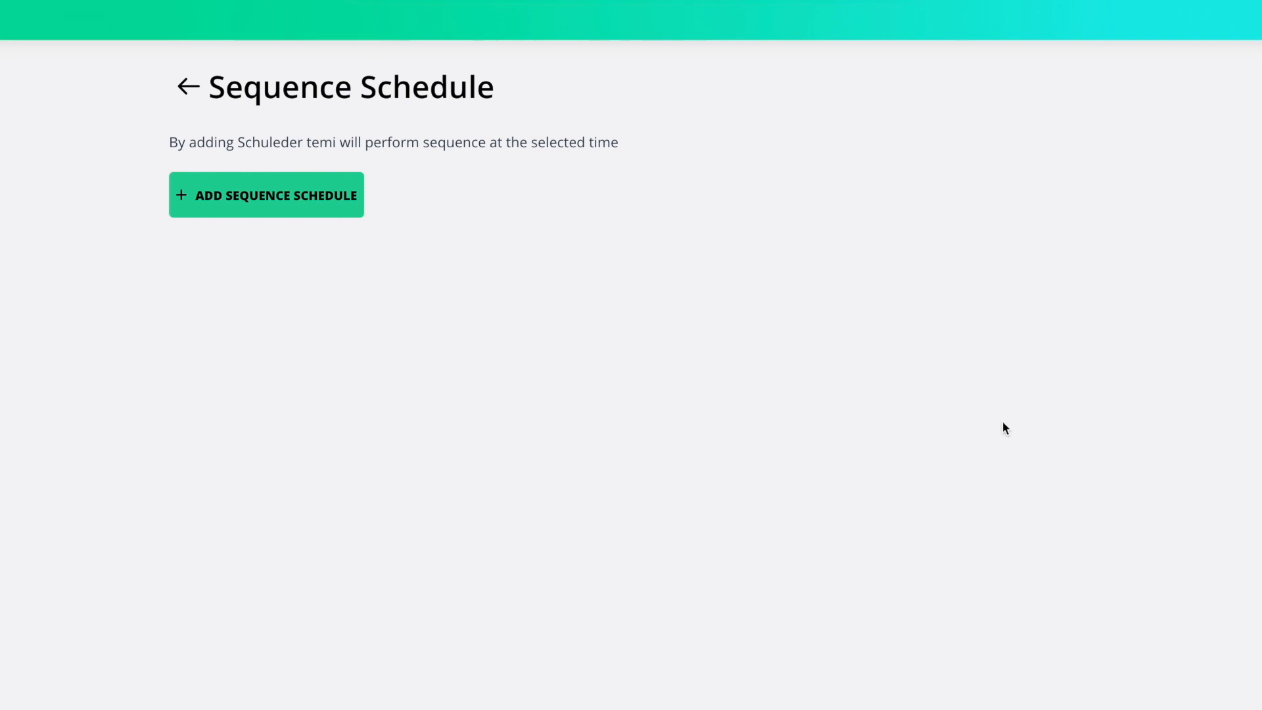
{"action": "left_click", "coordinate": [347, 204]}
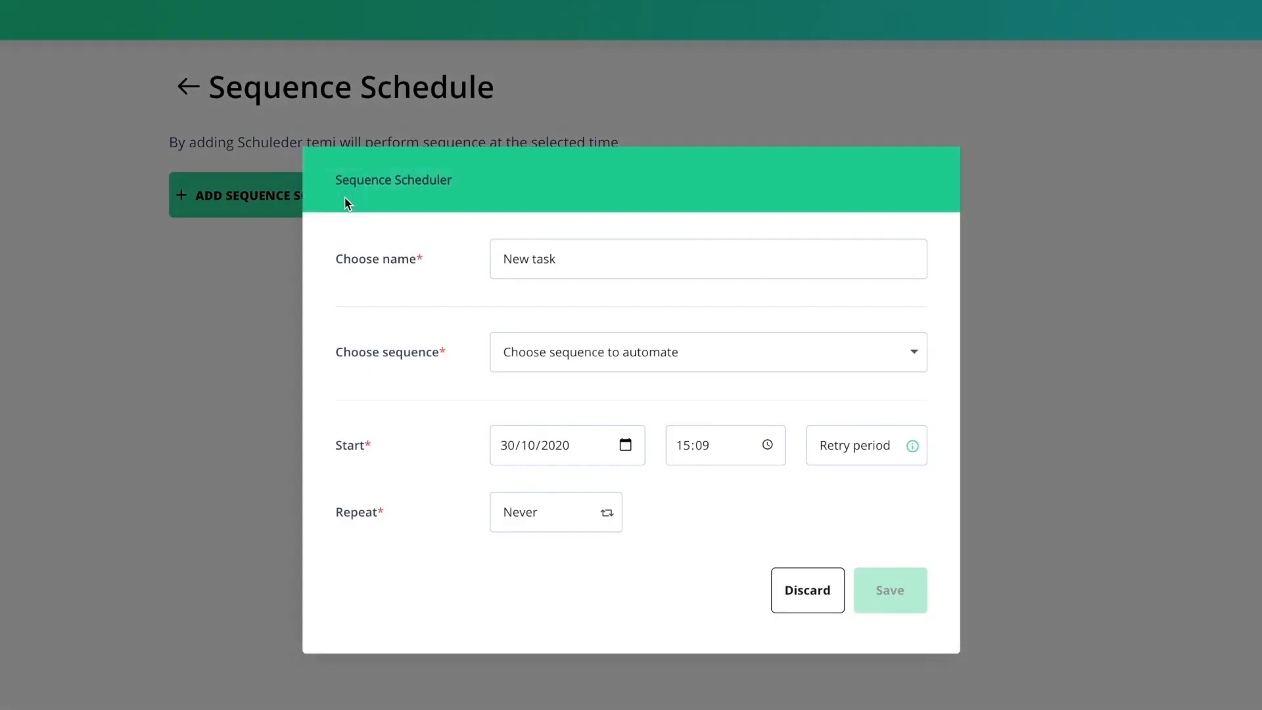
{"action": "left_click", "coordinate": [564, 258]}
{"action": "key", "text": "ctrl+shift+Left"}
{"action": "key", "text": "ctrl+shift+Left"}
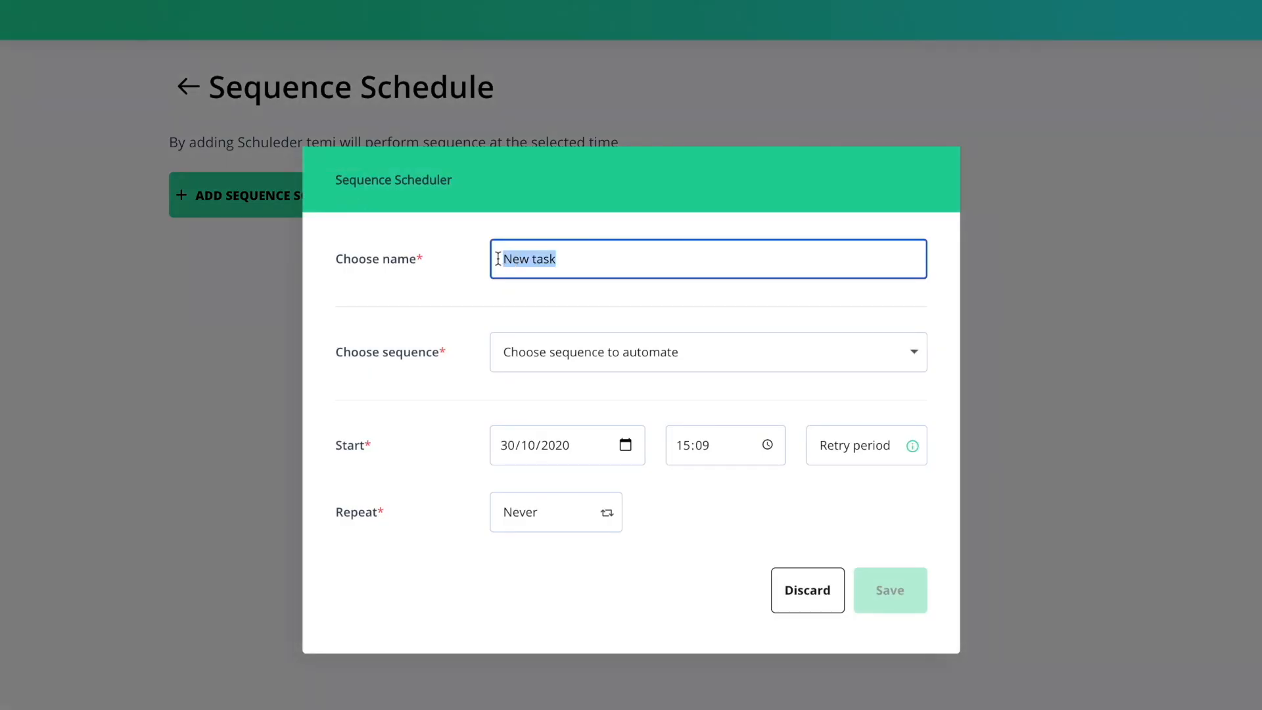
{"action": "type", "text": "Coffee "}
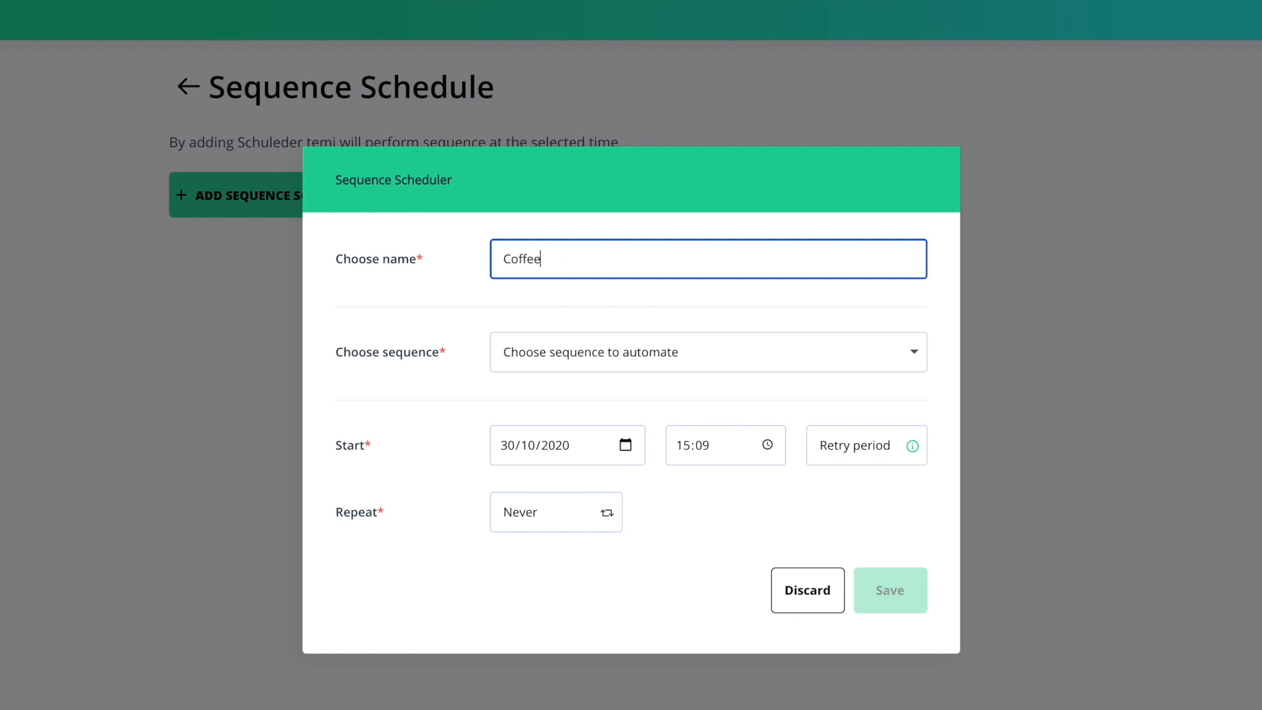
{"action": "type", "text": "Break"}
{"action": "left_click", "coordinate": [907, 353]}
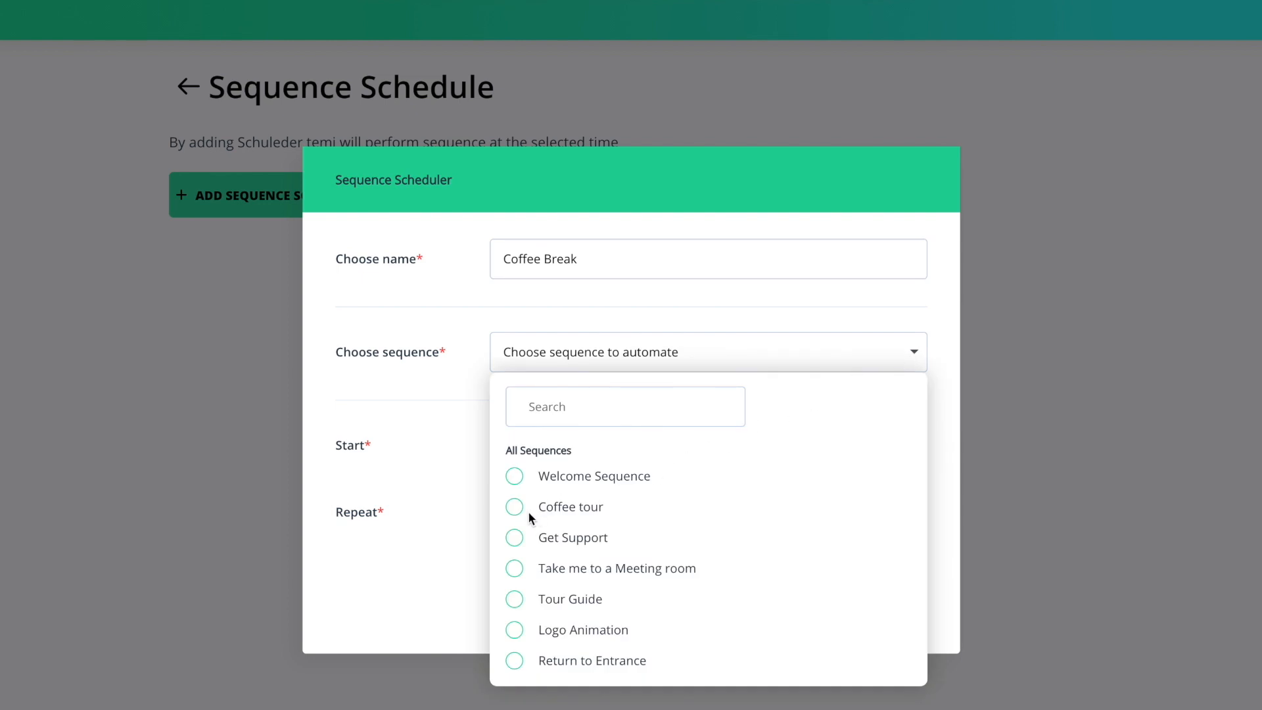
{"action": "left_click", "coordinate": [515, 509]}
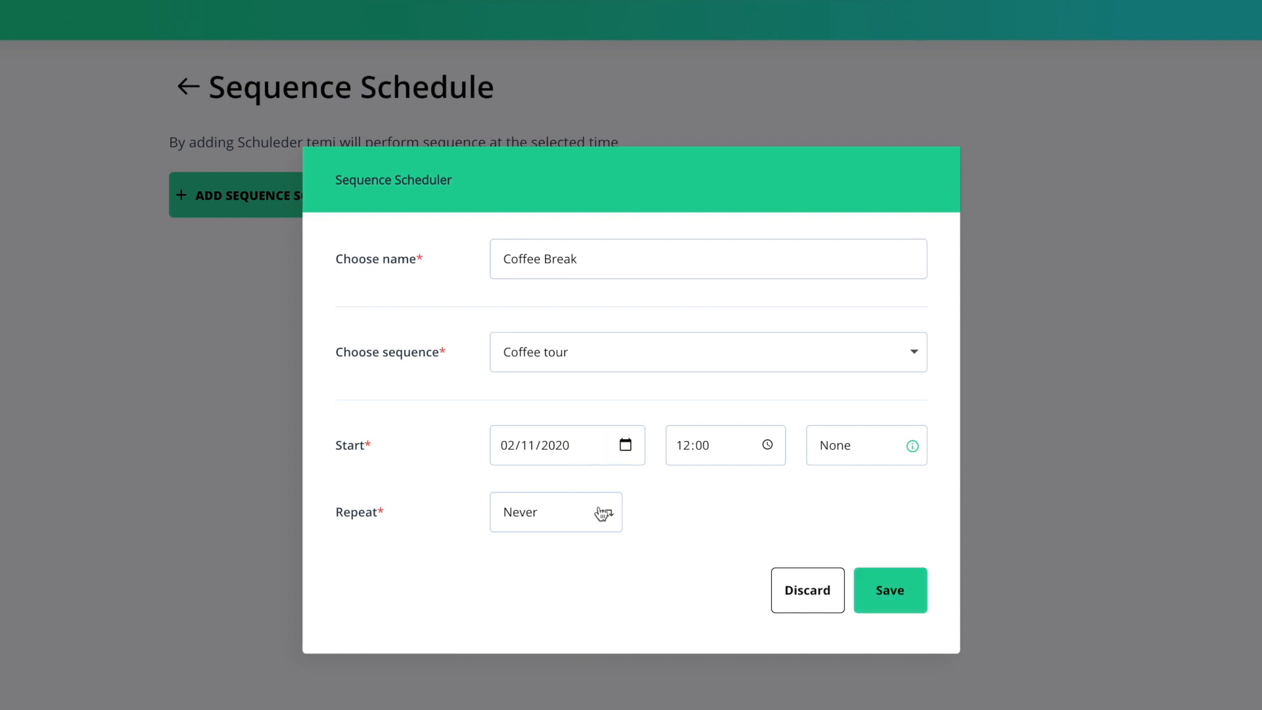
Start the Coffee Break schedule on 02/11/2020 at 12:00 with no retry period, repeat it every week Monday through Friday, and save it.
{"action": "left_click", "coordinate": [600, 512]}
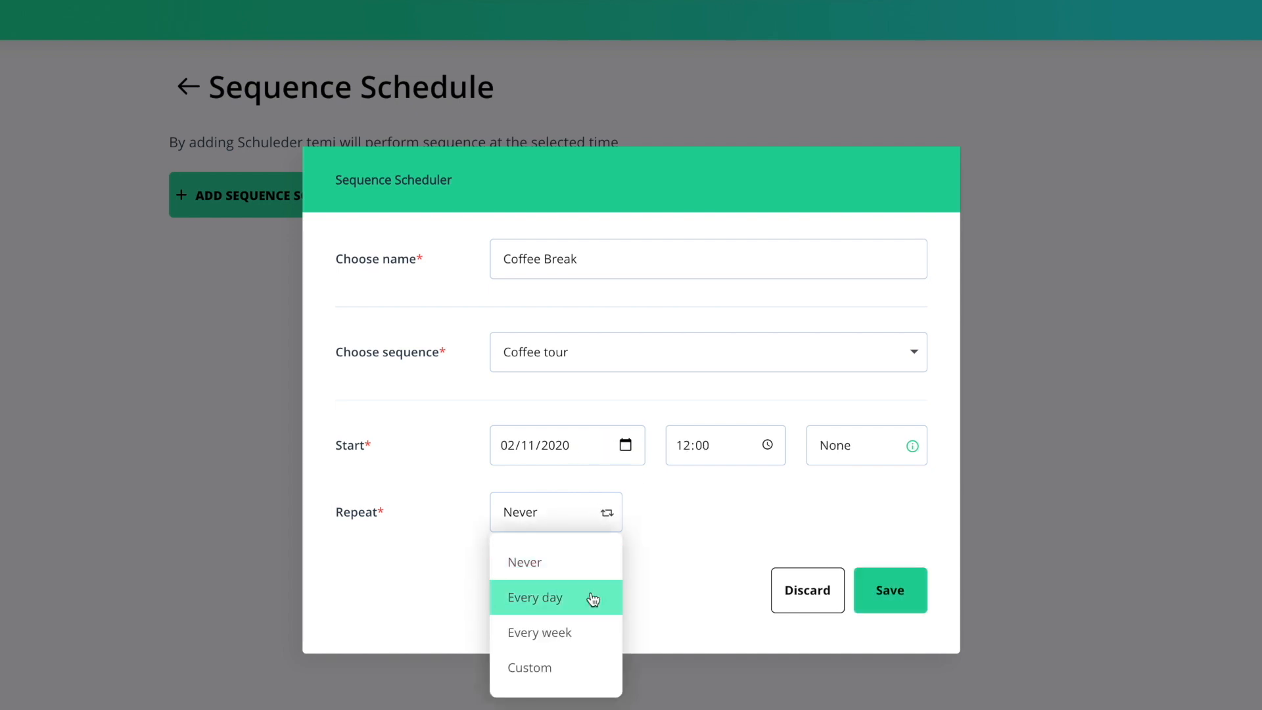
{"action": "left_click", "coordinate": [592, 667]}
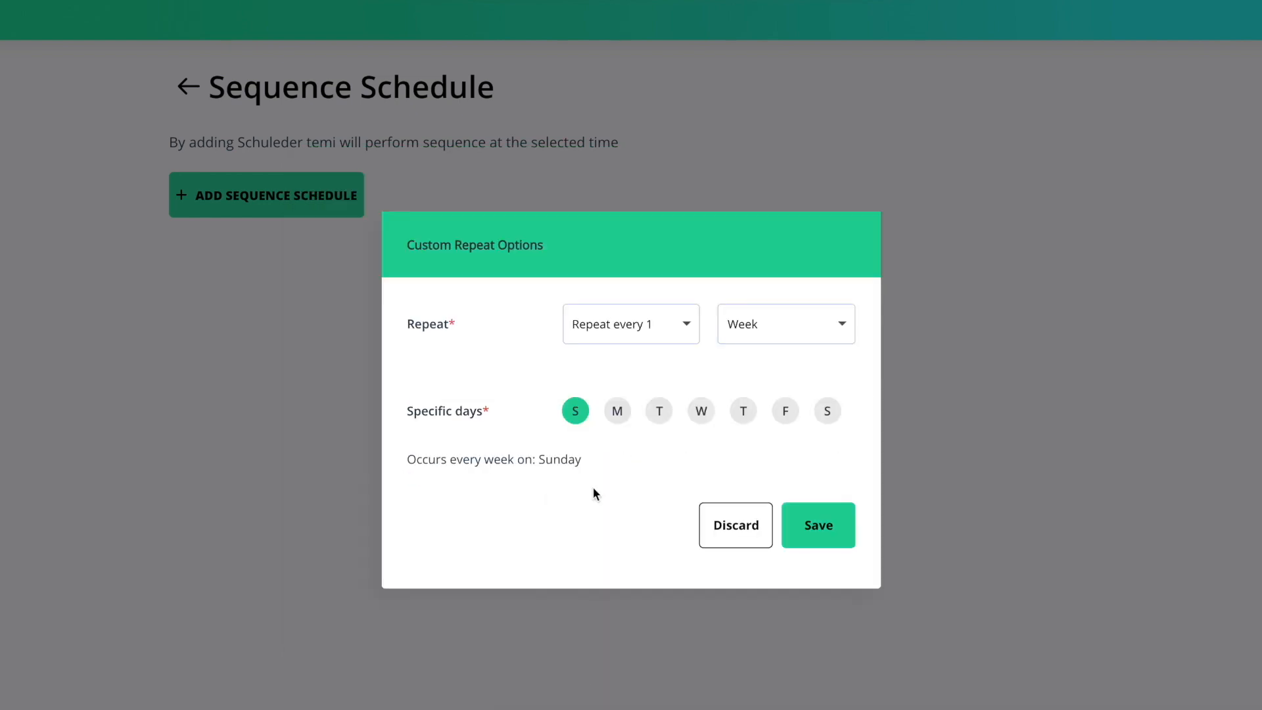
{"action": "left_click", "coordinate": [576, 414]}
{"action": "left_click", "coordinate": [617, 414]}
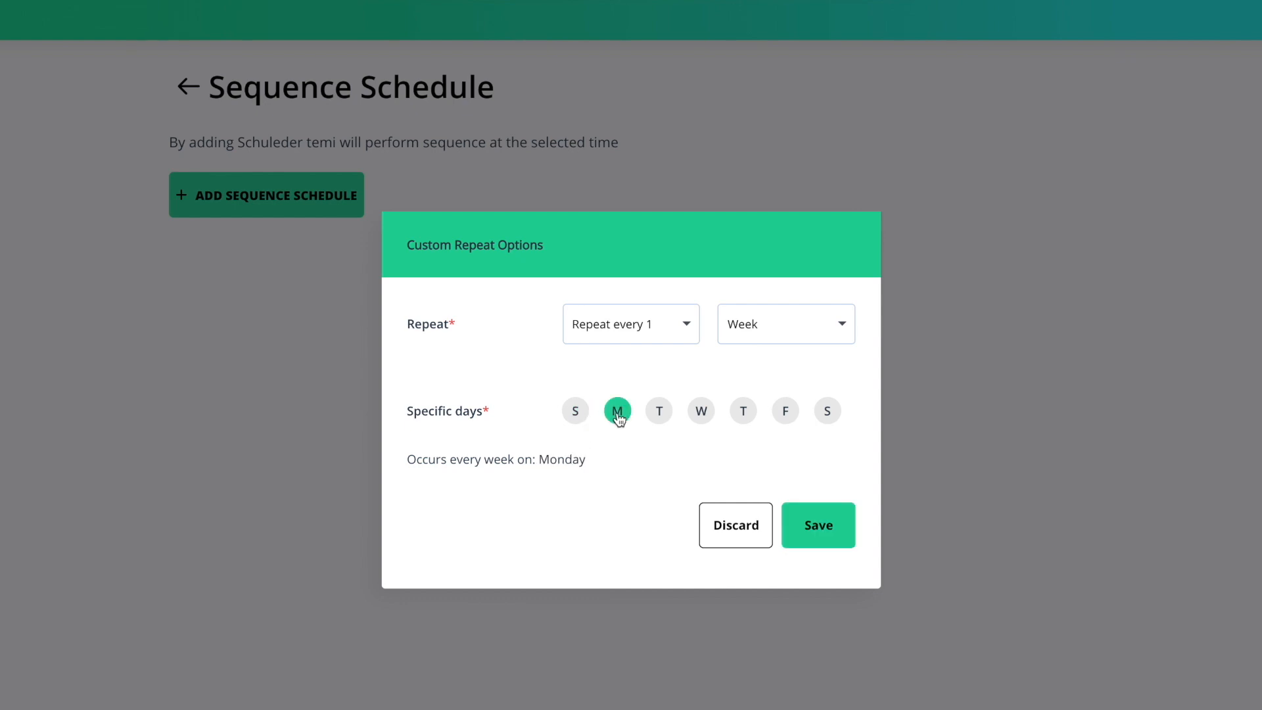
{"action": "left_click", "coordinate": [659, 411]}
{"action": "left_click", "coordinate": [701, 411]}
{"action": "left_click", "coordinate": [743, 411]}
{"action": "left_click", "coordinate": [786, 410]}
{"action": "left_click", "coordinate": [818, 525]}
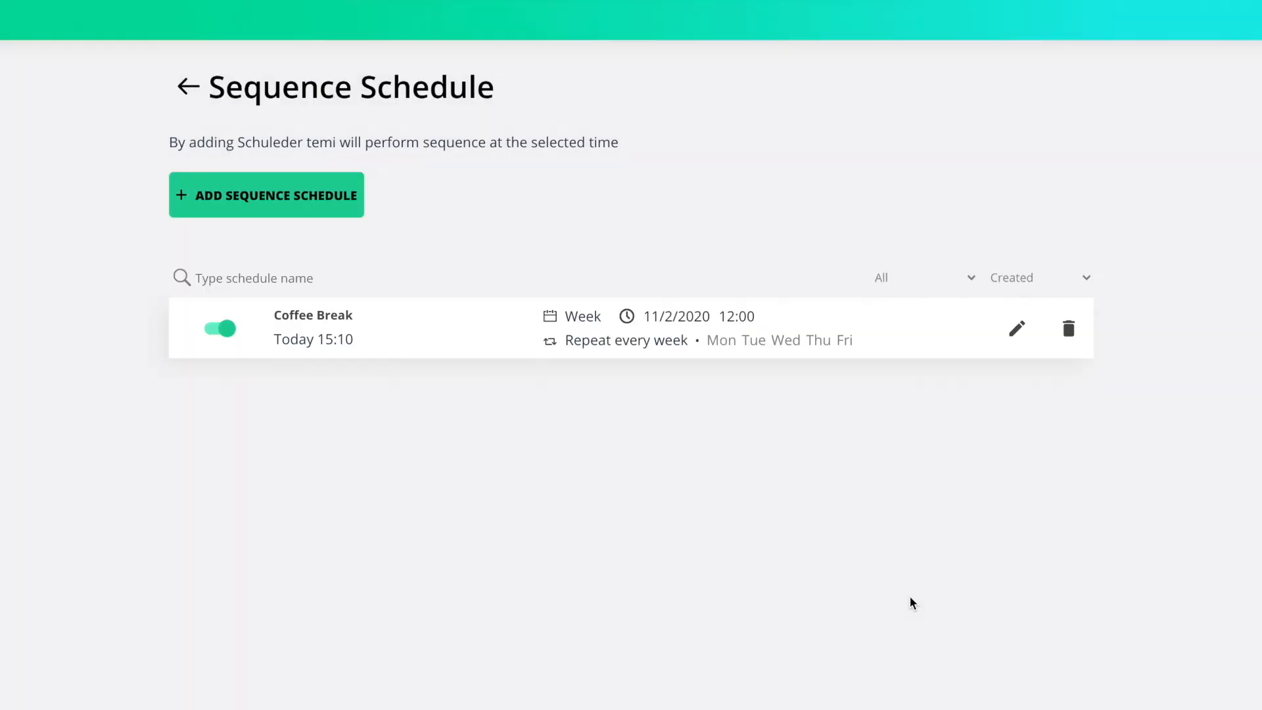